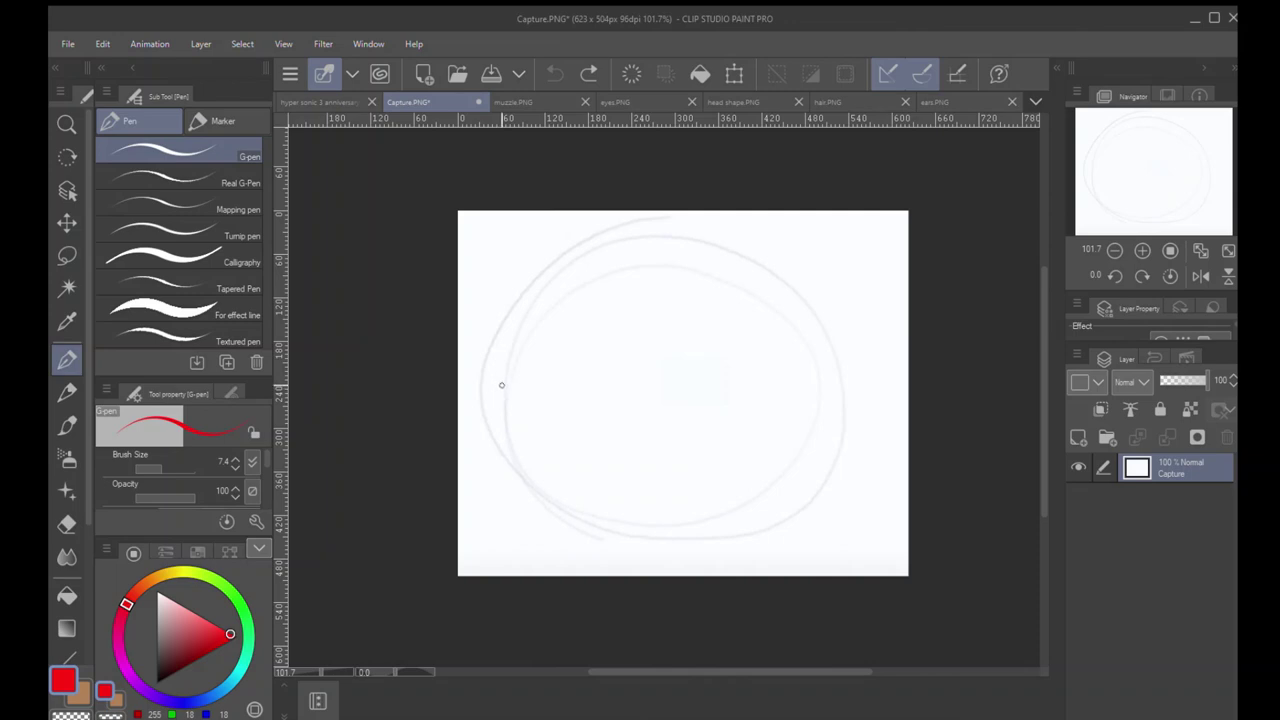
Step: Switch from Capture.PNG to the muzzle.PNG sketch reference
click(530, 101)
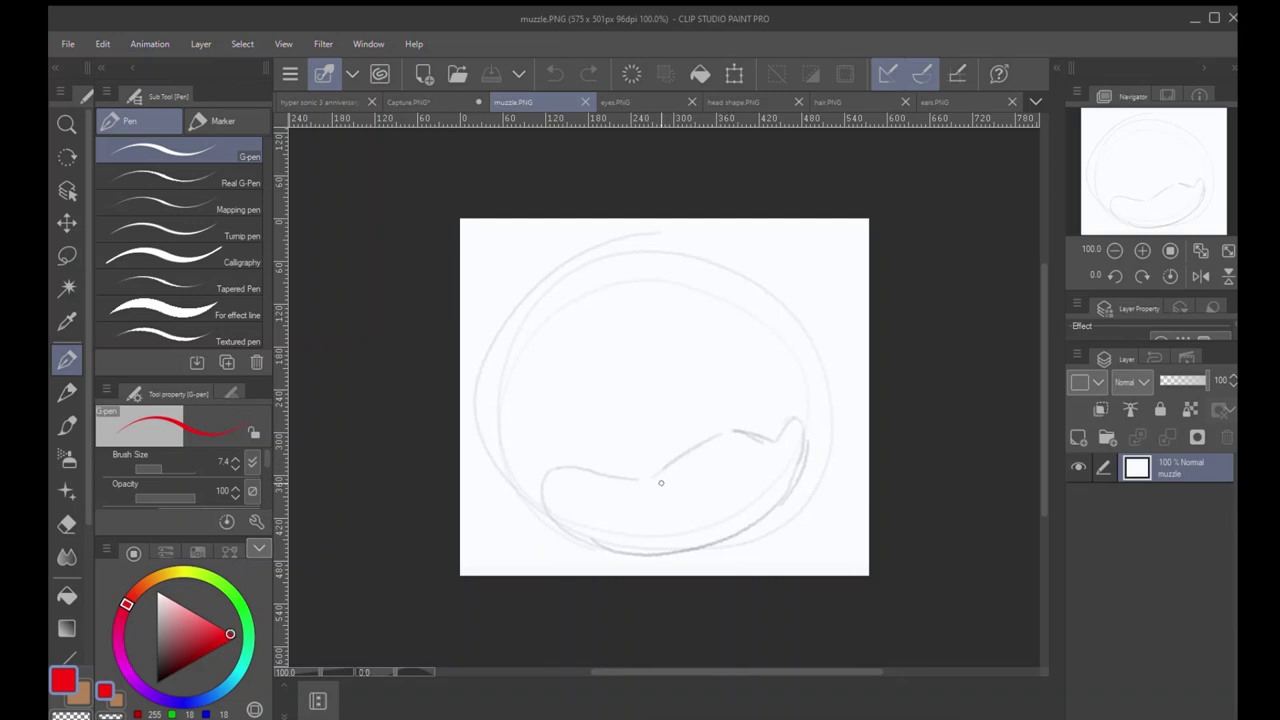
mouse_move(556, 456)
mouse_down()
mouse_move(645, 474)
mouse_move(710, 419)
mouse_move(775, 439)
mouse_move(799, 394)
mouse_up()
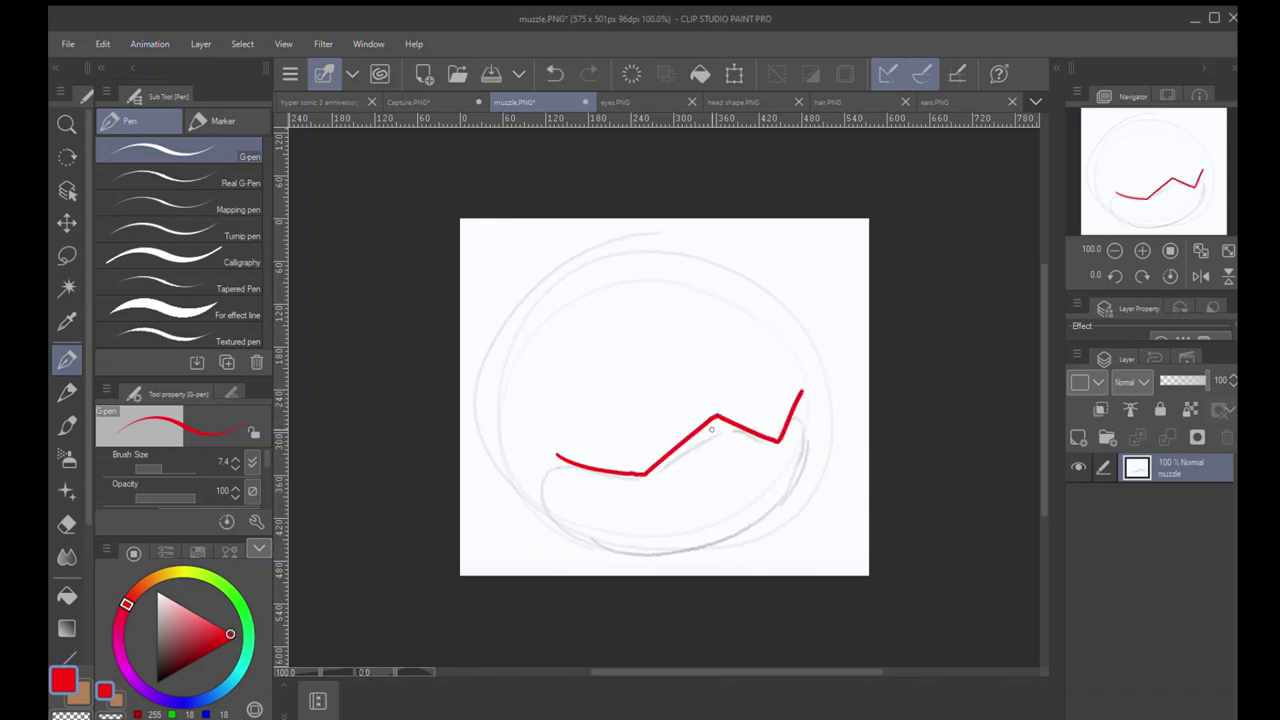
key(ctrl+z)
mouse_move(646, 484)
mouse_down()
mouse_move(722, 436)
mouse_move(792, 450)
mouse_up()
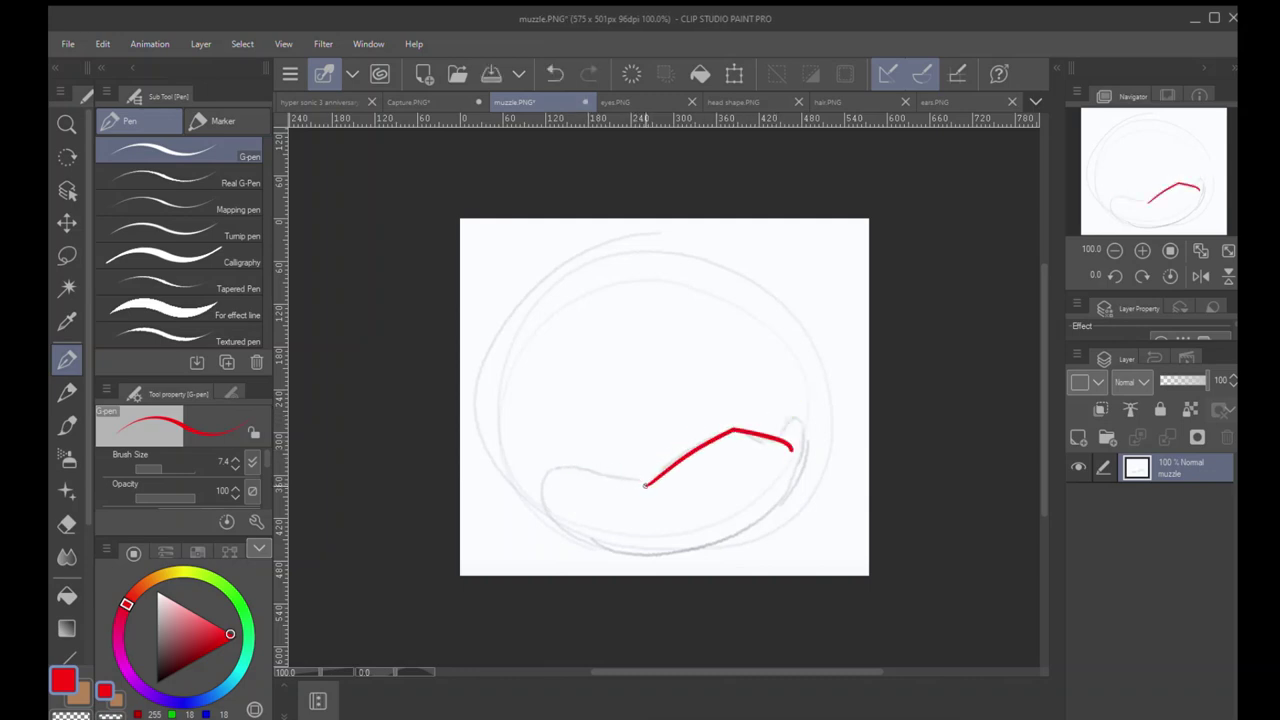
mouse_move(647, 484)
mouse_down()
mouse_move(558, 459)
mouse_move(543, 510)
mouse_up()
mouse_move(781, 442)
mouse_down()
mouse_move(800, 407)
mouse_move(810, 490)
mouse_up()
drag(552, 458, 870, 390)
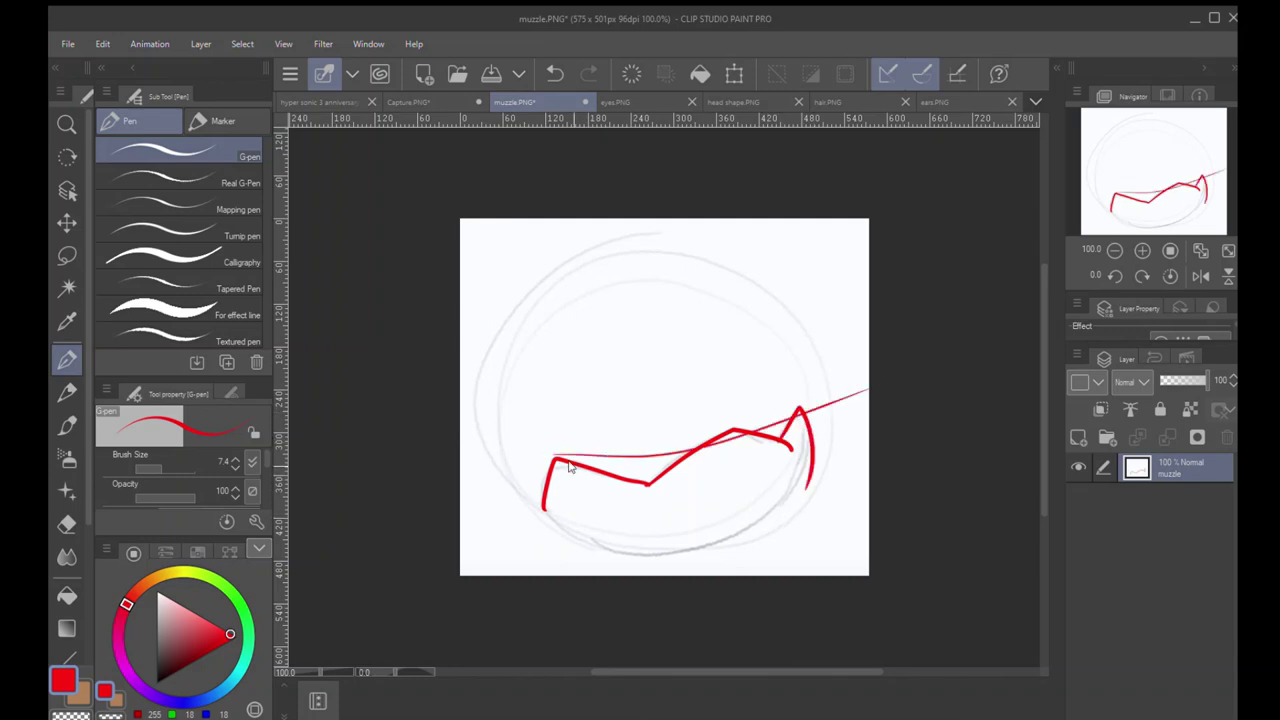
key(ctrl+z)
drag(552, 458, 850, 395)
key(ctrl+z)
mouse_move(545, 456)
mouse_down()
mouse_move(801, 417)
mouse_move(866, 393)
mouse_up()
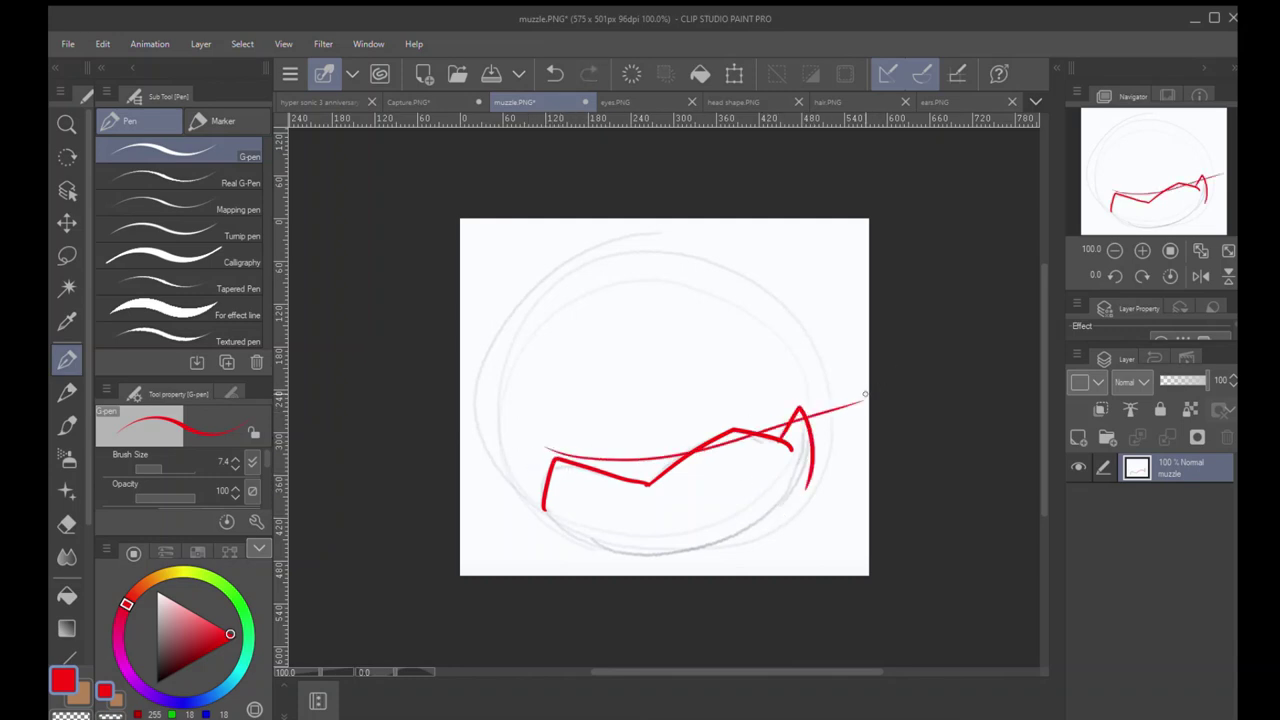
key(ctrl+z)
drag(542, 457, 889, 371)
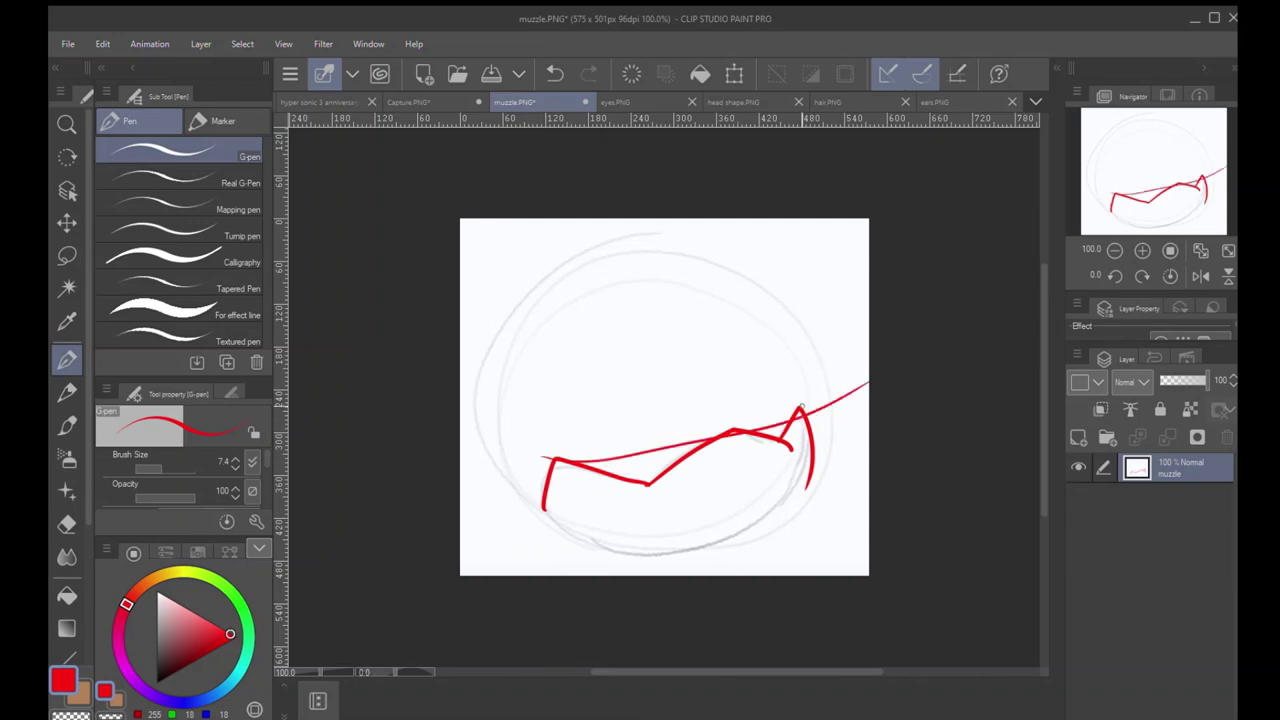
key(ctrl+z)
drag(540, 456, 800, 412)
key(ctrl+z)
mouse_move(538, 447)
mouse_down()
mouse_move(638, 474)
mouse_move(838, 363)
mouse_up()
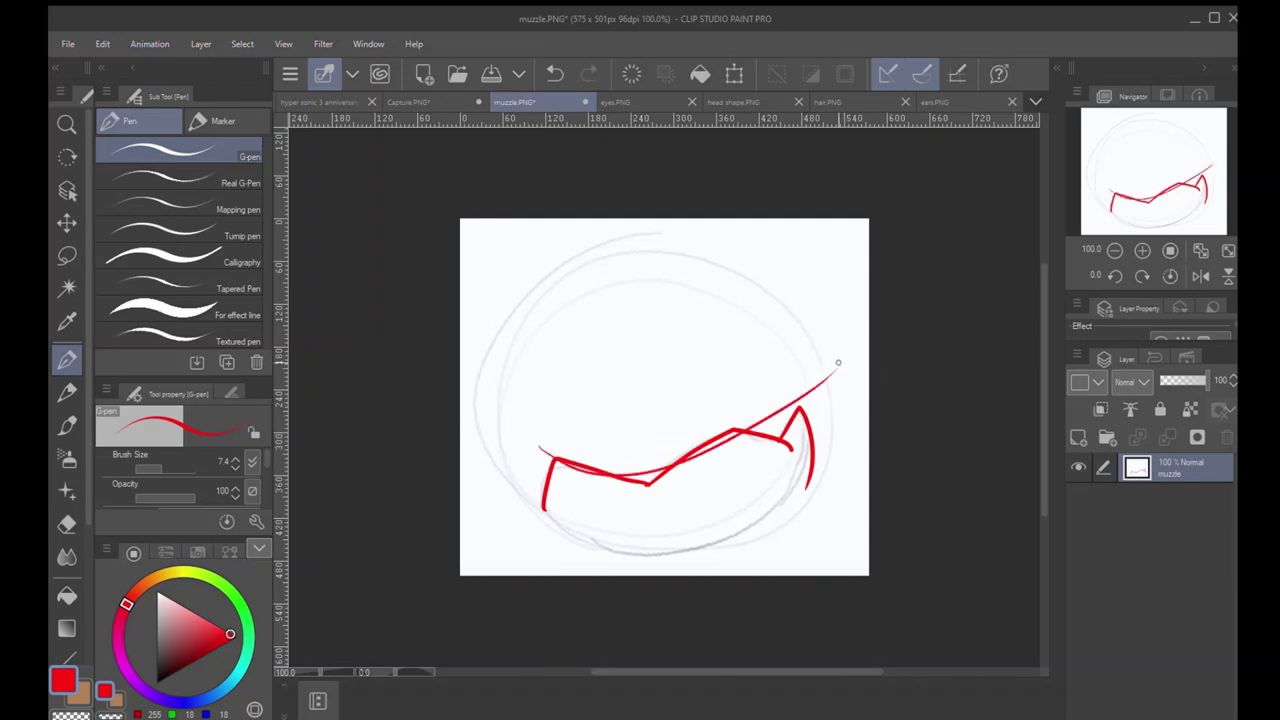
key(ctrl+z)
mouse_move(540, 448)
mouse_down()
mouse_move(606, 464)
mouse_move(713, 449)
mouse_move(808, 413)
mouse_move(829, 387)
mouse_up()
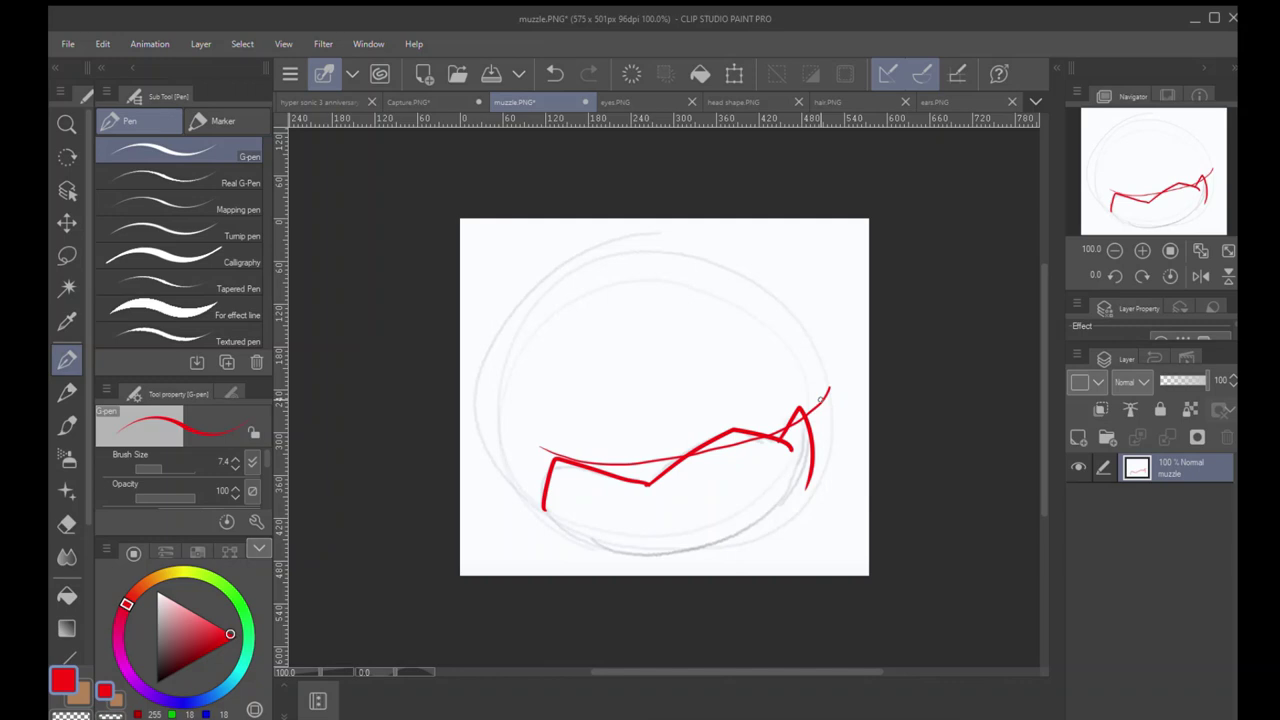
key(ctrl+z)
mouse_move(552, 455)
mouse_down()
mouse_move(670, 455)
mouse_move(774, 433)
mouse_move(855, 371)
mouse_up()
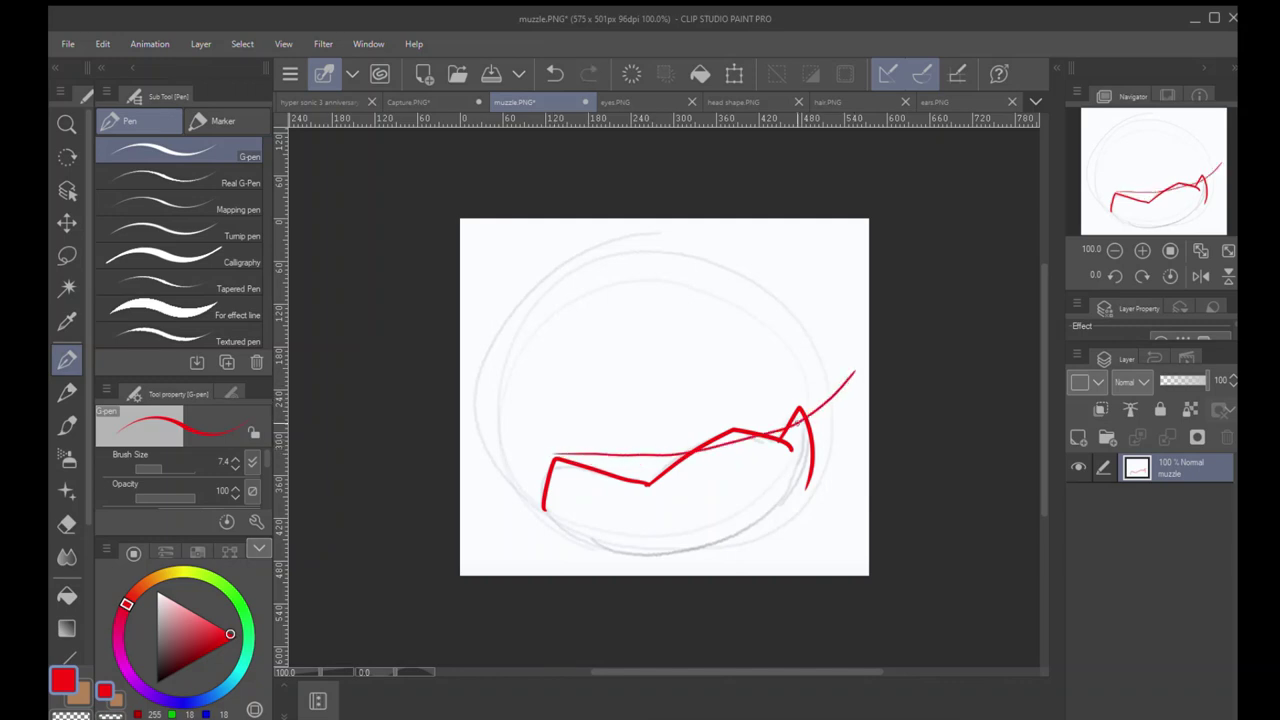
drag(551, 439, 557, 487)
drag(729, 396, 739, 490)
drag(795, 377, 806, 488)
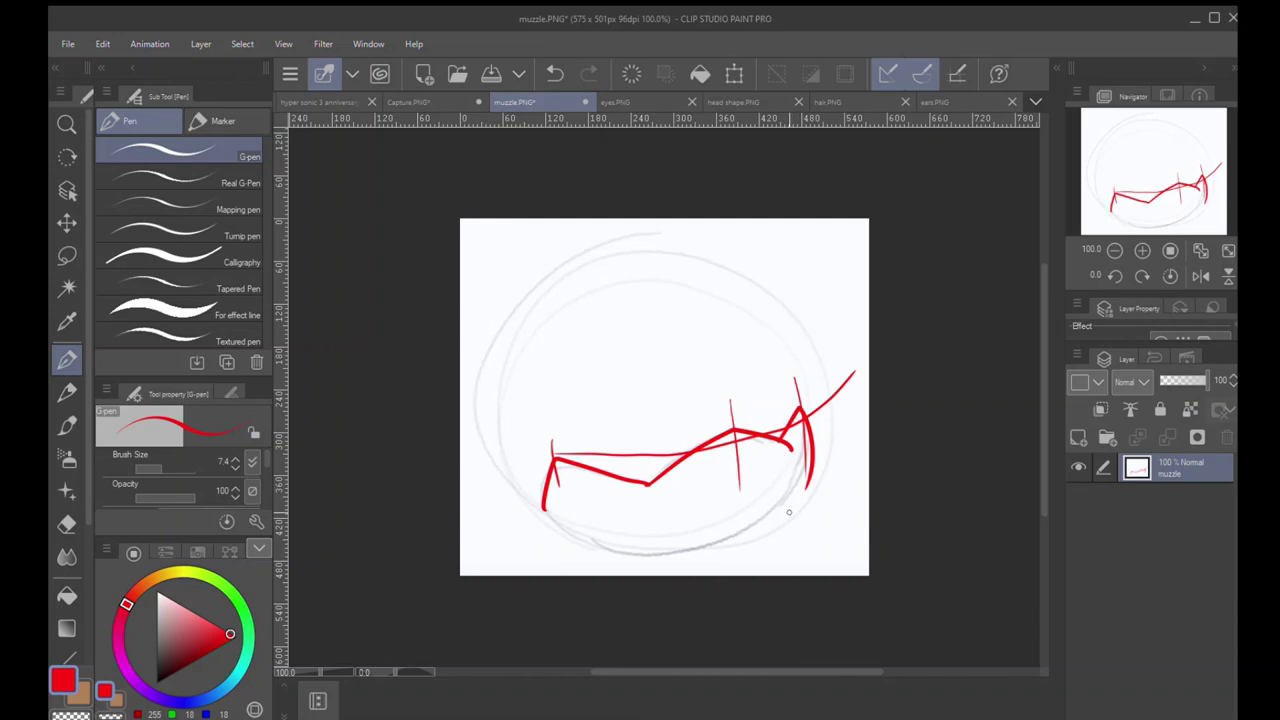
key(ctrl+z)
key(ctrl+z)
key(ctrl+z)
key(ctrl+z)
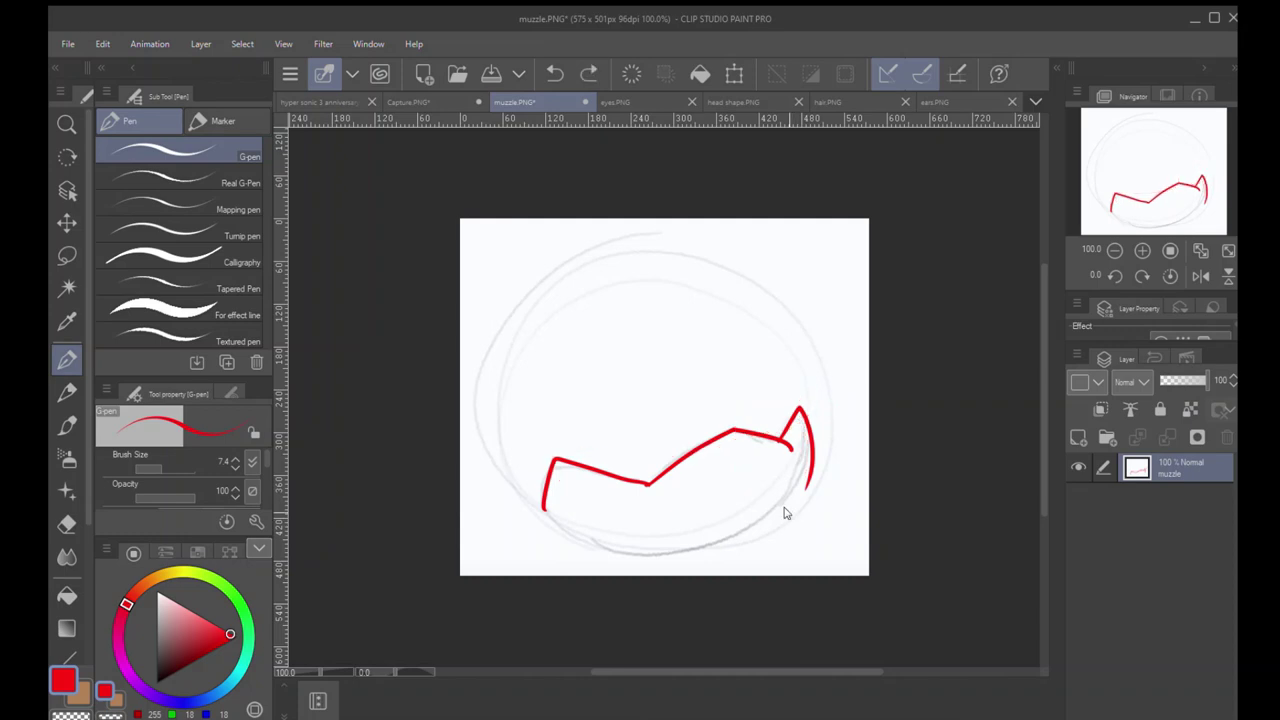
key(ctrl+z)
key(ctrl+z)
key(ctrl+z)
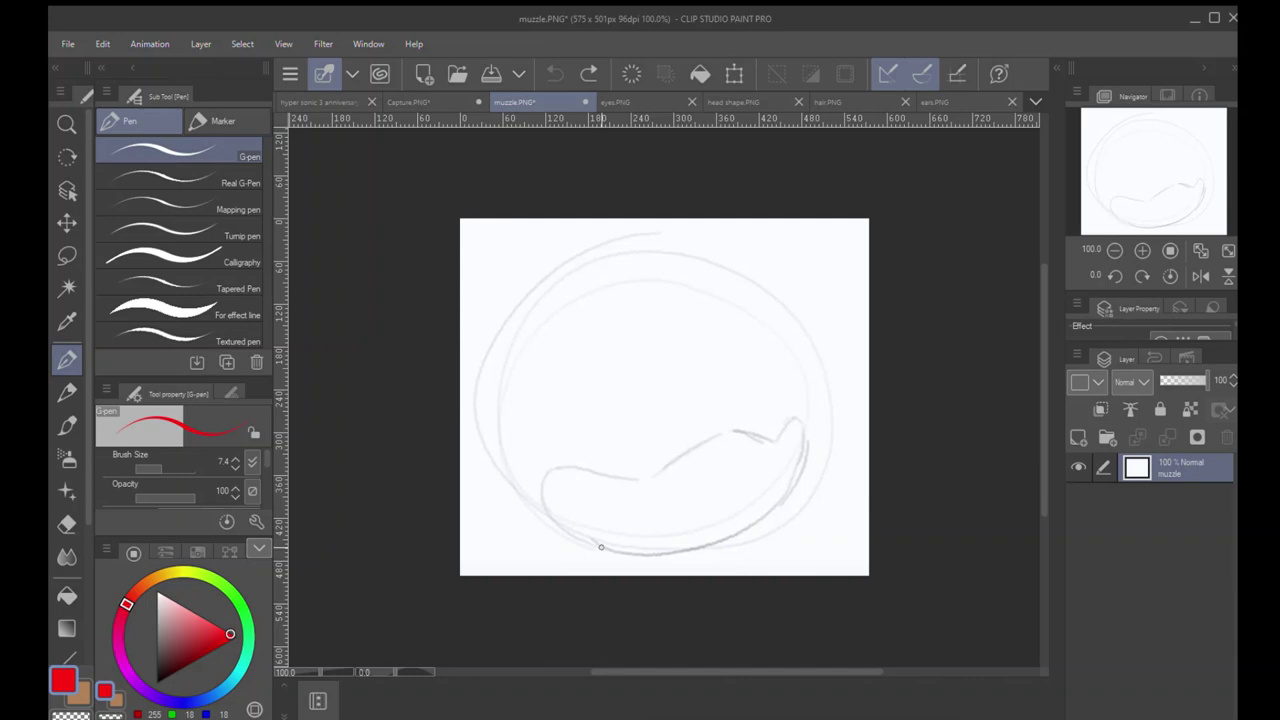
Step: Try red strokes along the muzzle's left side and top edge, undoing each attempt
mouse_move(596, 546)
mouse_down()
mouse_move(546, 459)
mouse_move(647, 469)
mouse_move(740, 411)
mouse_move(808, 468)
mouse_up()
key(ctrl+z)
key(ctrl+z)
key(ctrl+z)
key(ctrl+z)
key(ctrl+z)
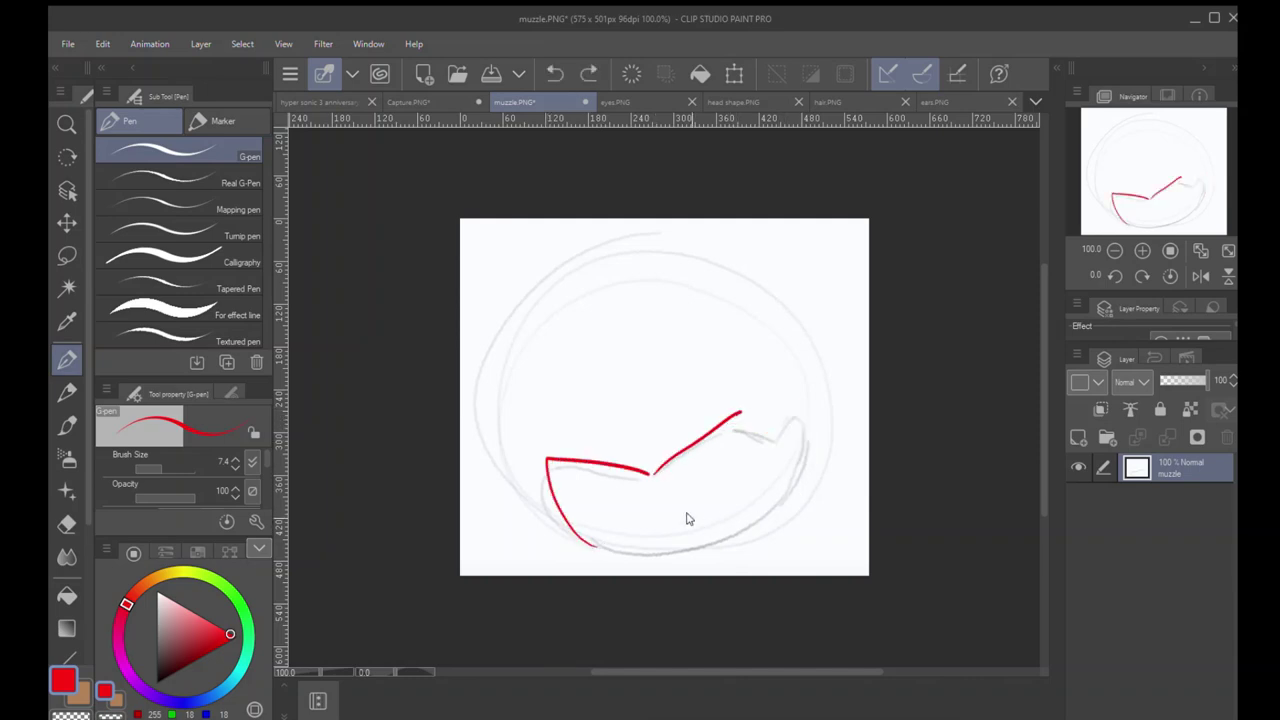
mouse_move(567, 537)
mouse_down()
mouse_move(543, 484)
mouse_move(554, 470)
mouse_move(646, 485)
mouse_move(722, 437)
mouse_move(775, 430)
mouse_up()
key(ctrl+z)
key(ctrl+z)
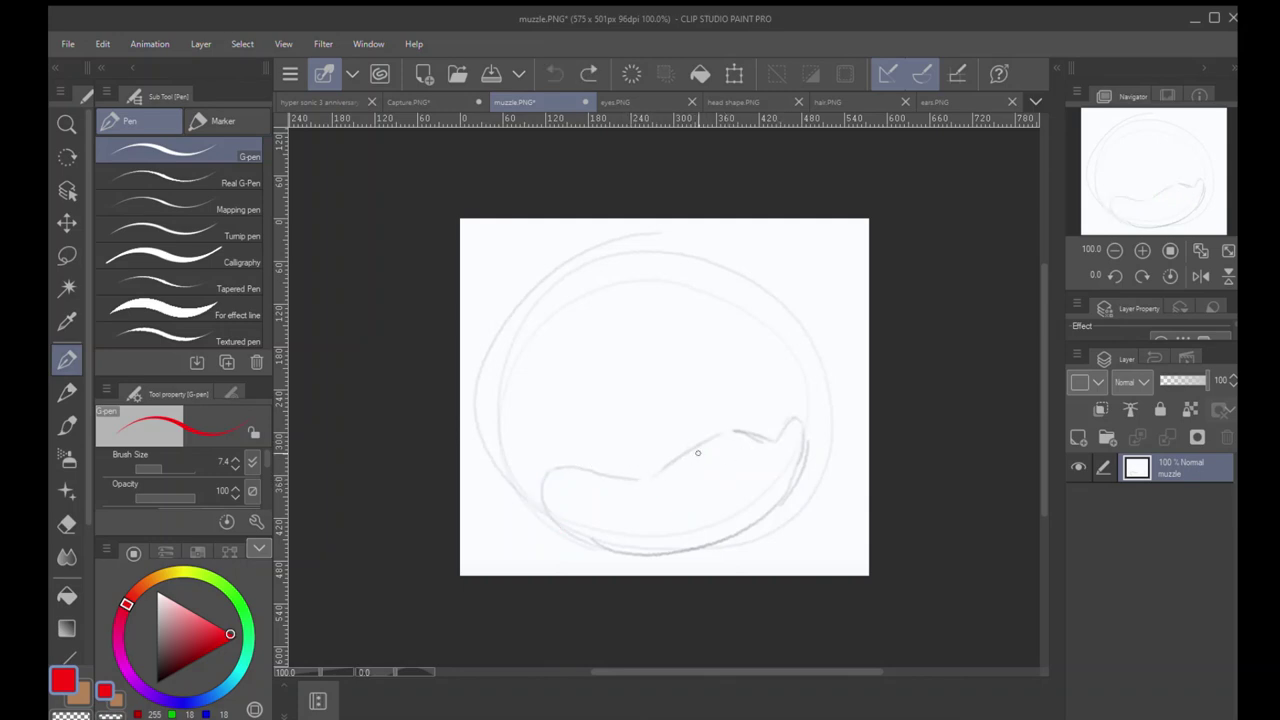
mouse_move(652, 481)
mouse_down()
mouse_move(722, 434)
mouse_move(773, 442)
mouse_move(718, 418)
mouse_up()
drag(648, 470, 646, 472)
drag(766, 428, 772, 444)
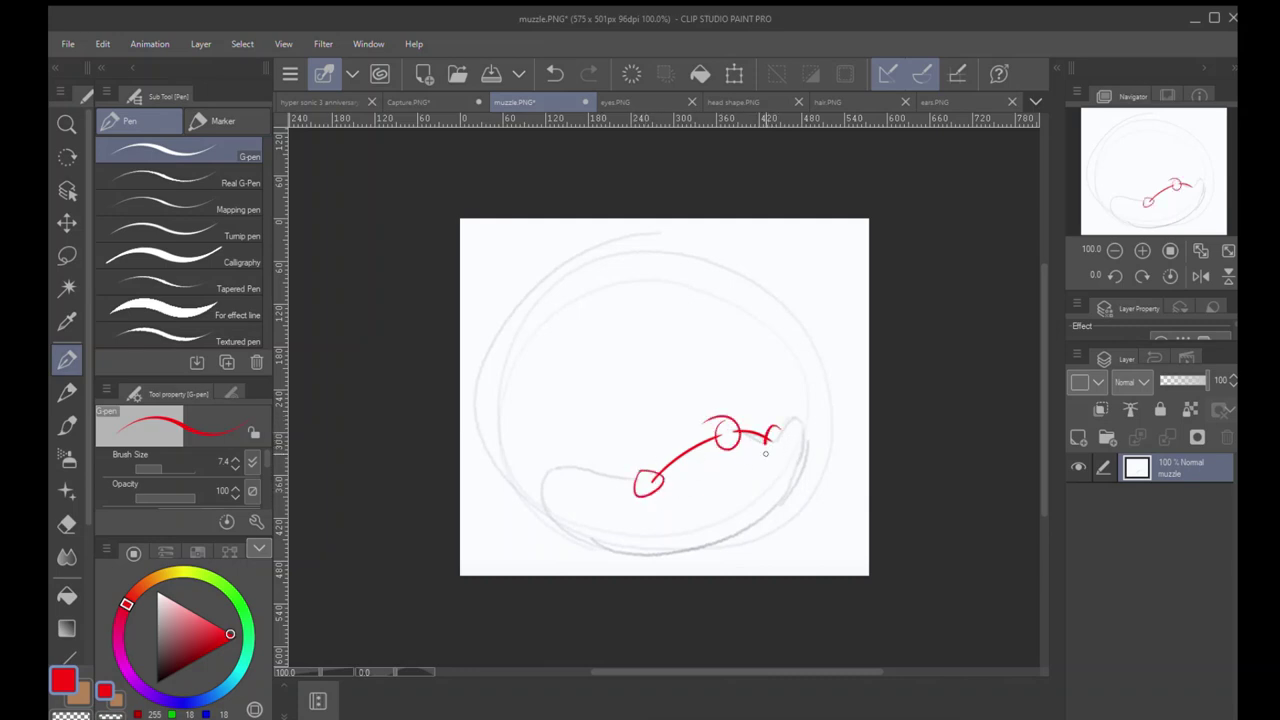
key(ctrl+z)
key(ctrl+z)
key(ctrl+z)
key(ctrl+z)
key(ctrl+z)
Step: Retry the muzzle's top line, right-tip hook and bottom curve, then undo them all
mouse_move(651, 478)
mouse_down()
mouse_move(721, 431)
mouse_move(780, 452)
mouse_move(691, 420)
mouse_up()
key(ctrl+z)
key(ctrl+z)
key(ctrl+z)
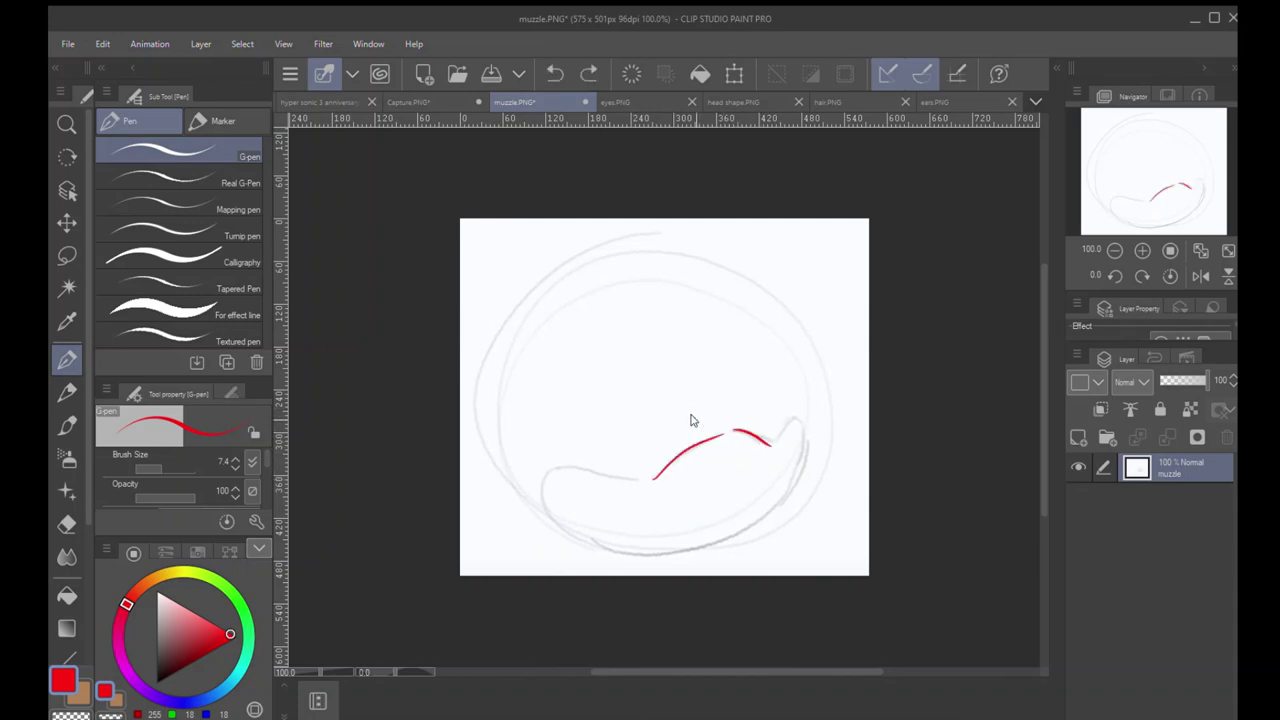
key(ctrl+z)
key(ctrl+z)
mouse_move(778, 443)
mouse_down()
mouse_move(794, 411)
mouse_move(806, 470)
mouse_move(778, 500)
mouse_up()
key(ctrl+z)
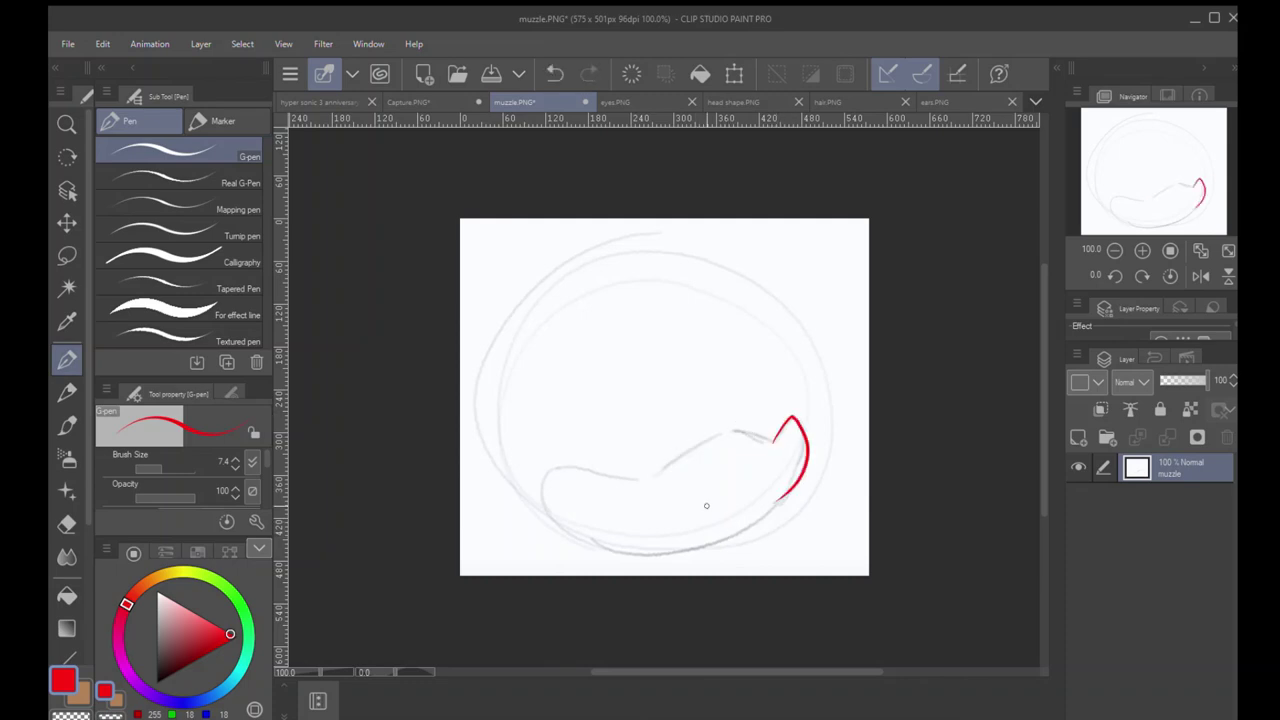
key(ctrl+z)
mouse_move(535, 513)
mouse_down()
mouse_move(639, 551)
mouse_move(786, 502)
mouse_move(806, 466)
mouse_up()
key(ctrl+z)
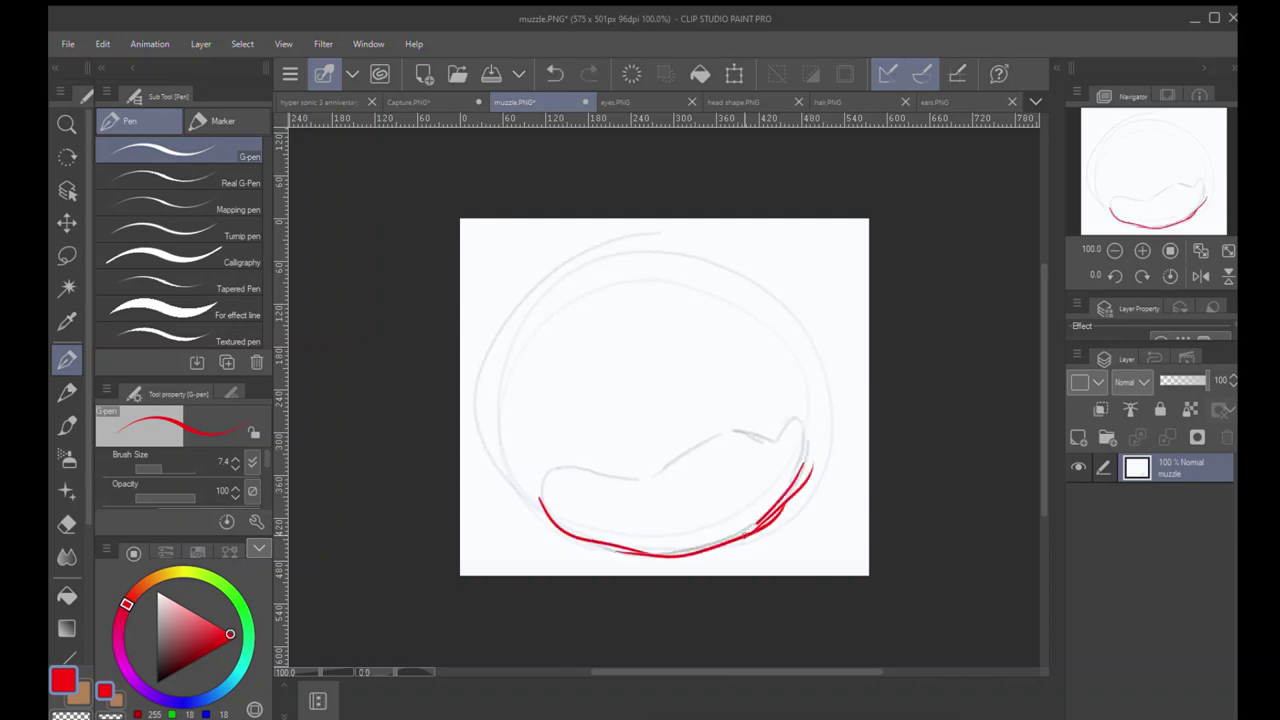
key(ctrl+z)
key(ctrl+z)
key(ctrl+z)
mouse_move(540, 501)
mouse_down()
mouse_move(631, 548)
mouse_move(709, 537)
mouse_move(782, 484)
mouse_move(802, 443)
mouse_up()
key(ctrl+z)
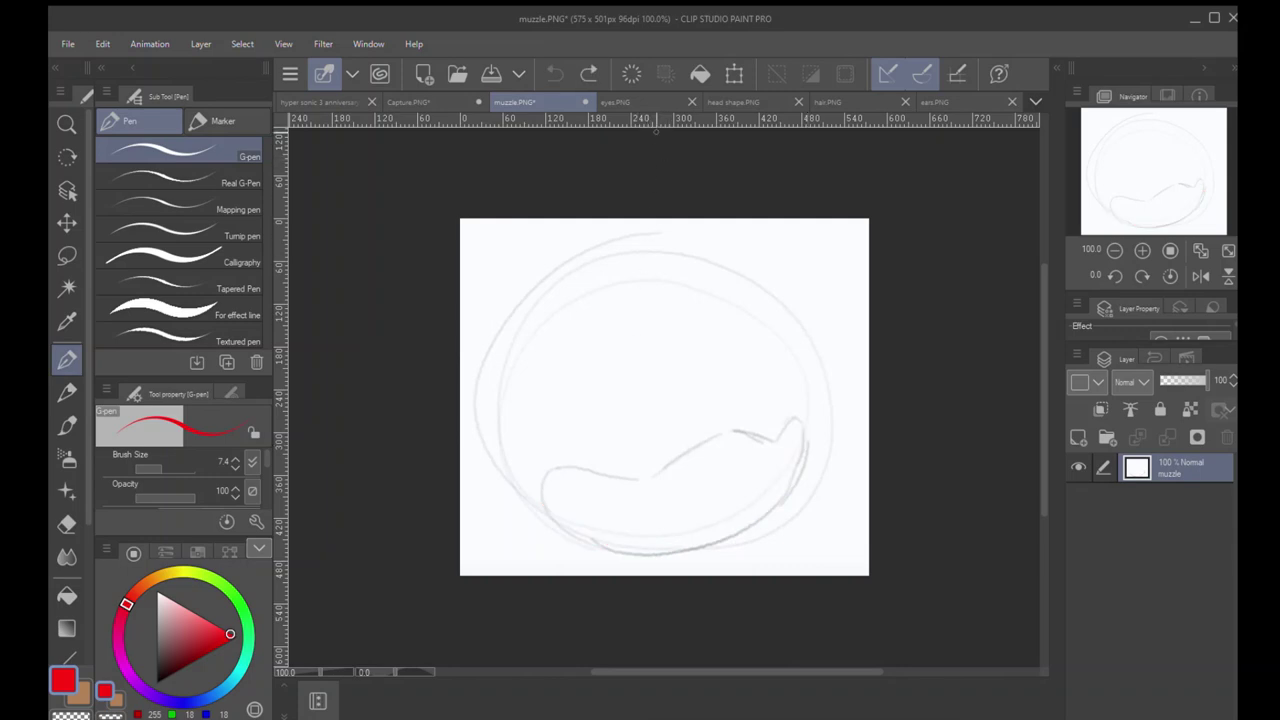
Step: On eyes.PNG, draw straight red lines through both eyes, then undo them
click(636, 98)
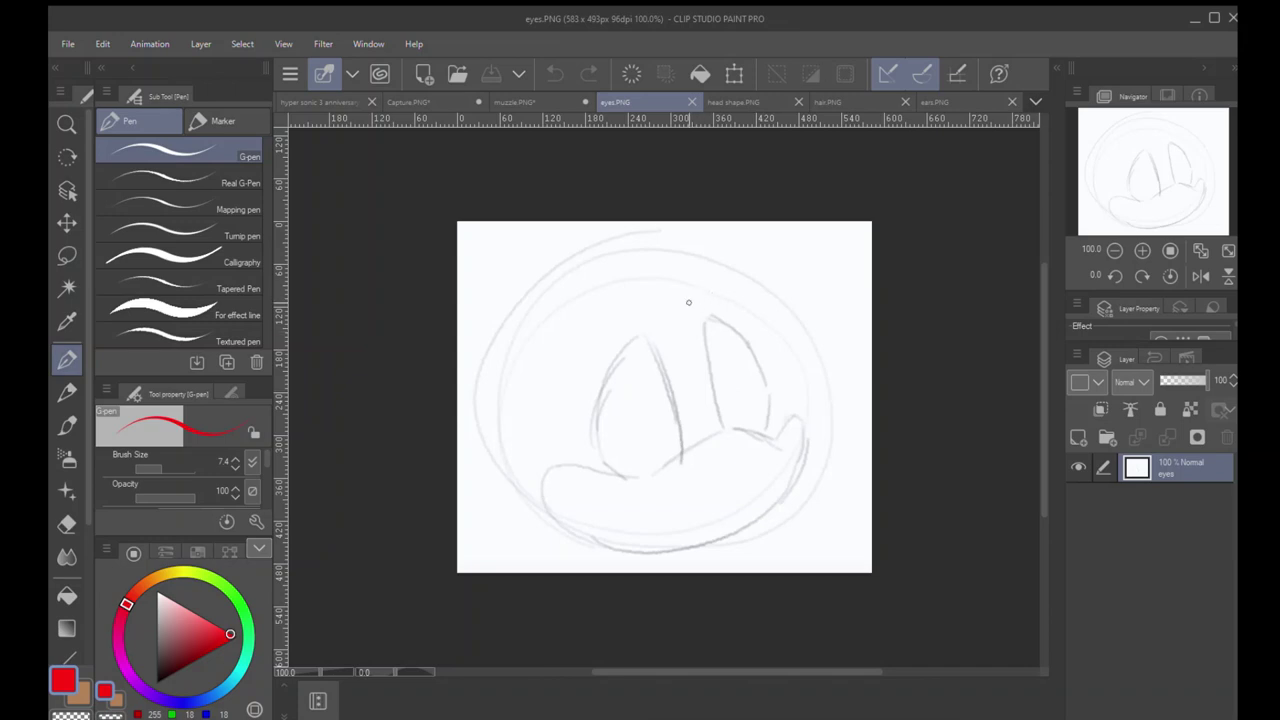
click(680, 458)
drag(680, 458, 651, 285)
drag(724, 436, 711, 278)
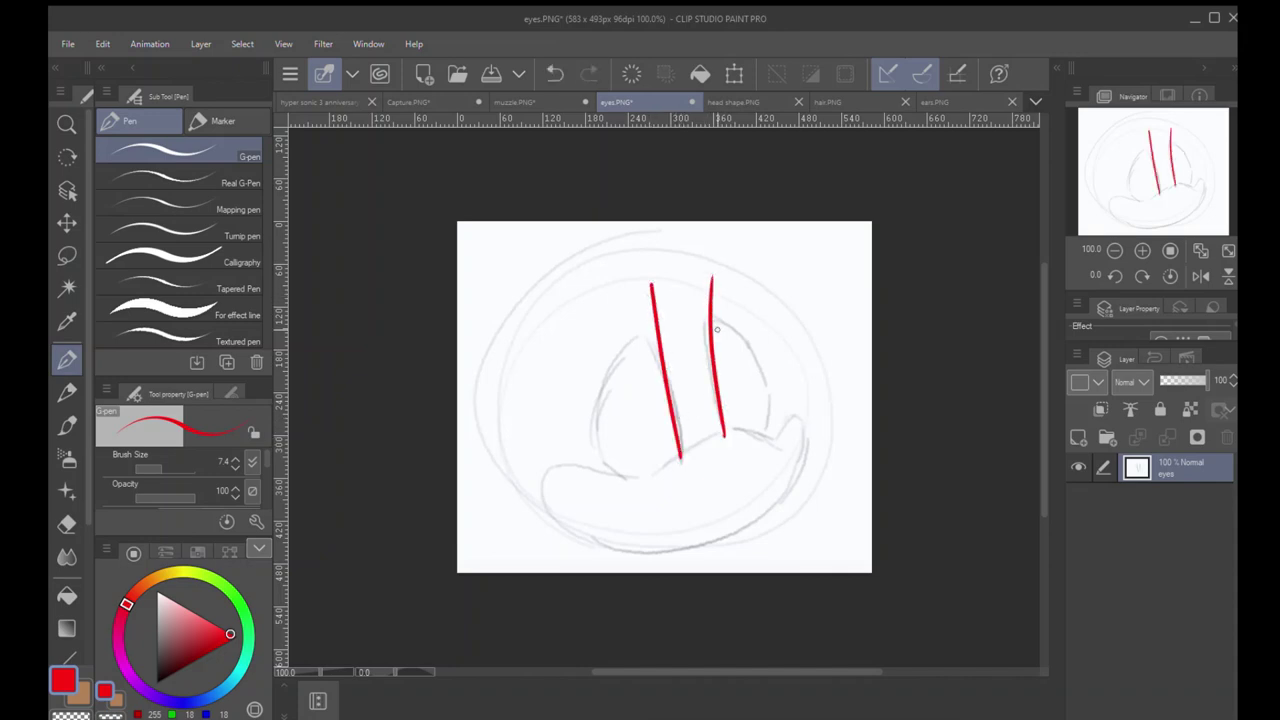
key(ctrl+z)
key(ctrl+z)
Step: Draw red lines along both eyes' inner edges with arrows beside the left line
mouse_move(679, 456)
mouse_down()
mouse_move(648, 340)
mouse_move(681, 461)
mouse_up()
key(ctrl+z)
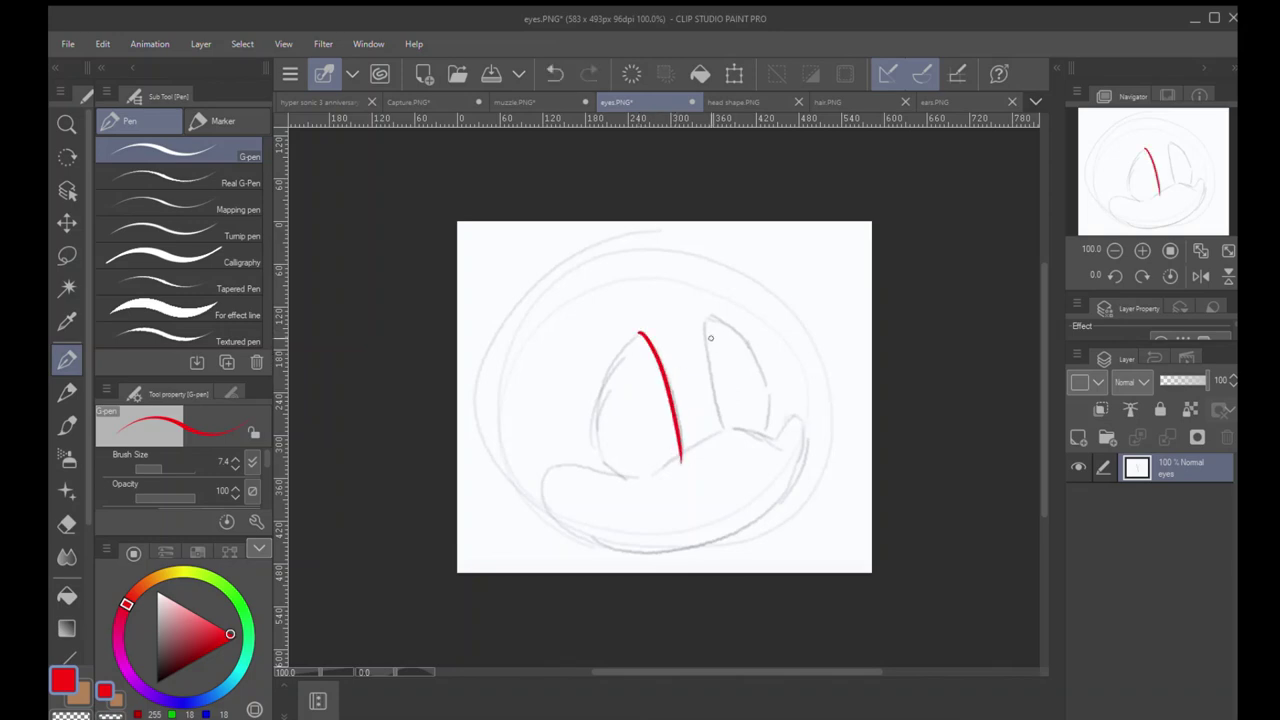
drag(704, 320, 728, 436)
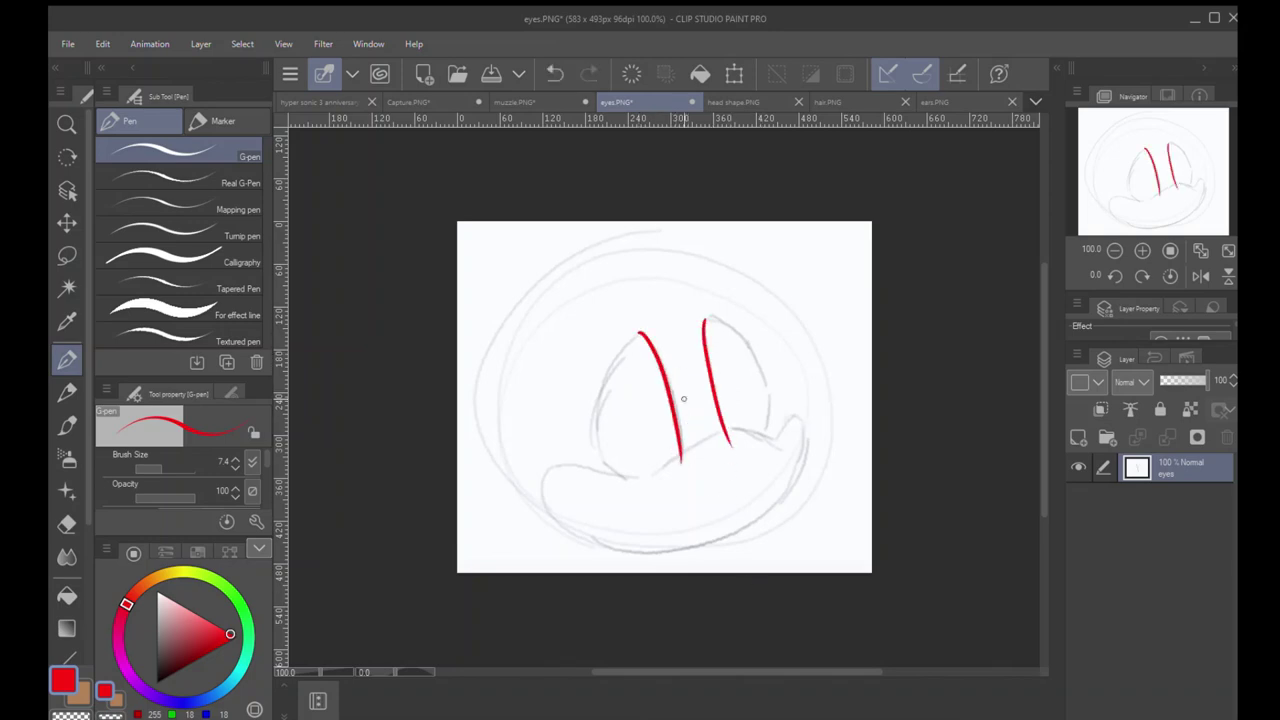
drag(642, 322, 663, 343)
mouse_move(688, 386)
mouse_down()
mouse_move(684, 418)
mouse_move(691, 410)
mouse_up()
drag(661, 360, 678, 466)
key(ctrl+z)
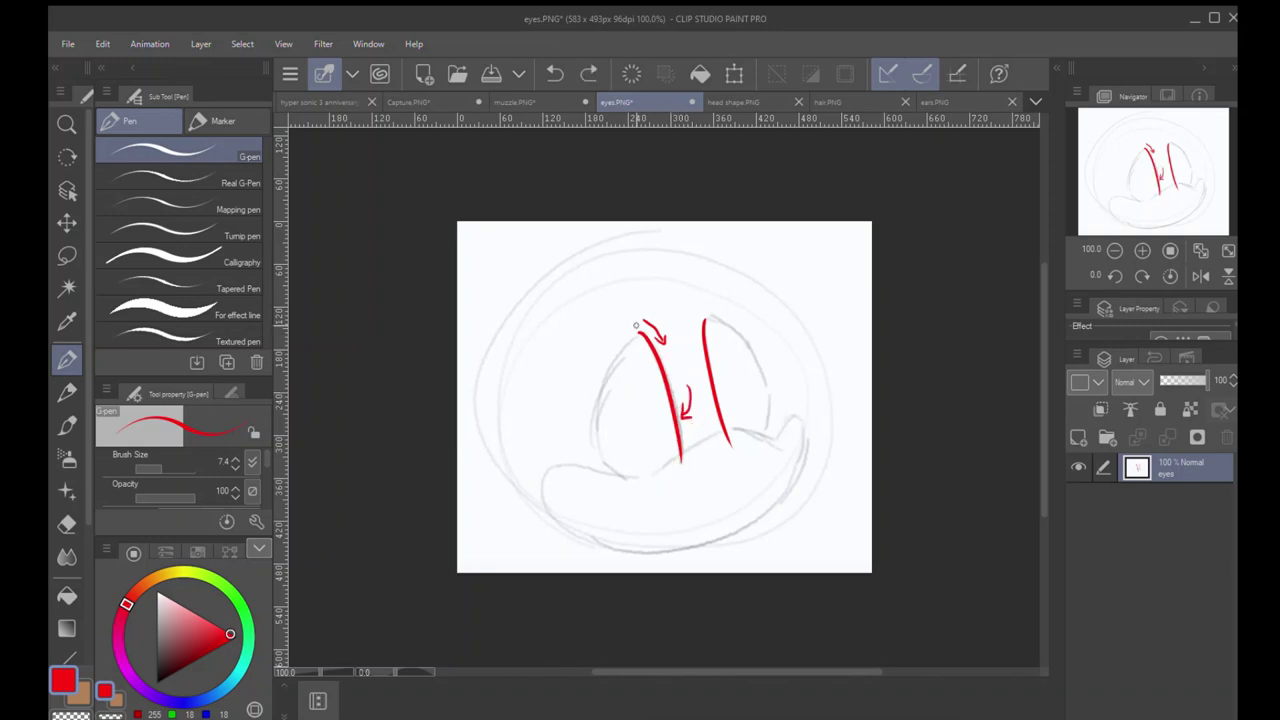
Step: Add a parallel line beside the left eye line and hatch the strip between
drag(638, 334, 668, 462)
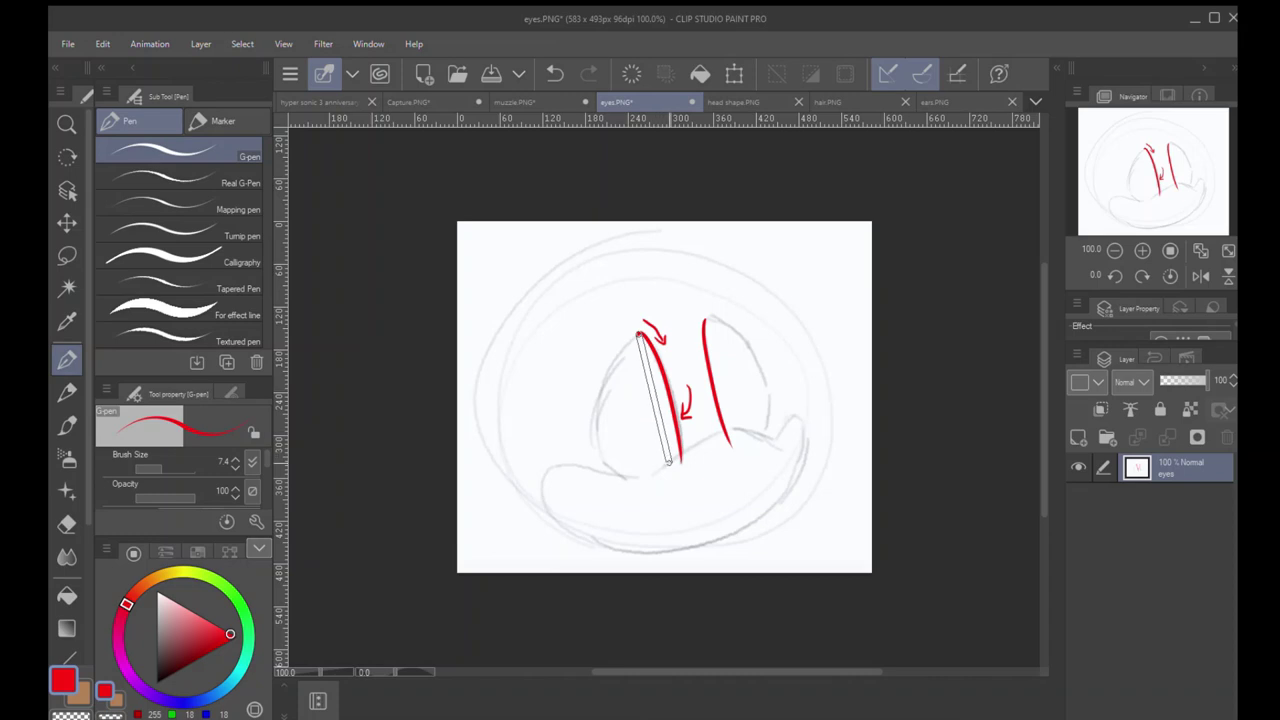
key(ctrl+z)
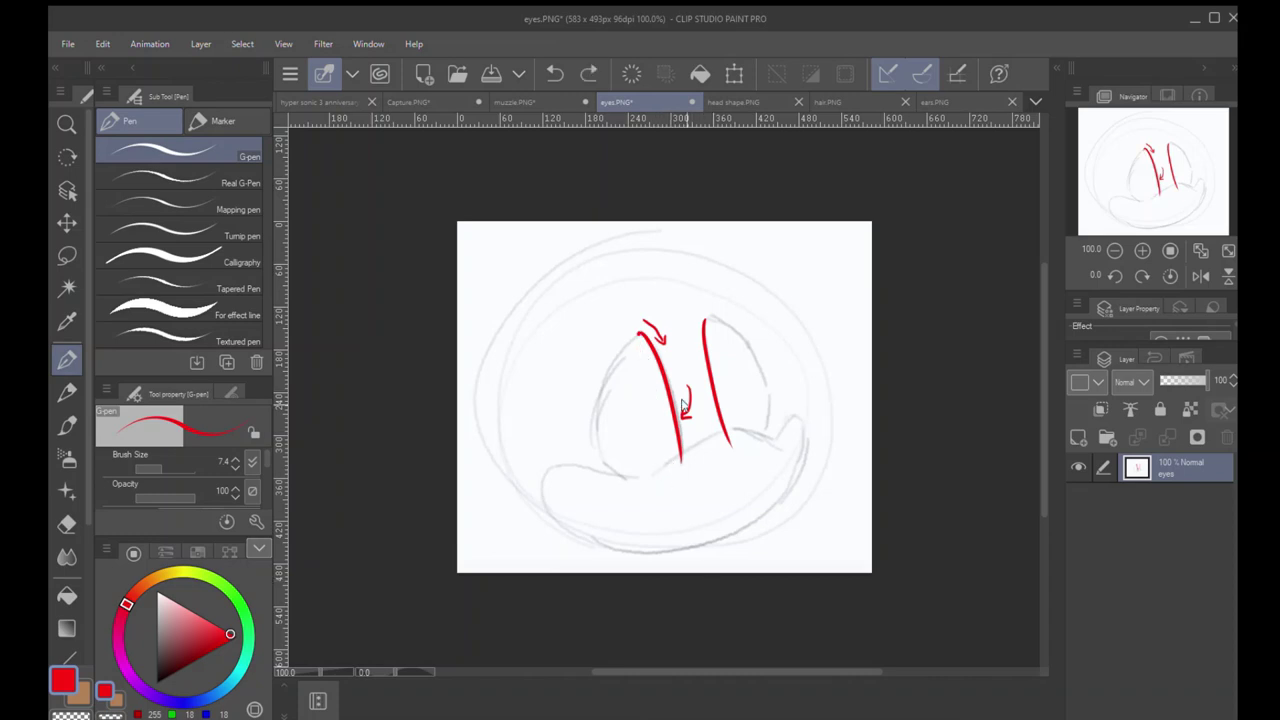
drag(638, 334, 668, 462)
drag(639, 341, 647, 350)
drag(656, 396, 678, 466)
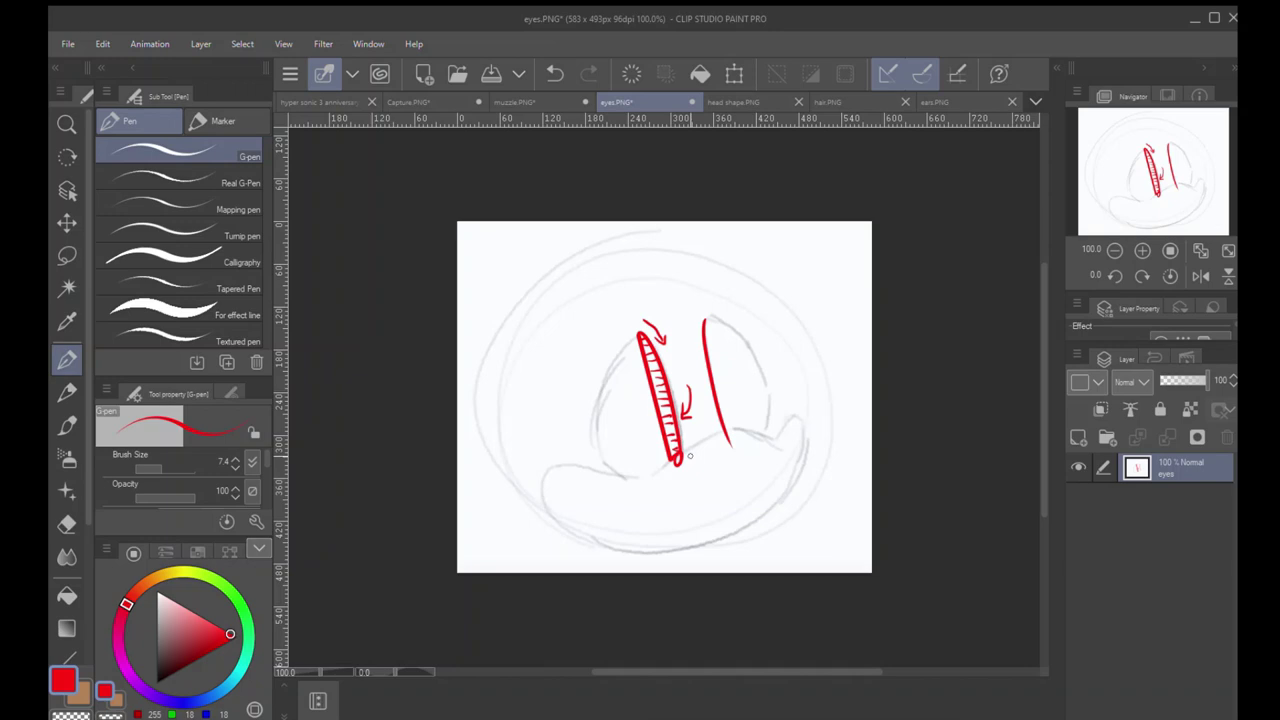
Step: Lasso-delete near the eye strokes, restore it, deselect, and undo all red eye lines
key(m)
mouse_move(660, 250)
mouse_down()
mouse_move(608, 477)
mouse_move(720, 265)
mouse_up()
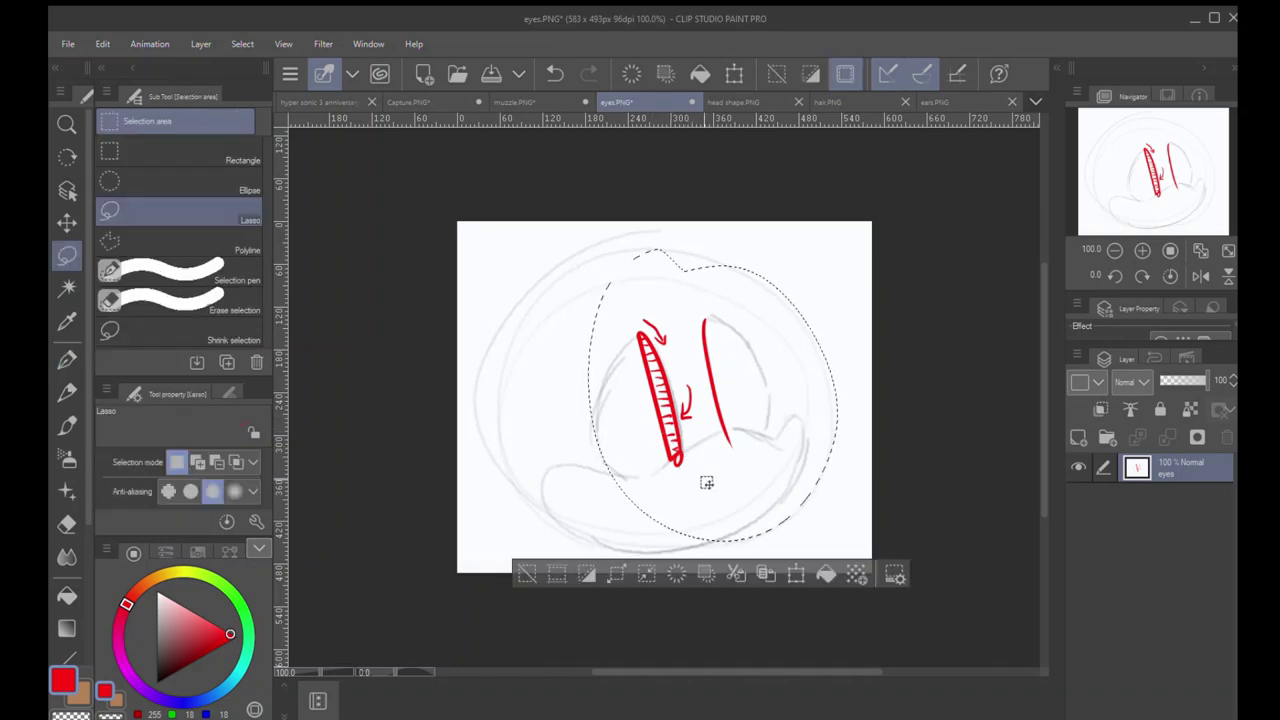
key(Delete)
key(ctrl+z)
key(ctrl+d)
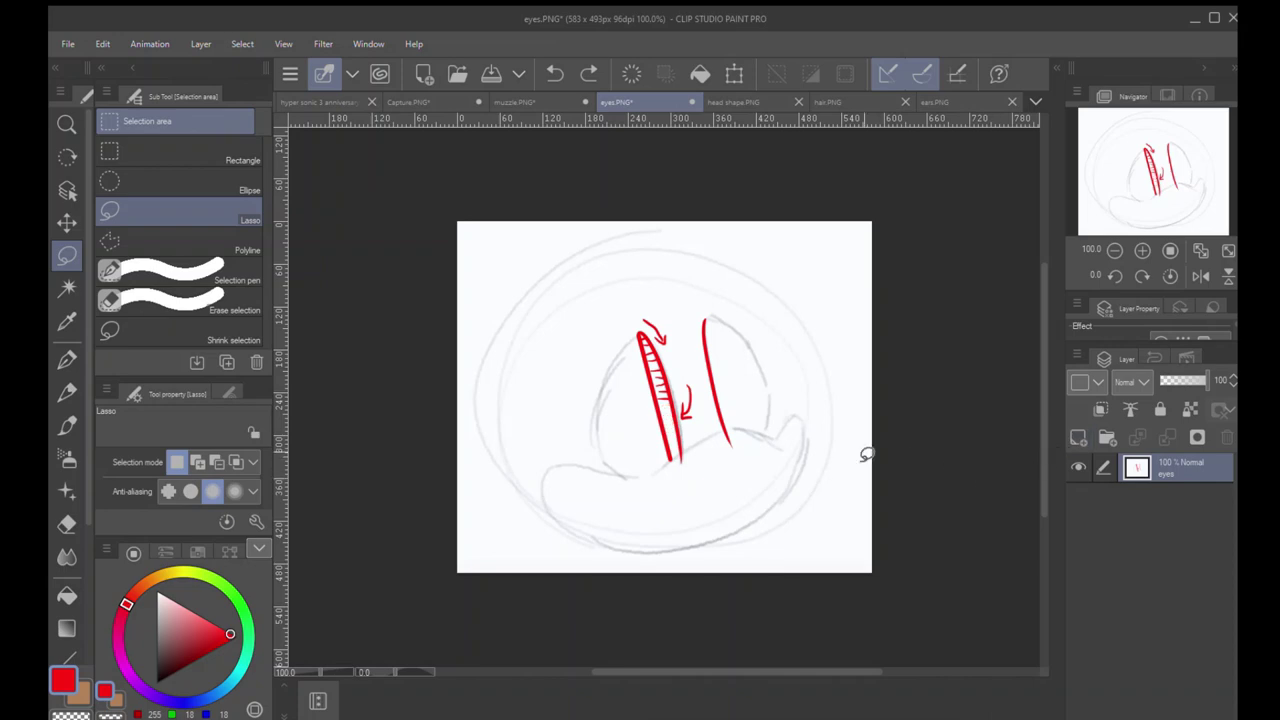
key(ctrl+z)
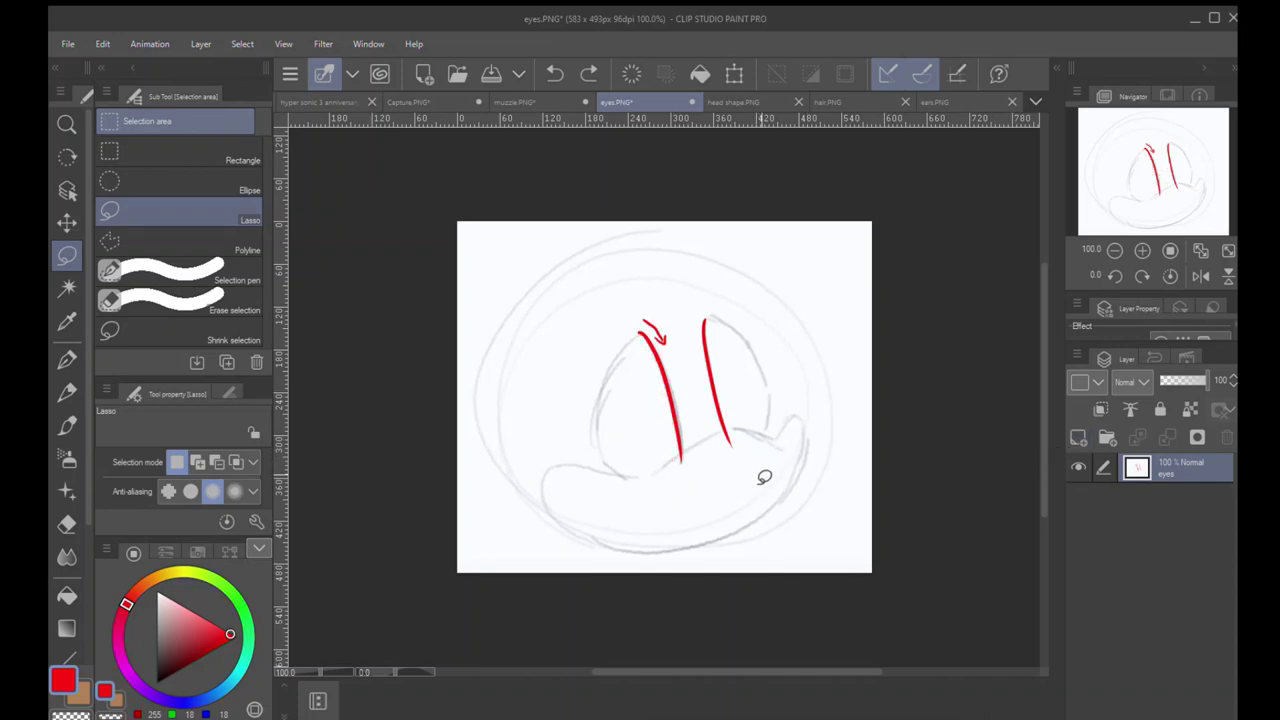
key(ctrl+z)
key(ctrl+z)
key(ctrl+z)
Step: Add a new layer above eyes and draw a red curve along the eyes' base
key(p)
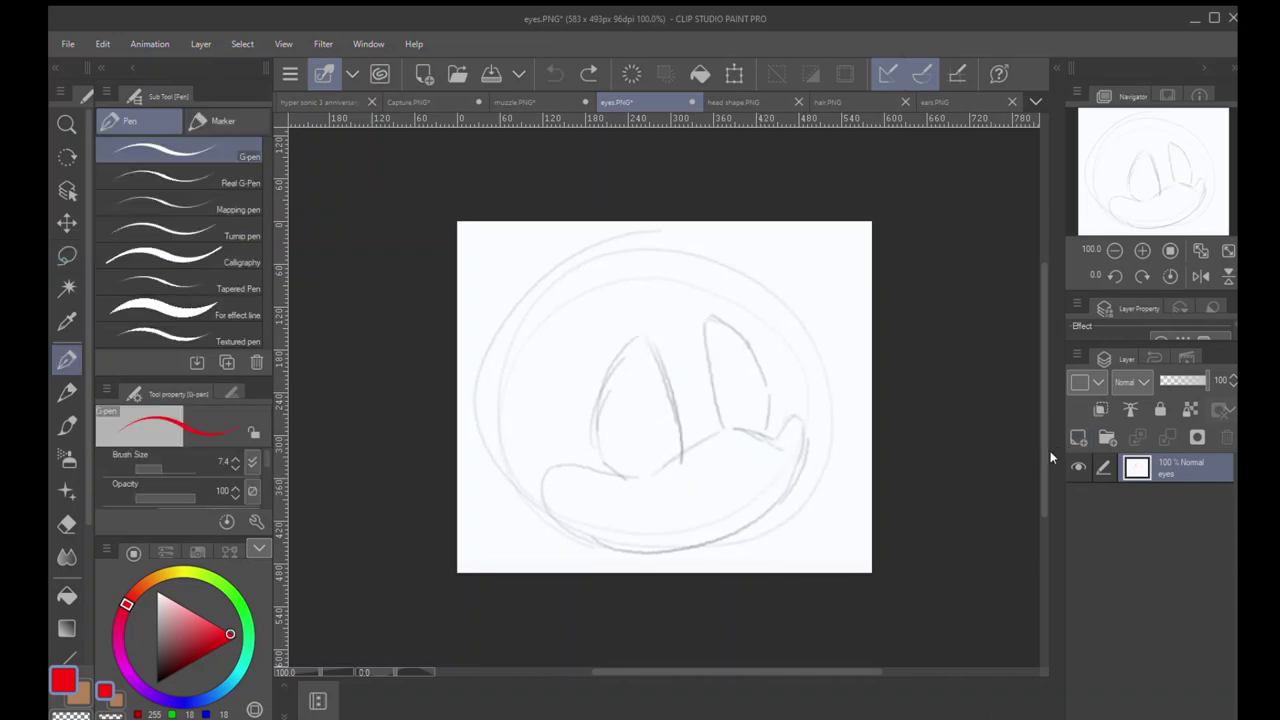
click(1079, 438)
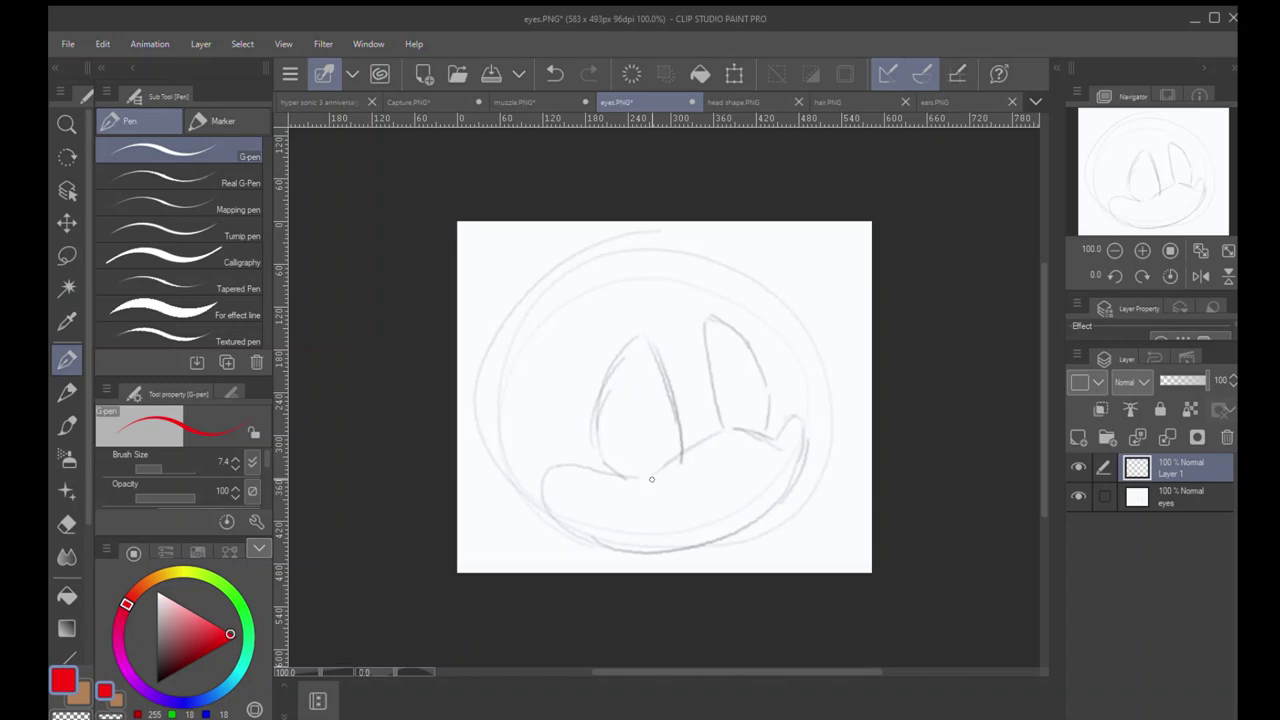
mouse_move(651, 479)
mouse_down()
mouse_move(733, 427)
mouse_move(789, 446)
mouse_up()
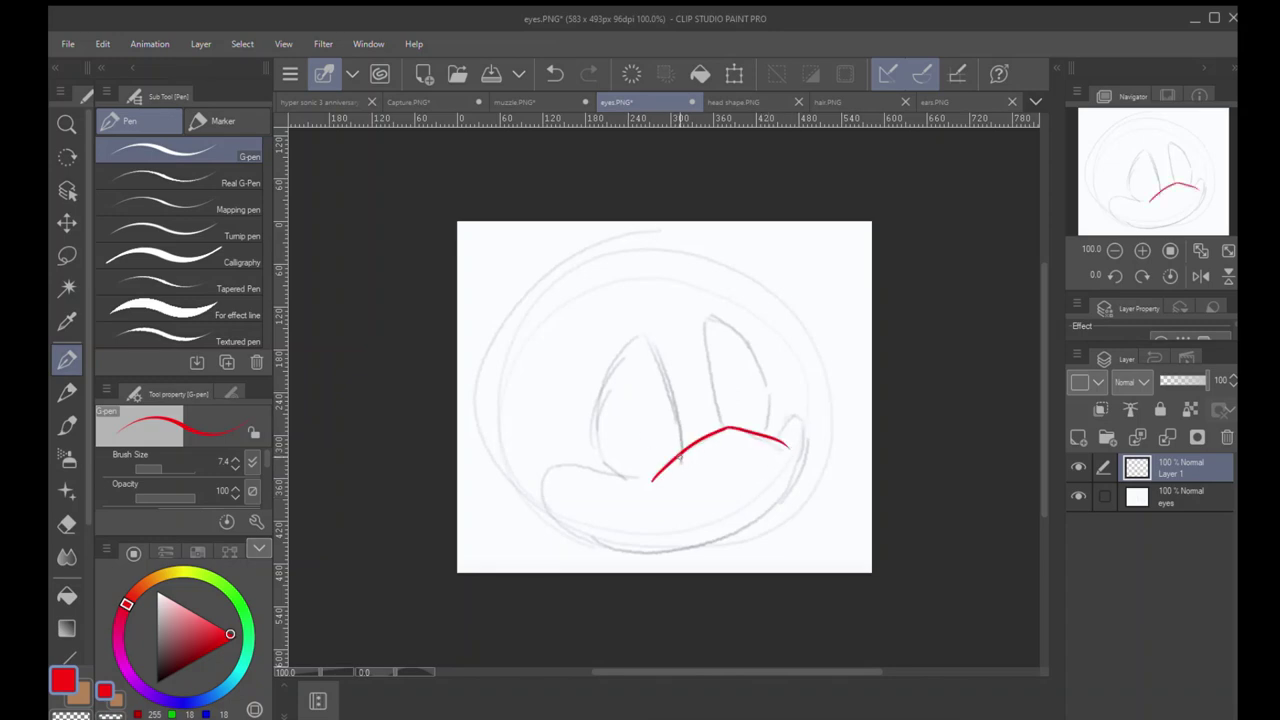
drag(682, 455, 633, 318)
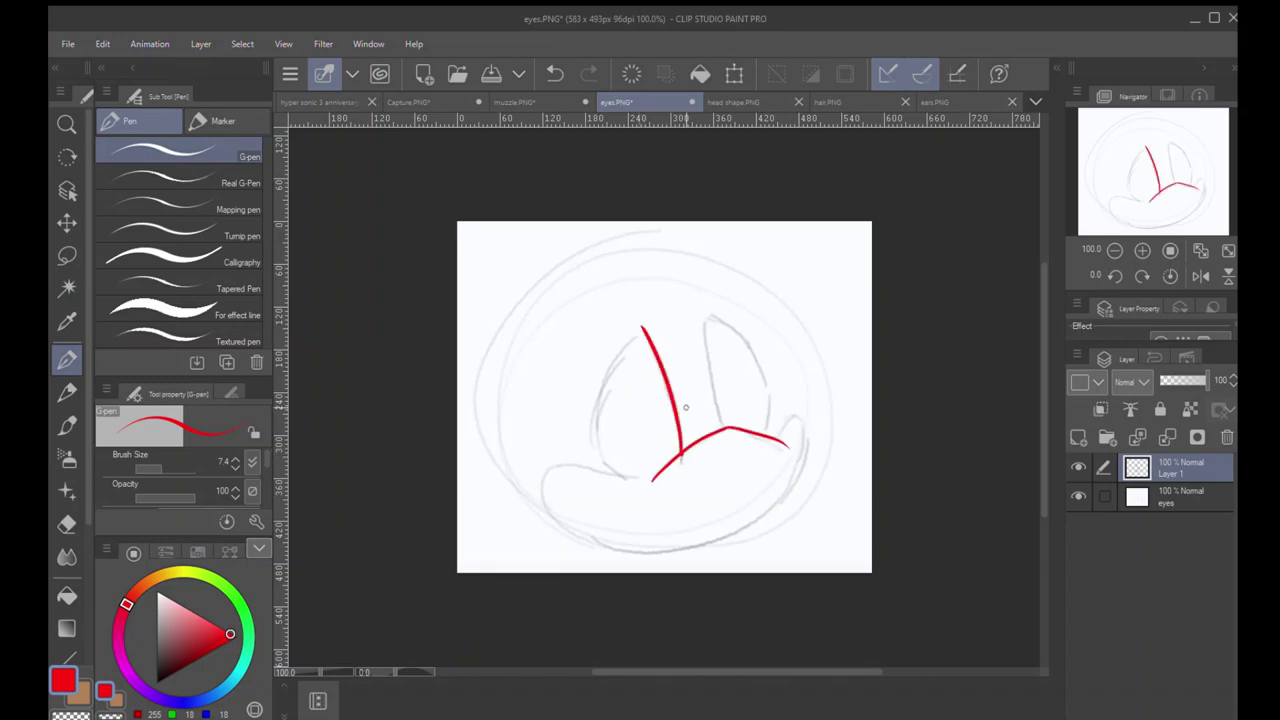
key(ctrl+z)
key(ctrl+y)
key(ctrl+z)
Step: Draw red lines from the junction up the left eye and to the right eye's tip
mouse_move(682, 455)
mouse_down()
mouse_move(640, 330)
mouse_move(678, 476)
mouse_up()
key(ctrl+z)
key(ctrl+z)
drag(638, 335, 674, 440)
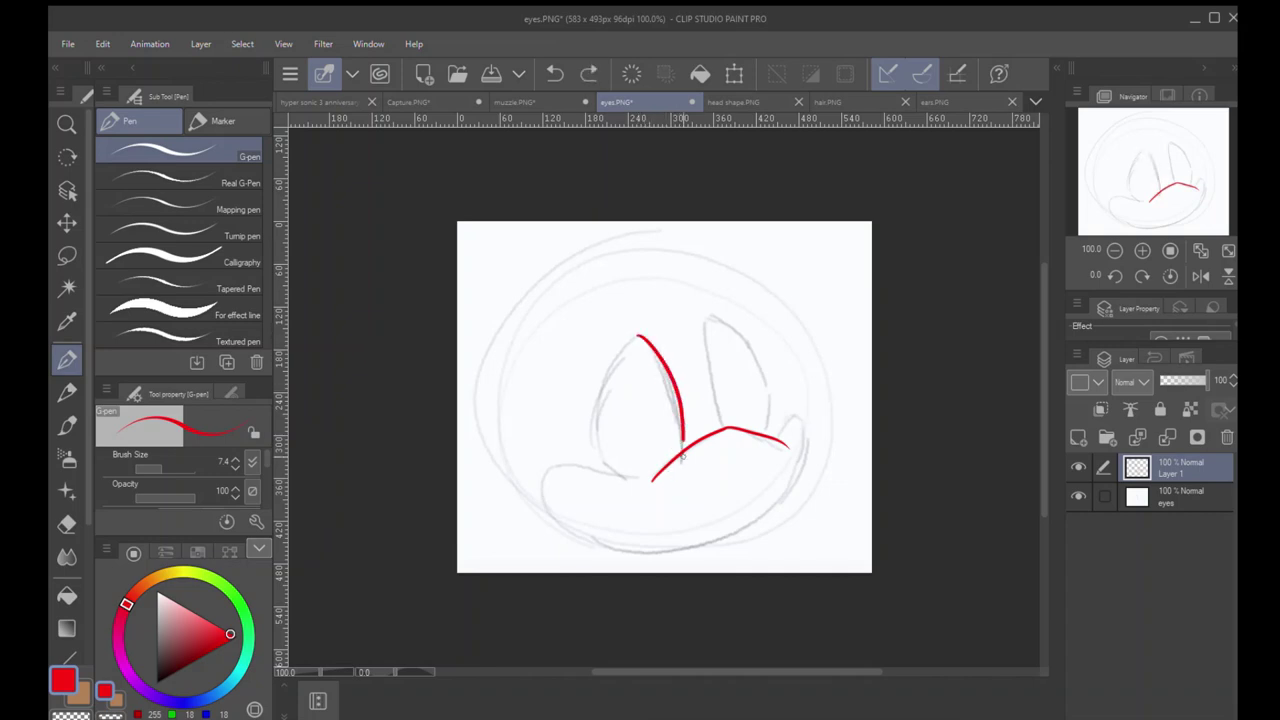
key(ctrl+z)
mouse_move(660, 360)
mouse_down()
mouse_move(681, 456)
mouse_move(676, 396)
mouse_move(628, 316)
mouse_up()
key(ctrl+z)
key(ctrl+z)
mouse_move(682, 456)
mouse_down()
mouse_move(676, 412)
mouse_move(628, 323)
mouse_up()
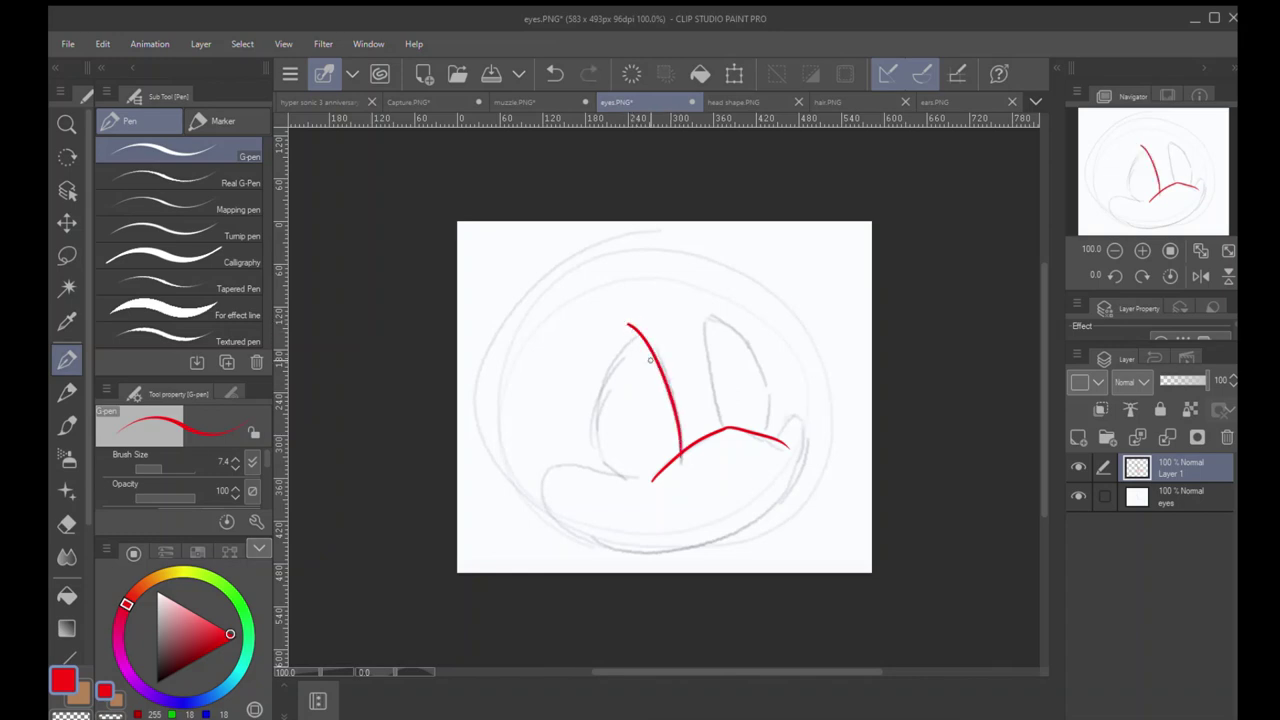
drag(728, 432, 721, 268)
mouse_move(684, 440)
mouse_down()
mouse_move(668, 446)
mouse_move(690, 444)
mouse_move(713, 410)
mouse_move(692, 446)
mouse_up()
key(ctrl+z)
key(ctrl+z)
key(ctrl+z)
key(ctrl+z)
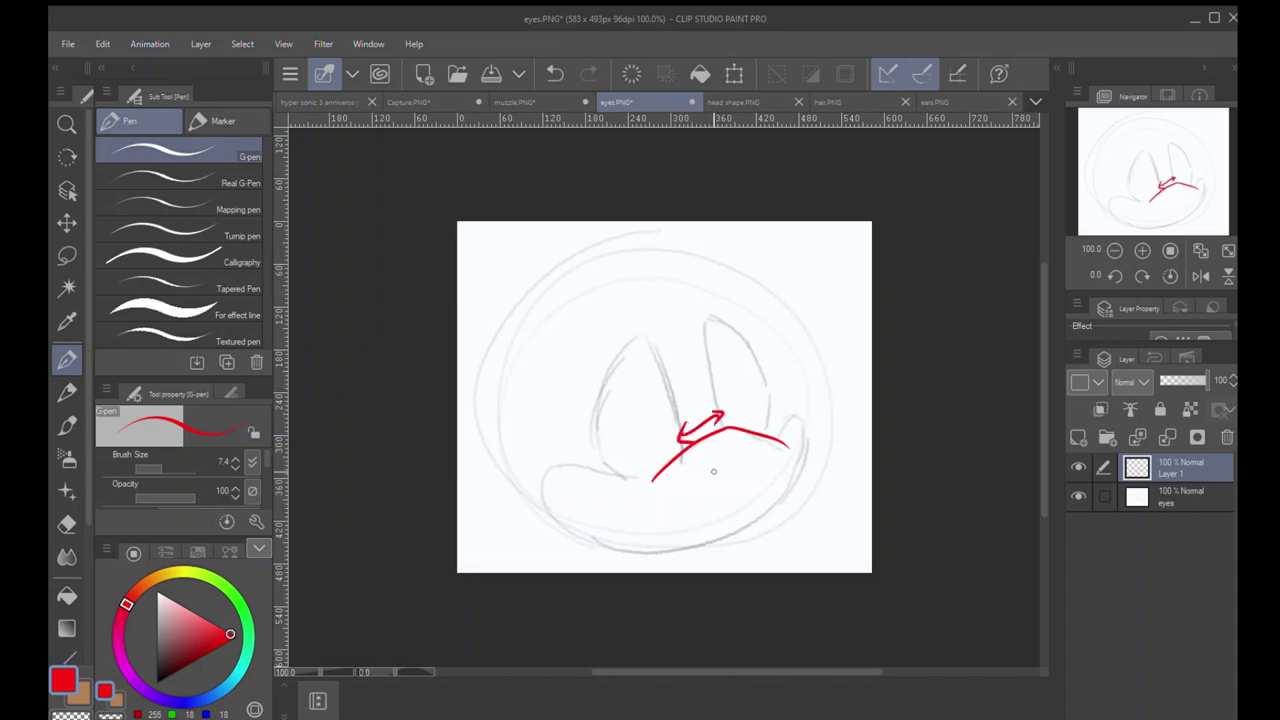
key(ctrl+z)
Step: Try red outlines on the left eye's sides, right eye and head top, undoing most
key(ctrl+z)
key(ctrl+z)
mouse_move(659, 471)
mouse_down()
mouse_move(652, 370)
mouse_move(626, 328)
mouse_up()
drag(614, 473, 628, 324)
key(ctrl+z)
drag(615, 471, 641, 314)
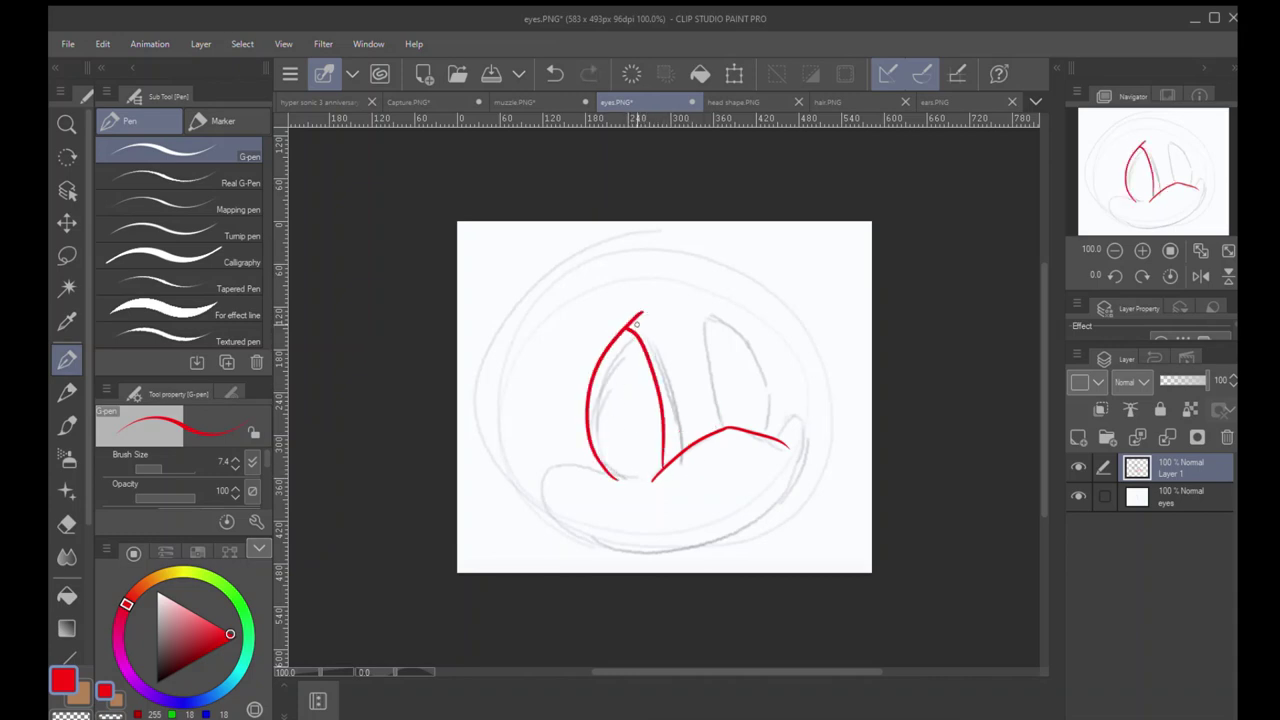
mouse_move(722, 427)
mouse_down()
mouse_move(718, 405)
mouse_move(752, 350)
mouse_move(768, 450)
mouse_up()
mouse_move(672, 268)
mouse_down()
mouse_move(527, 378)
mouse_move(610, 272)
mouse_up()
key(ctrl+z)
key(ctrl+z)
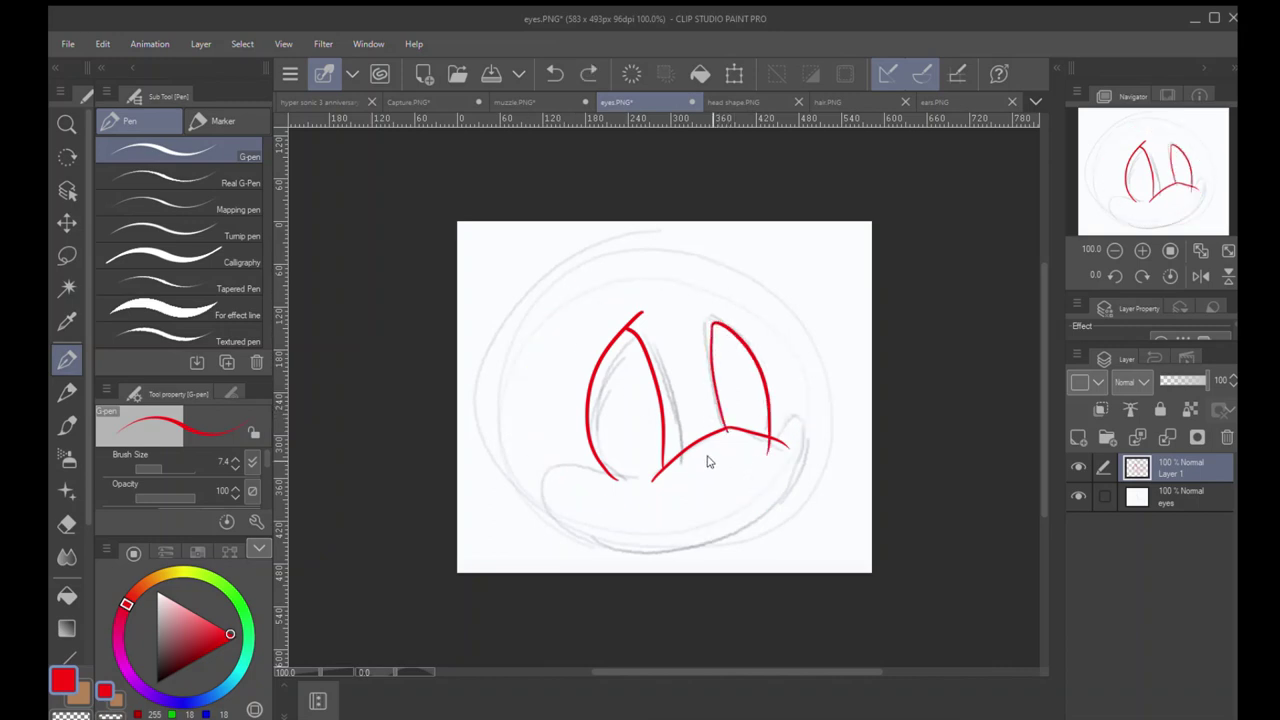
key(ctrl+z)
key(ctrl+z)
key(ctrl+z)
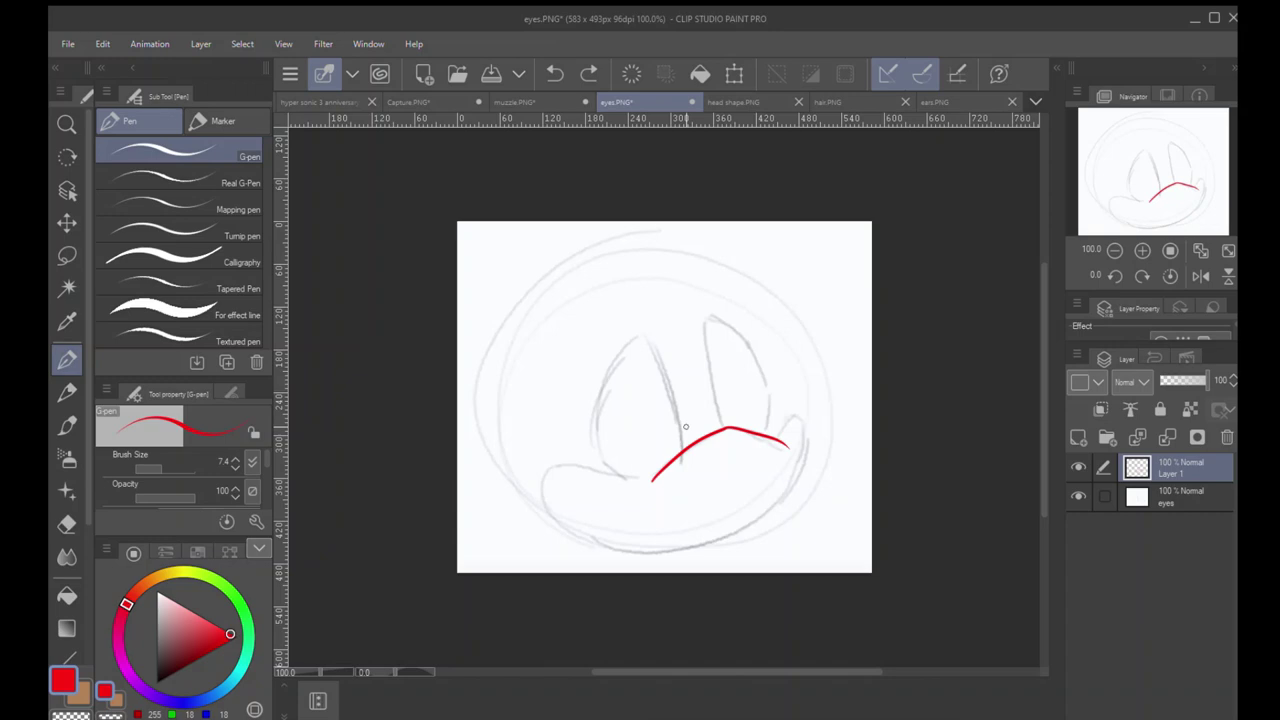
drag(676, 434, 718, 407)
key(ctrl+z)
key(ctrl+y)
key(ctrl+z)
key(ctrl+y)
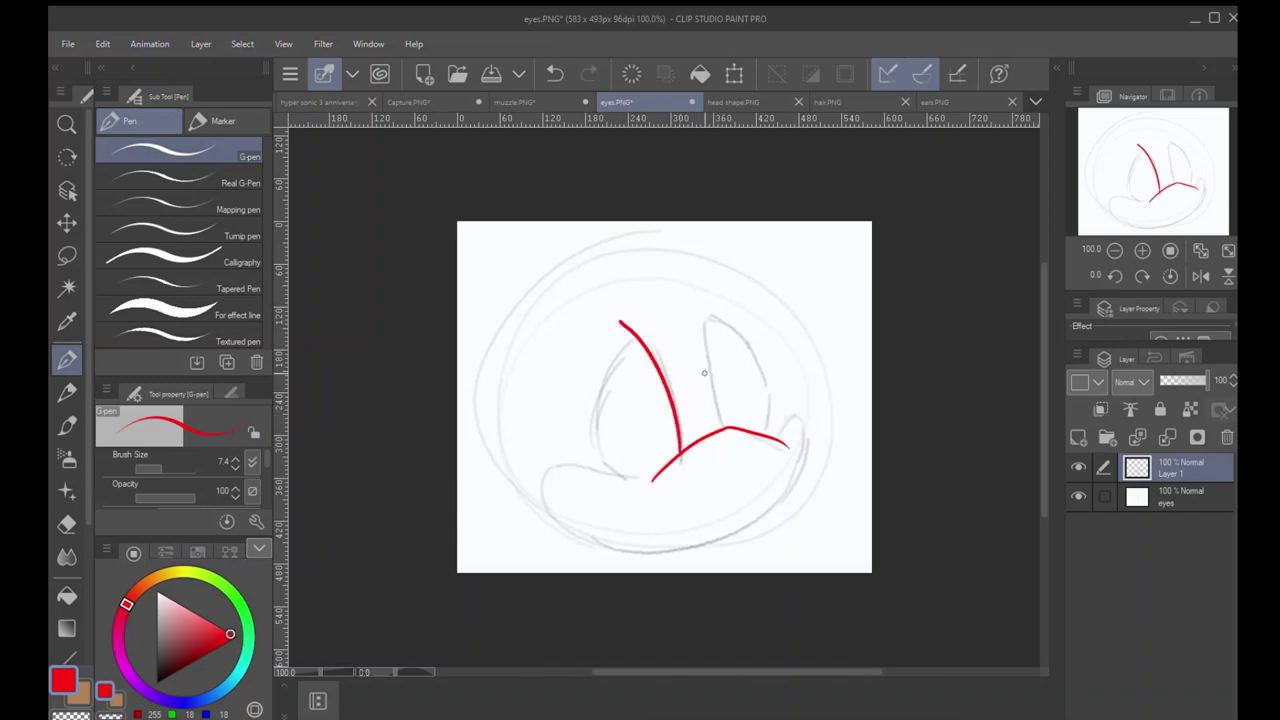
Step: Draw a red line up the right eye's inner side and attempt its outer edge
drag(722, 427, 714, 302)
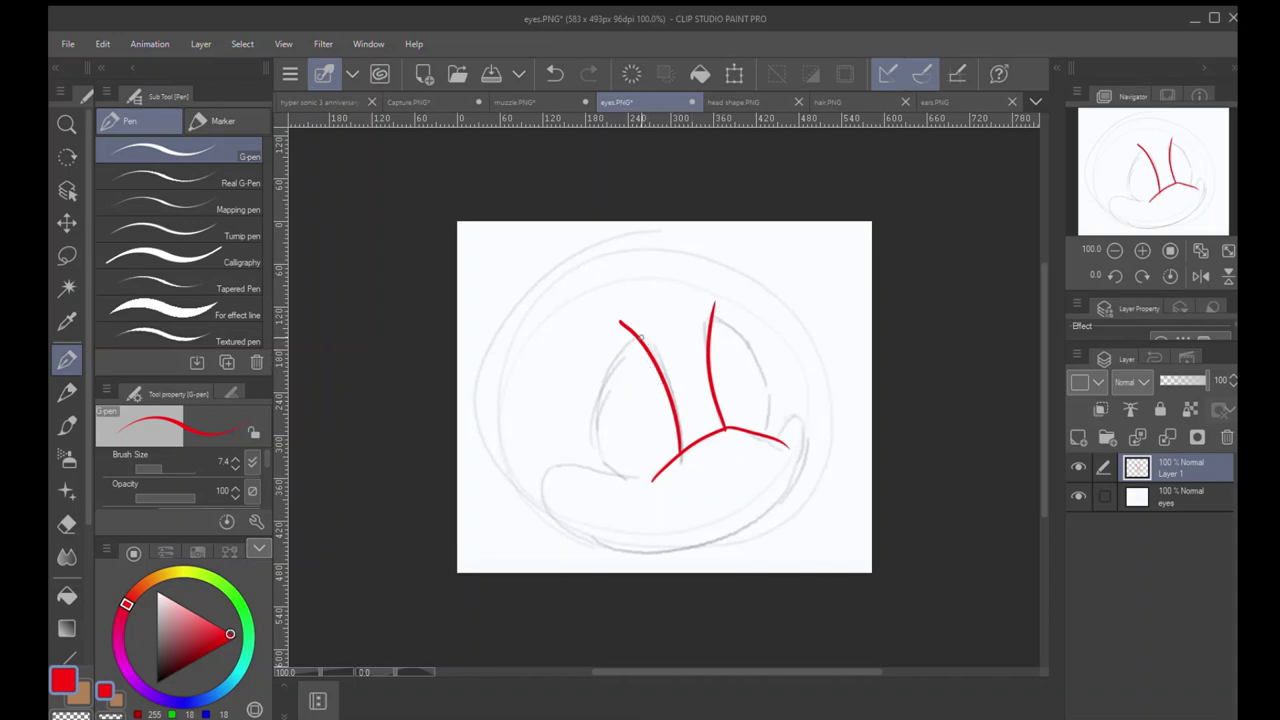
mouse_move(628, 328)
mouse_down()
mouse_move(548, 478)
mouse_move(720, 430)
mouse_up()
key(ctrl+z)
drag(706, 342, 762, 220)
key(ctrl+z)
mouse_move(716, 320)
mouse_down()
mouse_move(749, 344)
mouse_move(766, 385)
mouse_up()
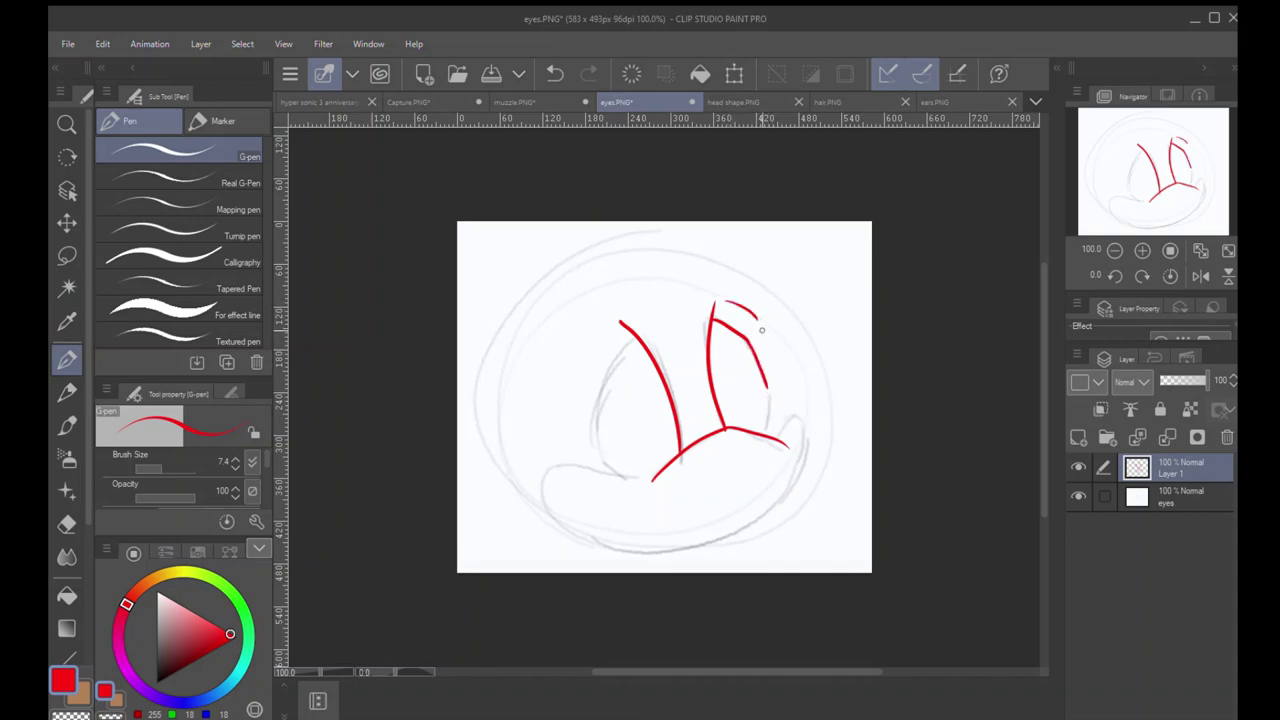
drag(768, 336, 781, 385)
key(ctrl+z)
key(ctrl+z)
drag(740, 309, 781, 380)
key(ctrl+z)
key(ctrl+z)
key(ctrl+z)
key(ctrl+z)
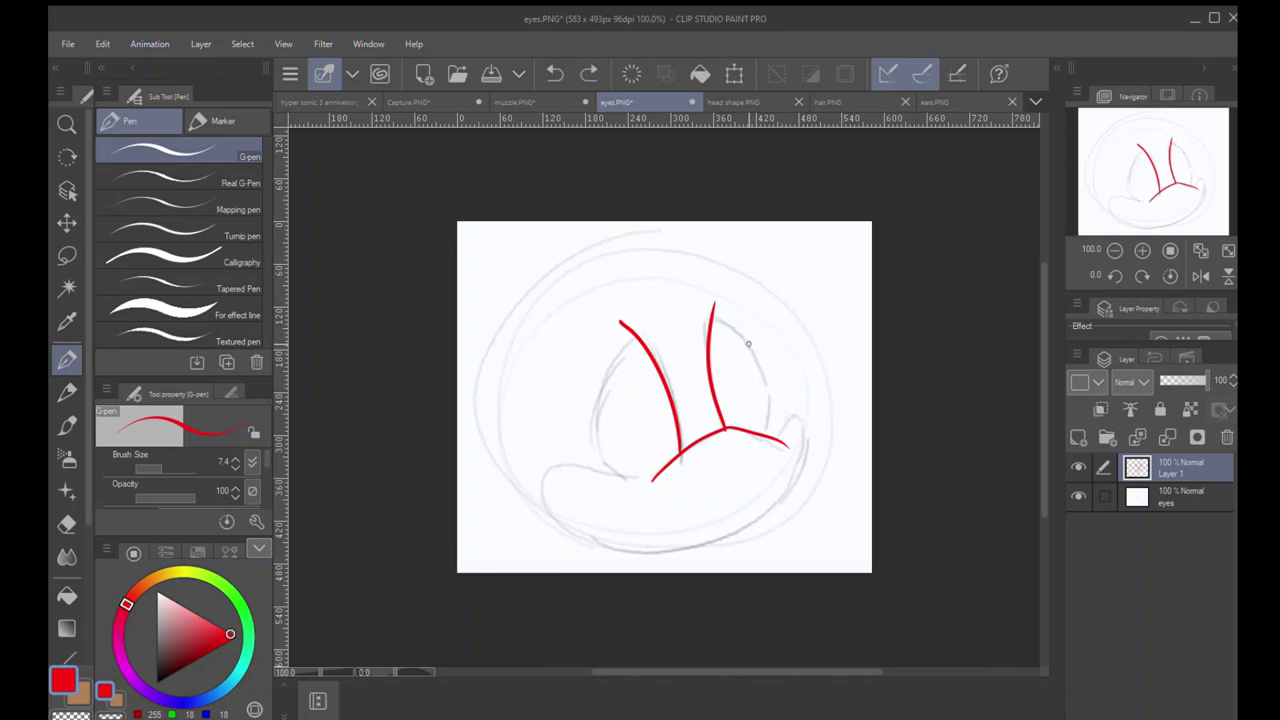
drag(715, 318, 755, 359)
Step: Redraw the right eye's outer edge zoomed in, undo it, and zoom back out
key(ctrl+z)
scroll(760, 337, up, 5)
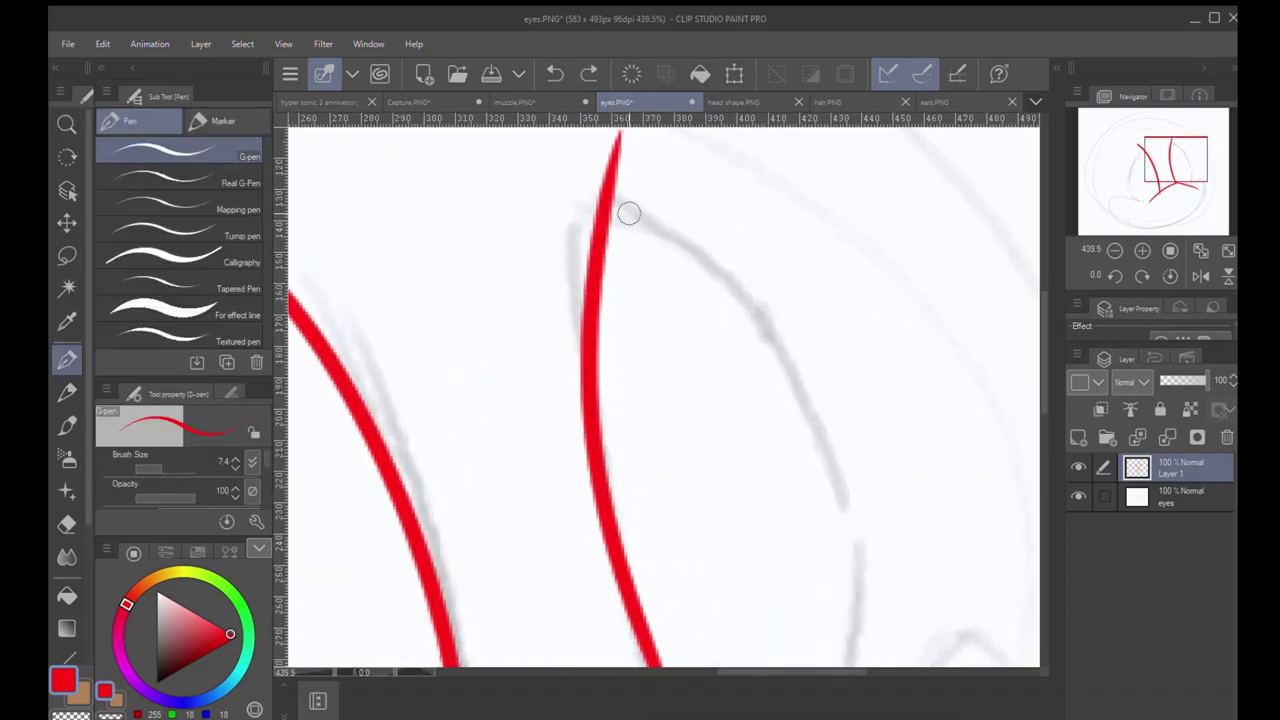
mouse_move(620, 212)
mouse_down()
mouse_move(698, 260)
mouse_move(737, 304)
mouse_move(846, 484)
mouse_up()
key(ctrl+z)
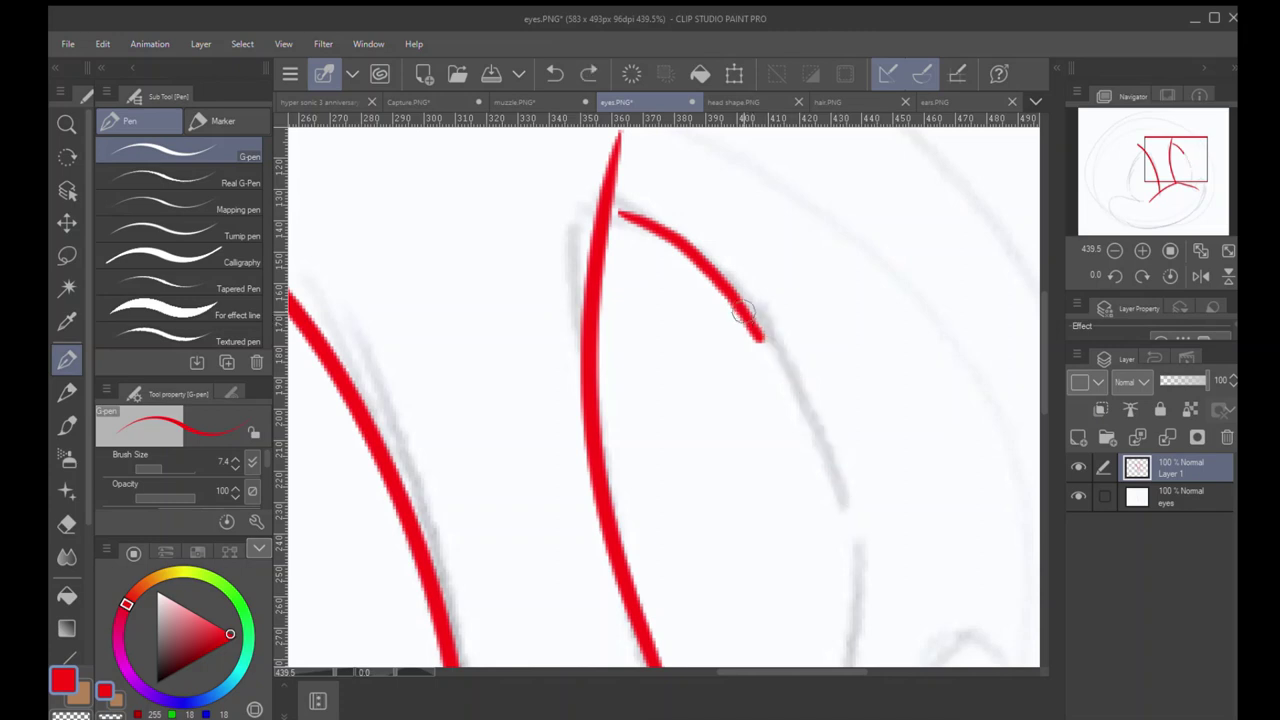
drag(748, 313, 845, 507)
drag(753, 287, 690, 320)
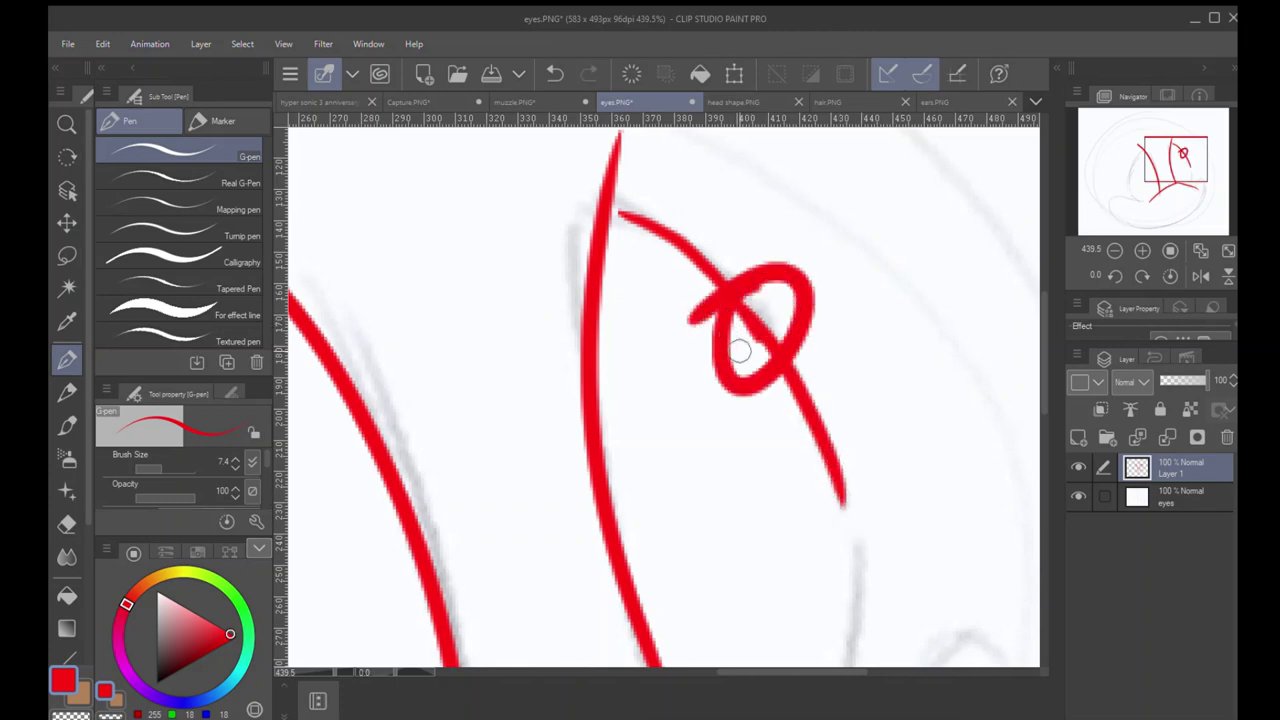
key(ctrl+z)
key(ctrl+z)
key(ctrl+z)
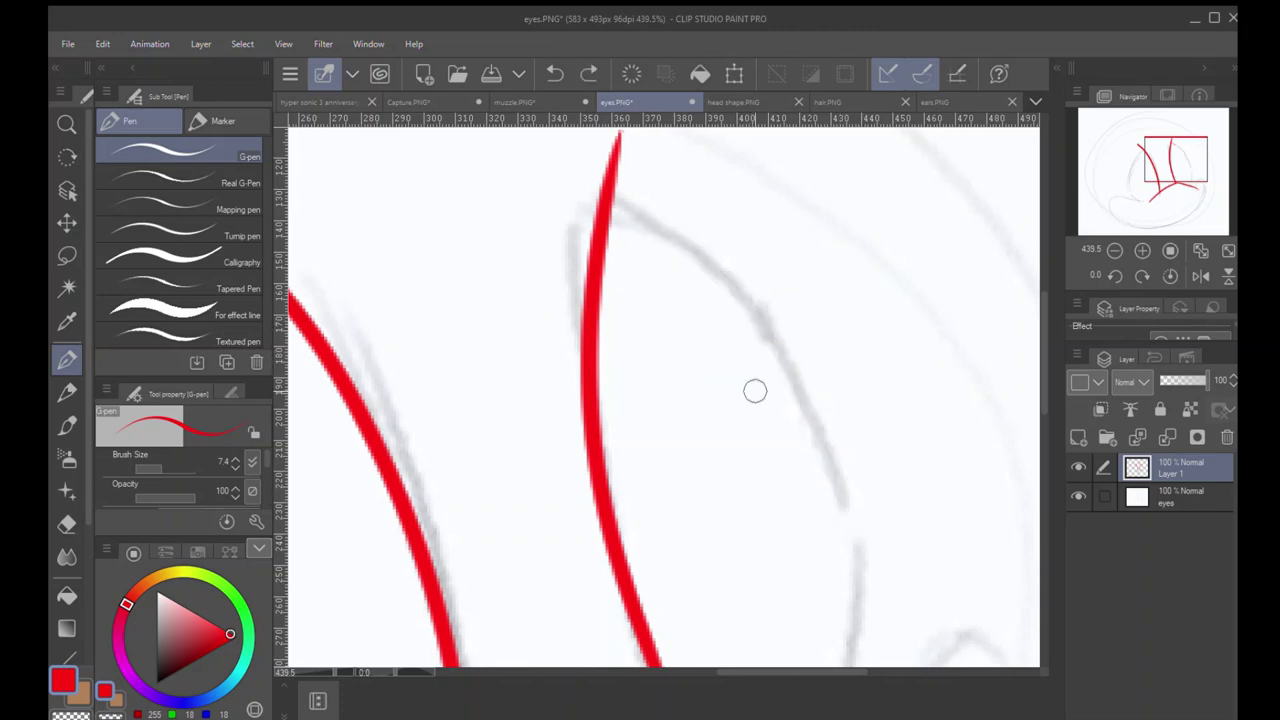
key(/)
drag(705, 294, 650, 378)
key(p)
Step: Retry the right eye's curved outer edge and arrows above it, undoing the extras
mouse_move(668, 268)
mouse_down()
mouse_move(724, 312)
mouse_move(750, 370)
mouse_up()
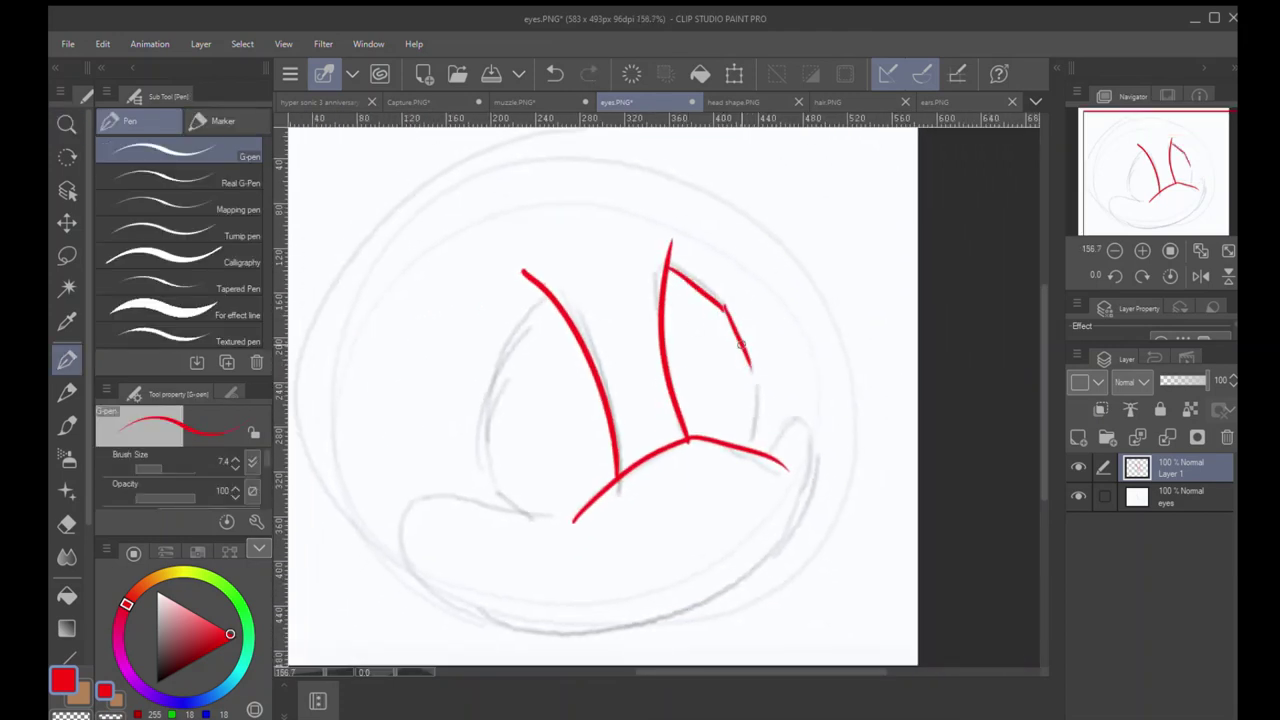
key(ctrl+z)
key(ctrl+z)
drag(668, 265, 766, 386)
key(ctrl+z)
drag(738, 326, 755, 378)
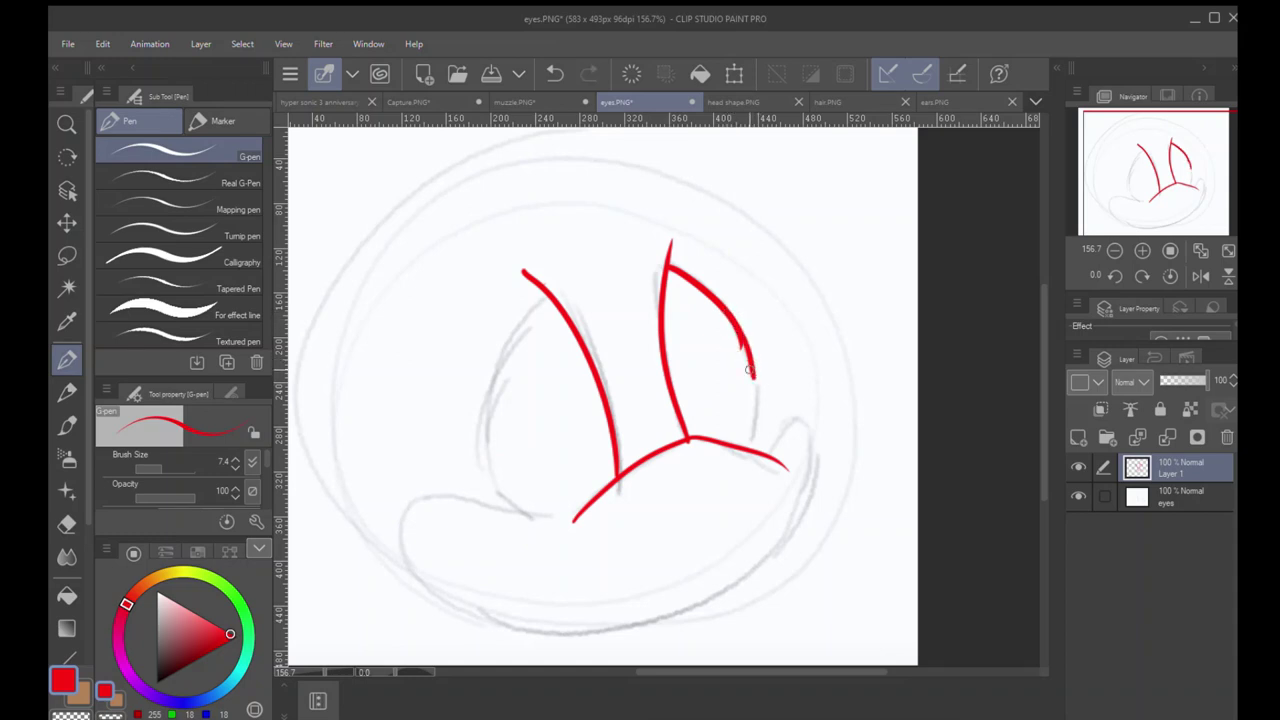
drag(662, 242, 720, 490)
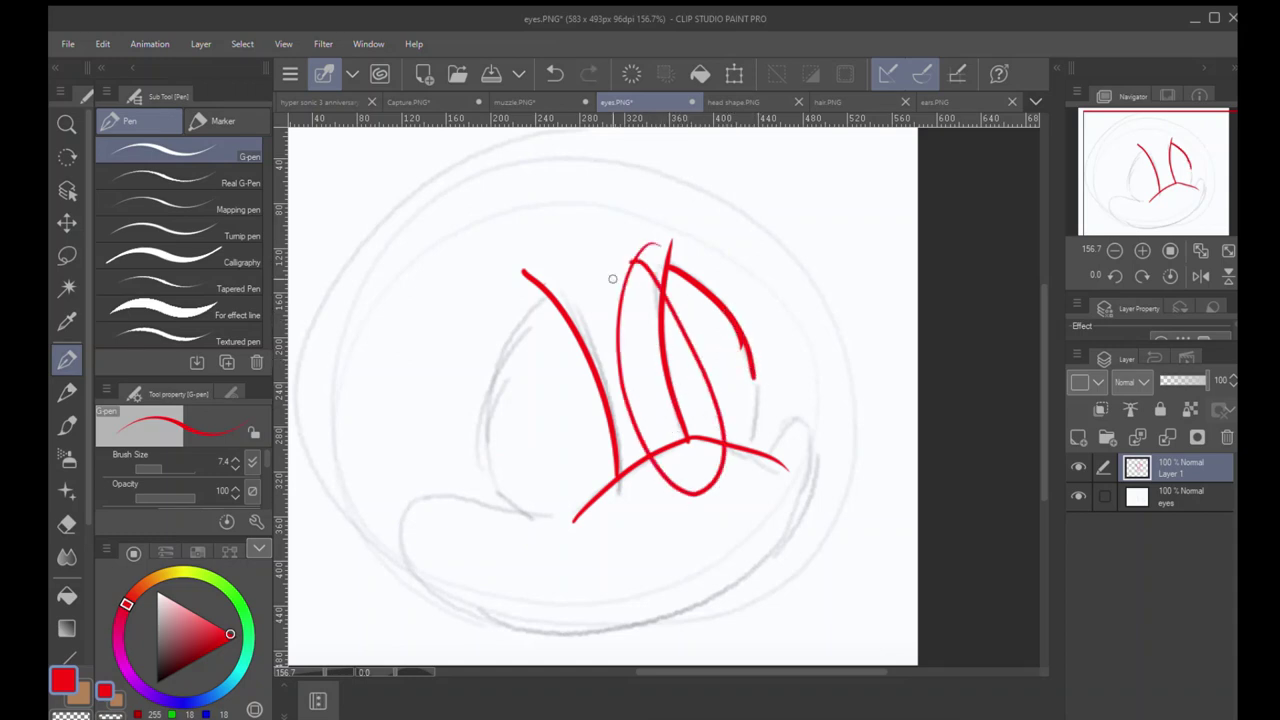
key(ctrl+z)
mouse_move(675, 258)
mouse_down()
mouse_move(668, 232)
mouse_move(726, 233)
mouse_move(748, 258)
mouse_up()
key(ctrl+z)
key(ctrl+z)
key(ctrl+z)
drag(737, 238, 749, 327)
drag(743, 313, 757, 325)
key(ctrl+z)
key(ctrl+z)
key(ctrl+z)
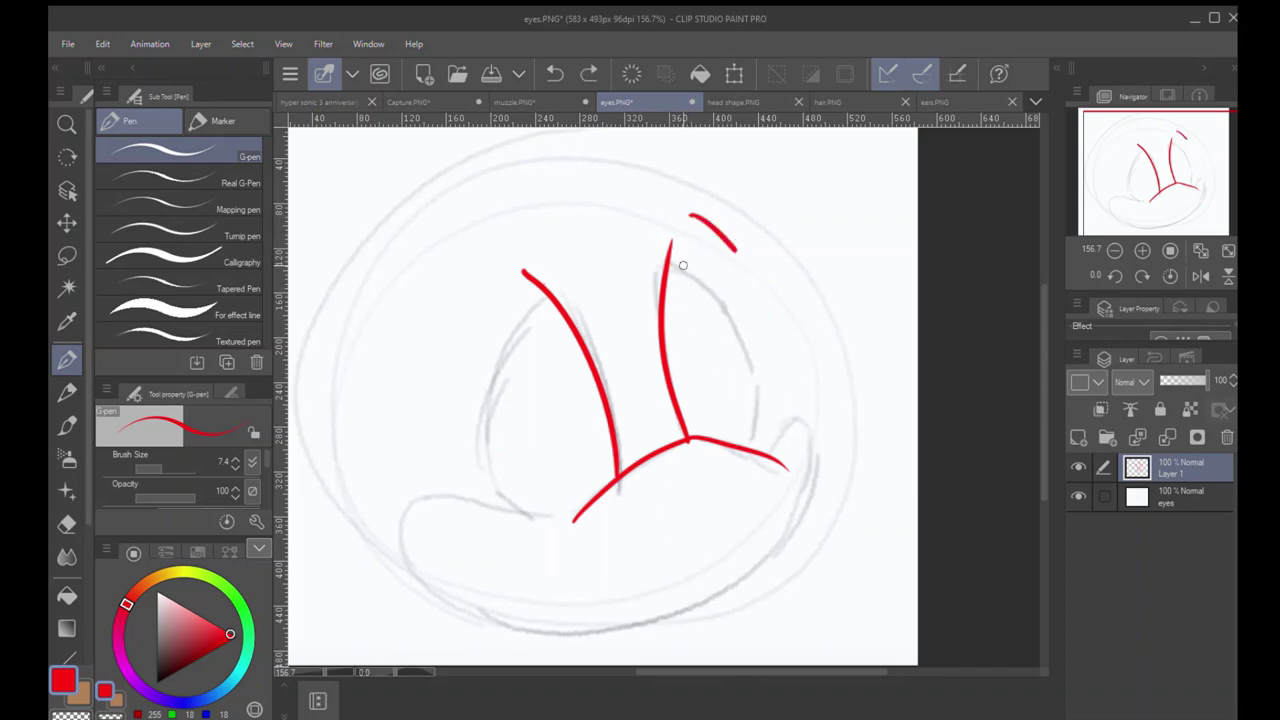
key(ctrl+z)
Step: Draw a tapered red spike up from the eye junction, discarding other strokes
drag(689, 436, 701, 194)
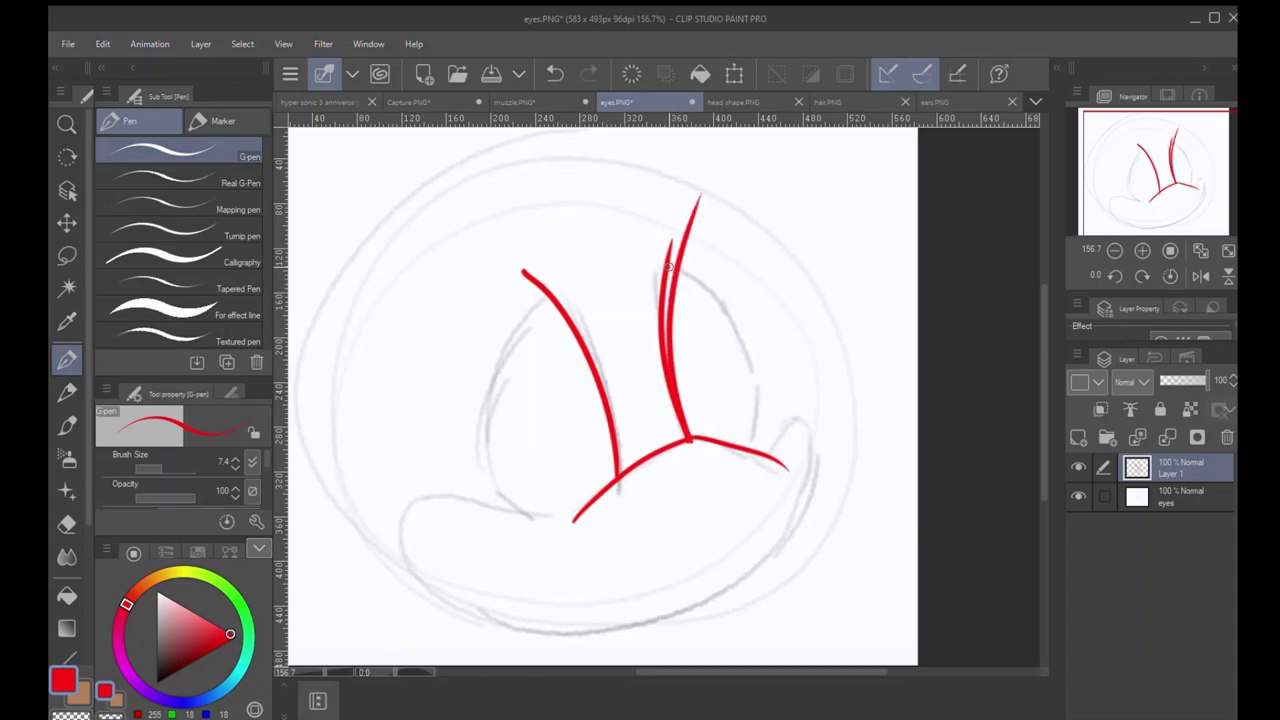
mouse_move(669, 267)
mouse_down()
mouse_move(736, 334)
mouse_move(718, 302)
mouse_move(758, 404)
mouse_up()
key(ctrl+z)
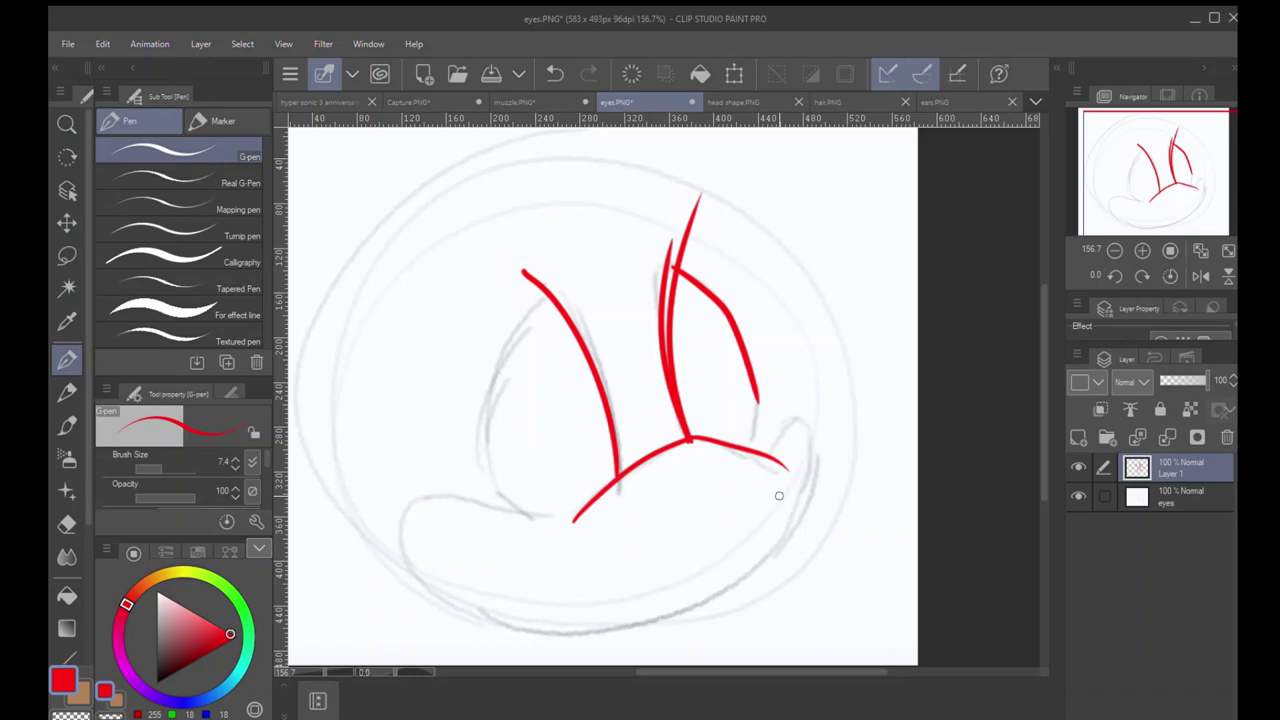
drag(690, 256, 669, 279)
key(ctrl+z)
Step: Draw a long red base line across the lower face through the junction
drag(472, 508, 670, 402)
key(ctrl+z)
drag(485, 496, 855, 432)
key(ctrl+z)
mouse_move(485, 506)
mouse_down()
mouse_move(533, 460)
mouse_move(621, 422)
mouse_move(722, 401)
mouse_move(815, 436)
mouse_up()
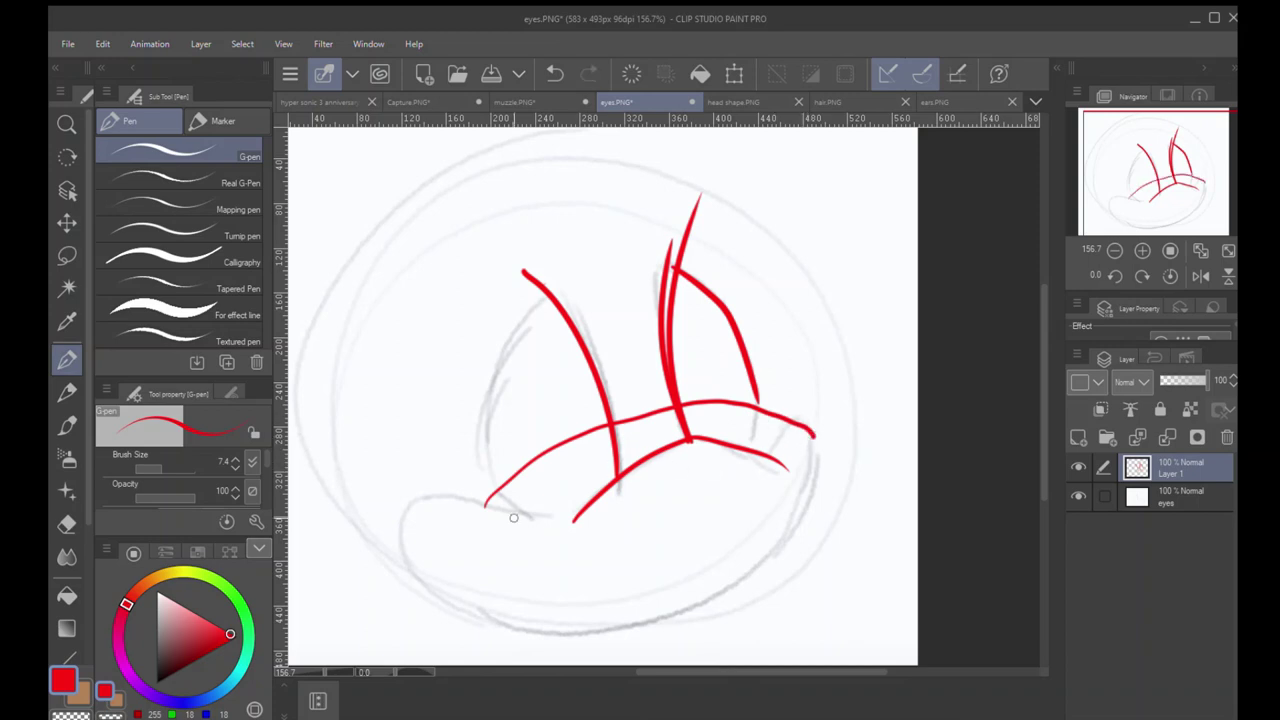
Step: Redraw the red arch up the left eye's outer side, undoing earlier trial strokes
key(ctrl+z)
drag(491, 500, 465, 505)
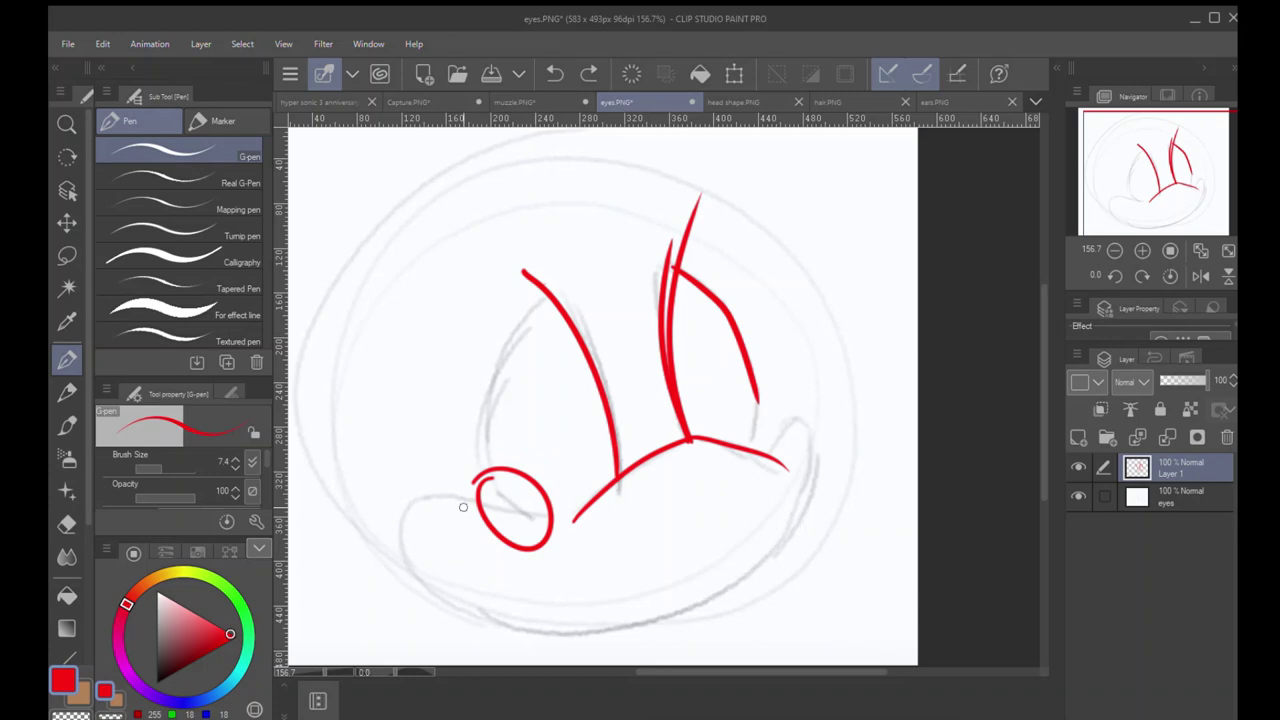
key(ctrl+z)
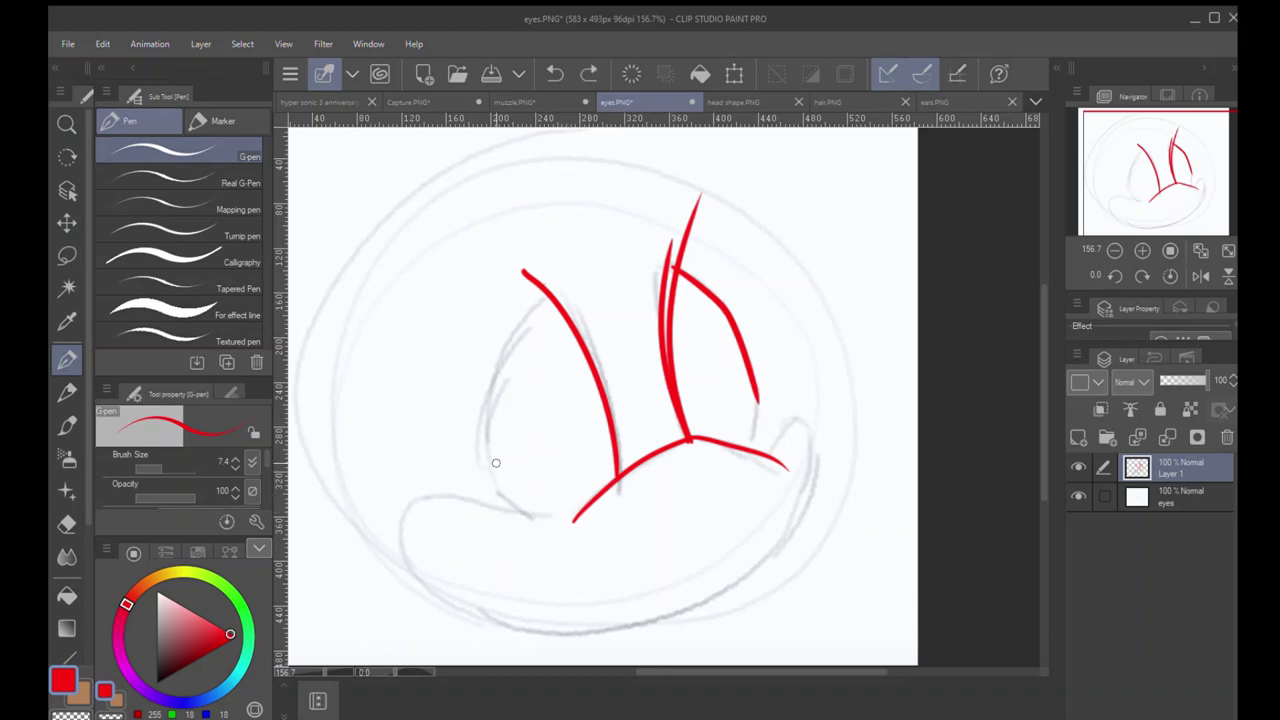
mouse_move(495, 462)
mouse_down()
mouse_move(484, 434)
mouse_move(582, 278)
mouse_up()
key(ctrl+z)
mouse_move(490, 476)
mouse_down()
mouse_move(488, 381)
mouse_move(572, 287)
mouse_up()
key(ctrl+z)
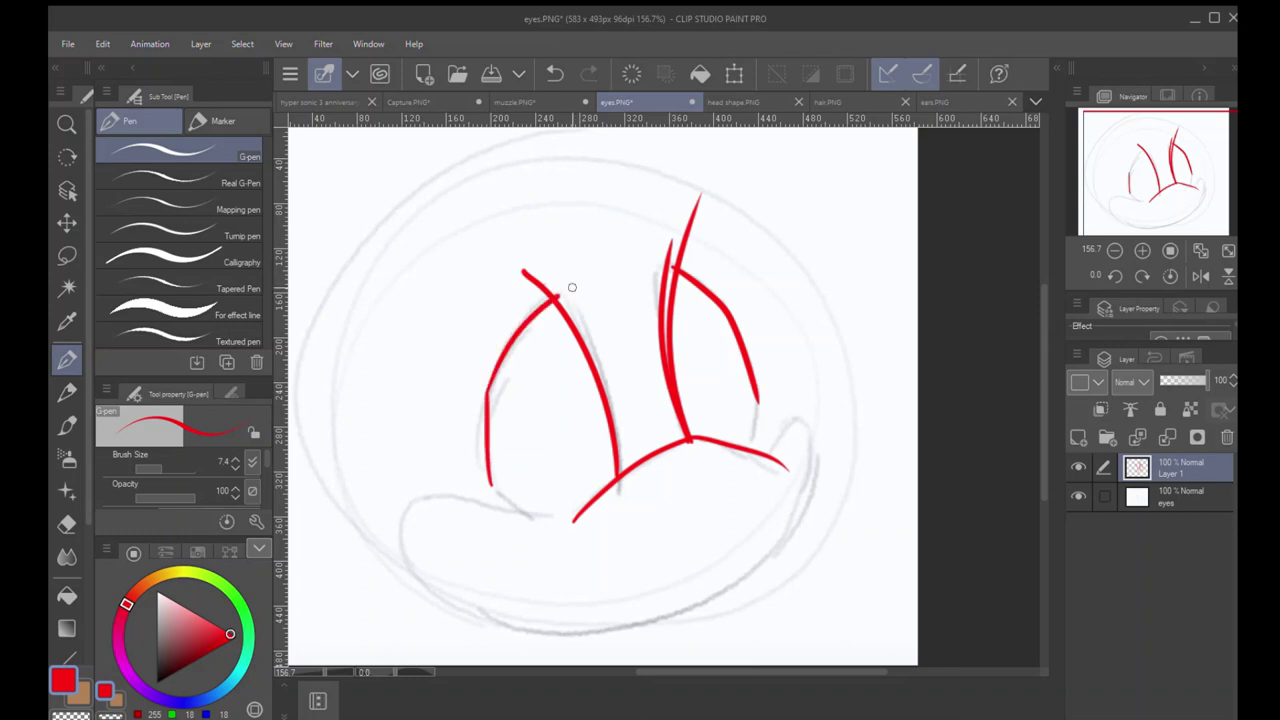
key(ctrl+z)
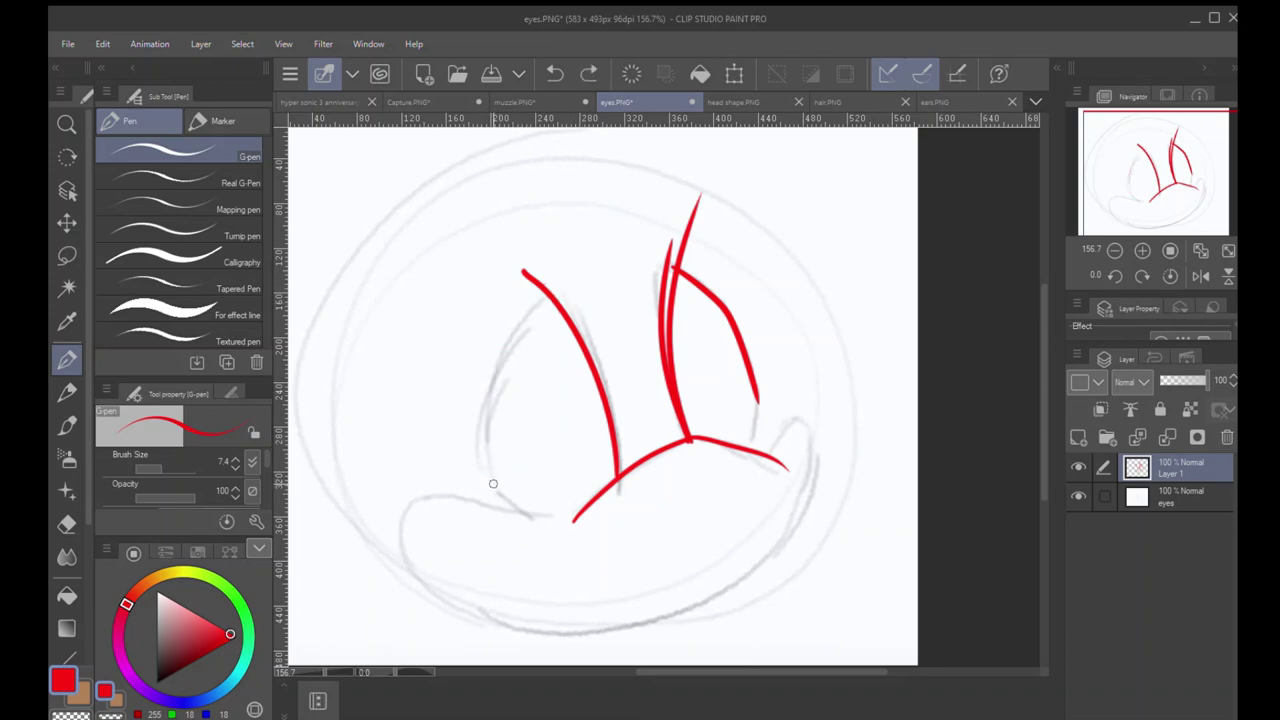
mouse_move(493, 484)
mouse_down()
mouse_move(479, 386)
mouse_move(570, 296)
mouse_up()
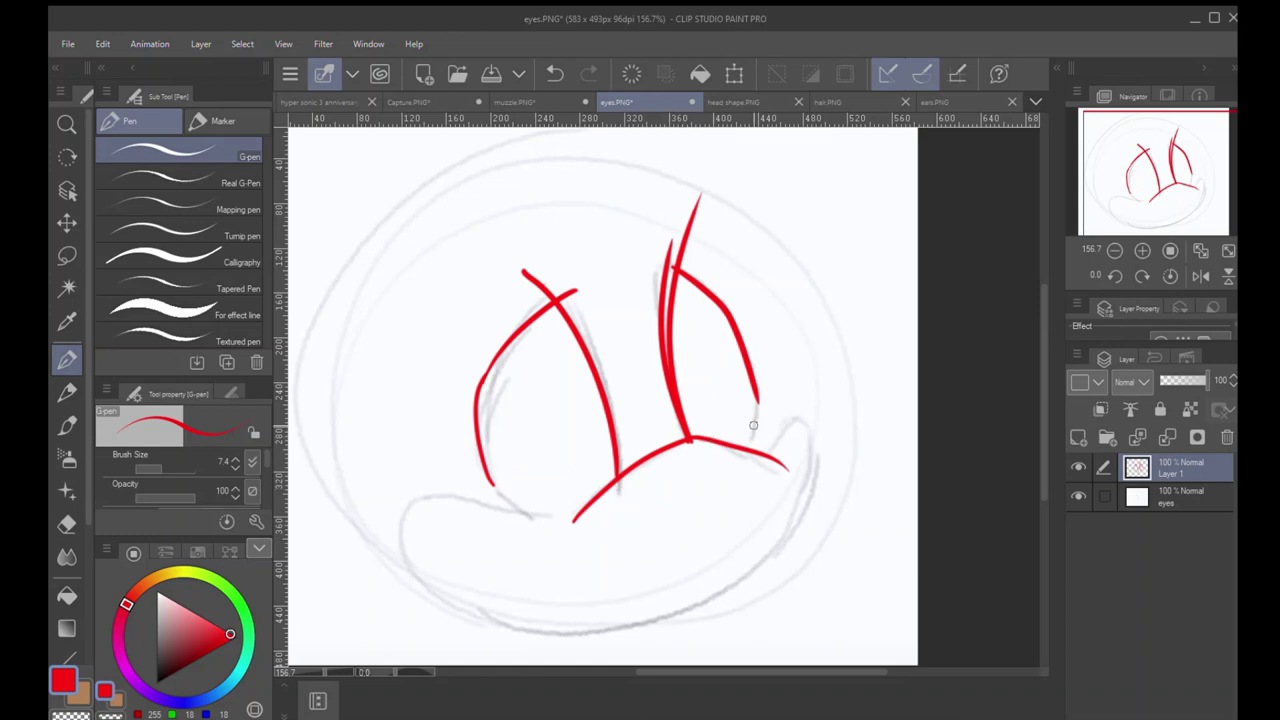
Step: Try base lines under the left eye, ending with a diagonal down-left from the right eye's base
drag(760, 413, 755, 448)
drag(498, 492, 556, 530)
key(ctrl+z)
drag(497, 491, 558, 527)
key(ctrl+z)
drag(760, 395, 755, 466)
key(ctrl+z)
drag(487, 483, 568, 528)
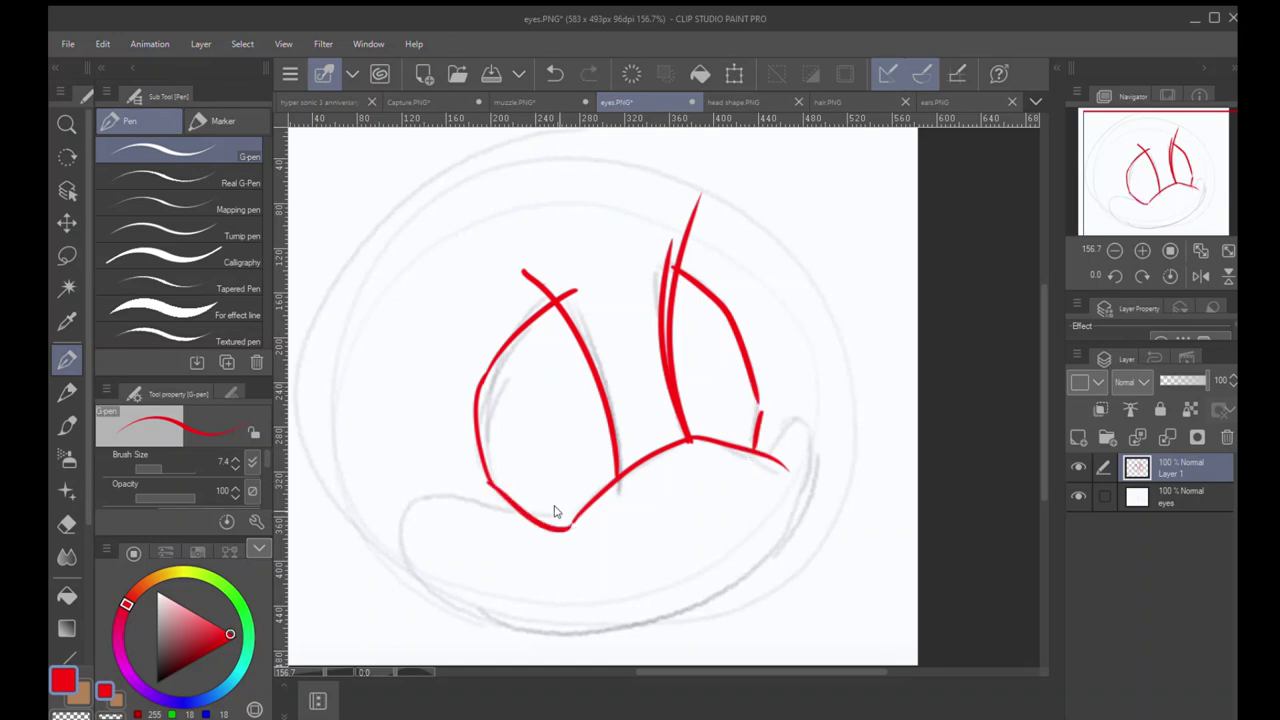
key(ctrl+z)
key(ctrl+z)
drag(505, 495, 548, 522)
key(ctrl+z)
drag(757, 410, 683, 520)
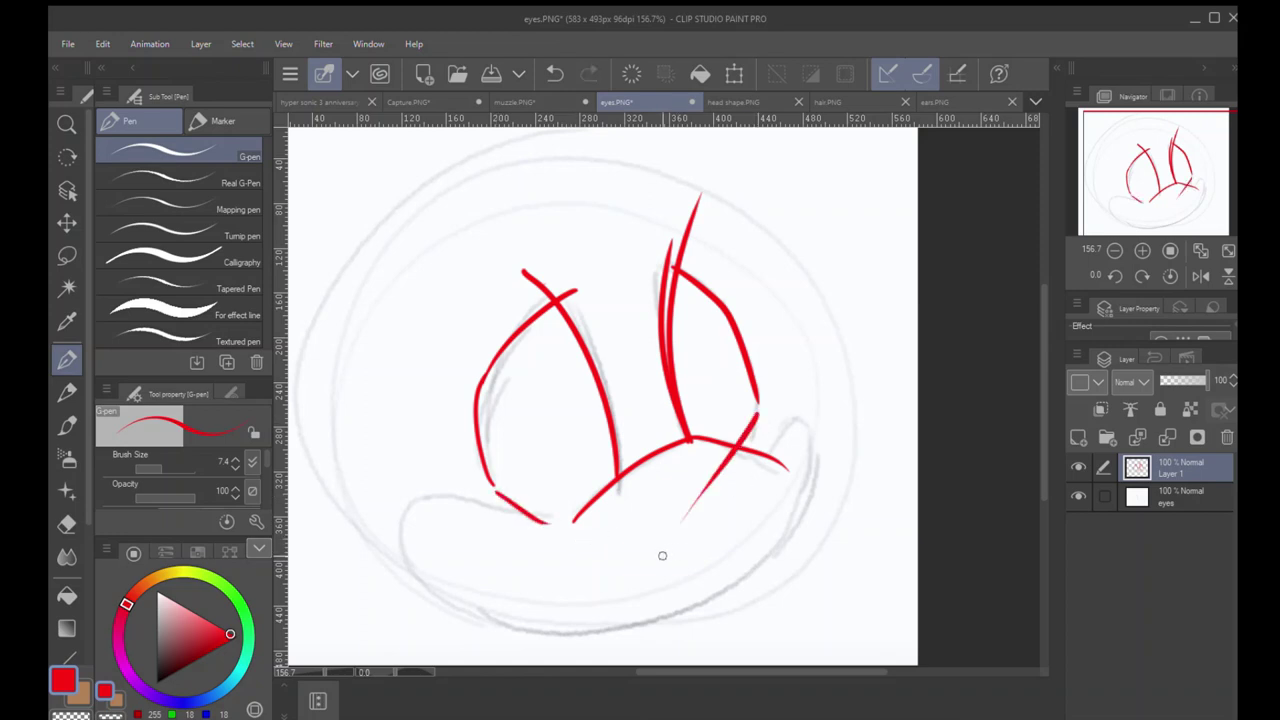
Step: Zoom out to see the whole eyes sketch and try strokes around the left eye
key(/)
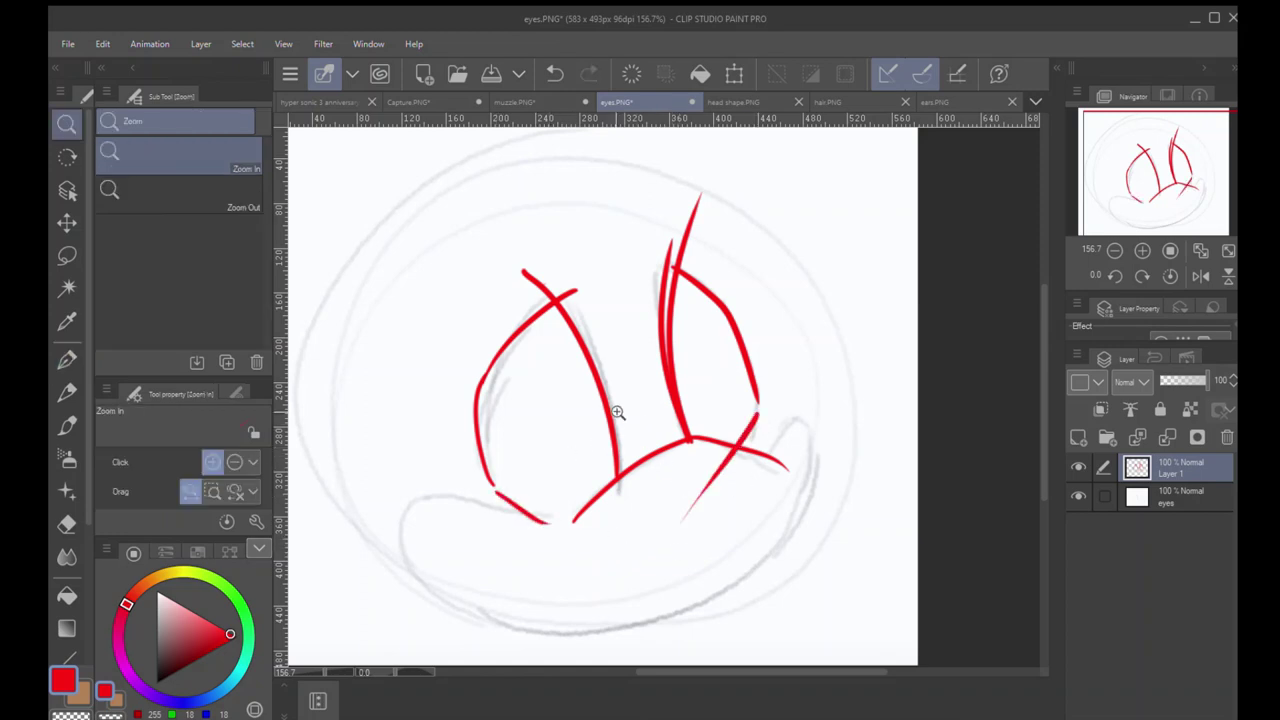
drag(614, 409, 589, 380)
key(p)
mouse_move(575, 335)
mouse_down()
mouse_move(530, 410)
mouse_move(560, 330)
mouse_move(555, 470)
mouse_move(548, 310)
mouse_up()
key(ctrl+z)
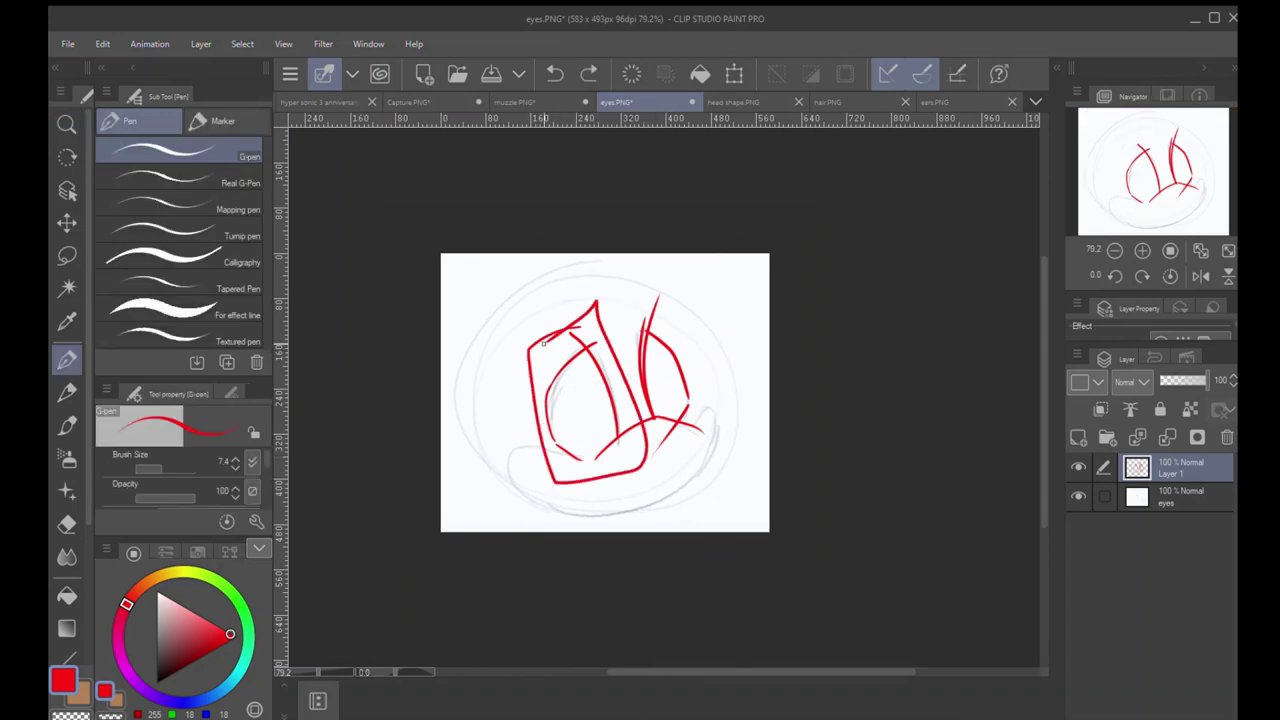
key(ctrl+z)
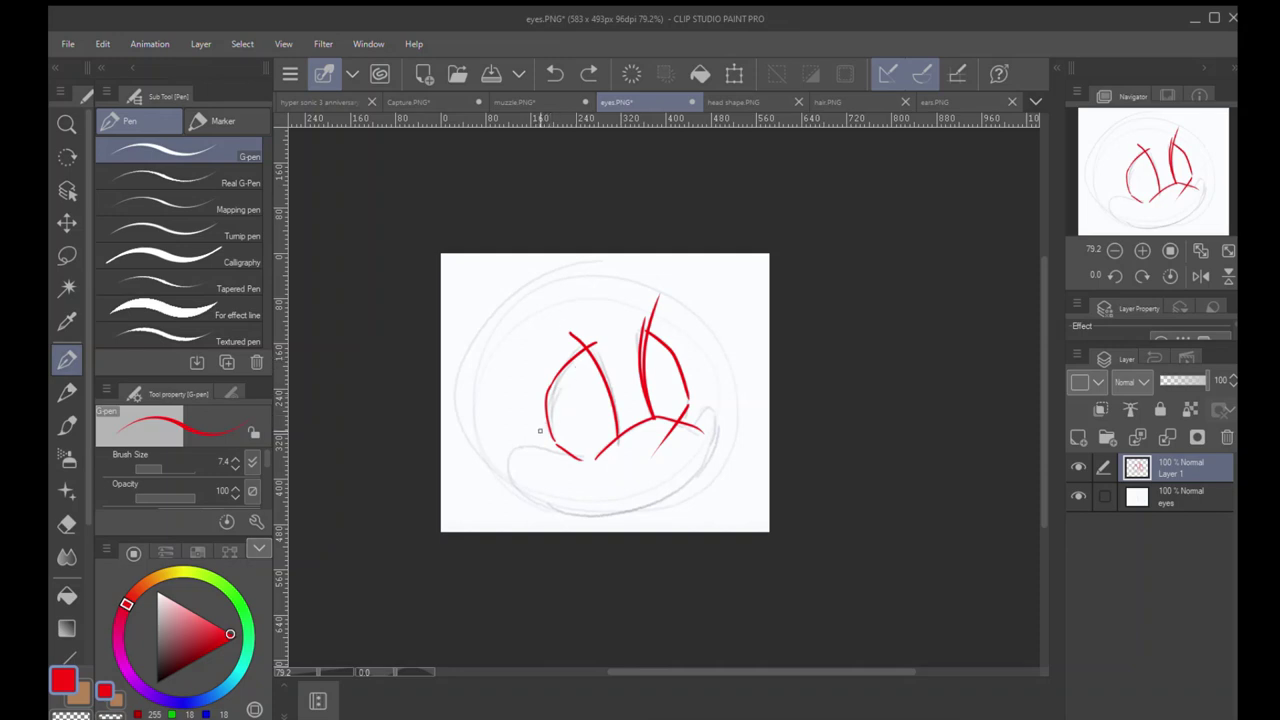
mouse_move(540, 431)
mouse_down()
mouse_move(532, 391)
mouse_move(590, 330)
mouse_up()
Step: Lasso both eyes and clear the red lines inside the selection, then deselect
key(ctrl+z)
key(m)
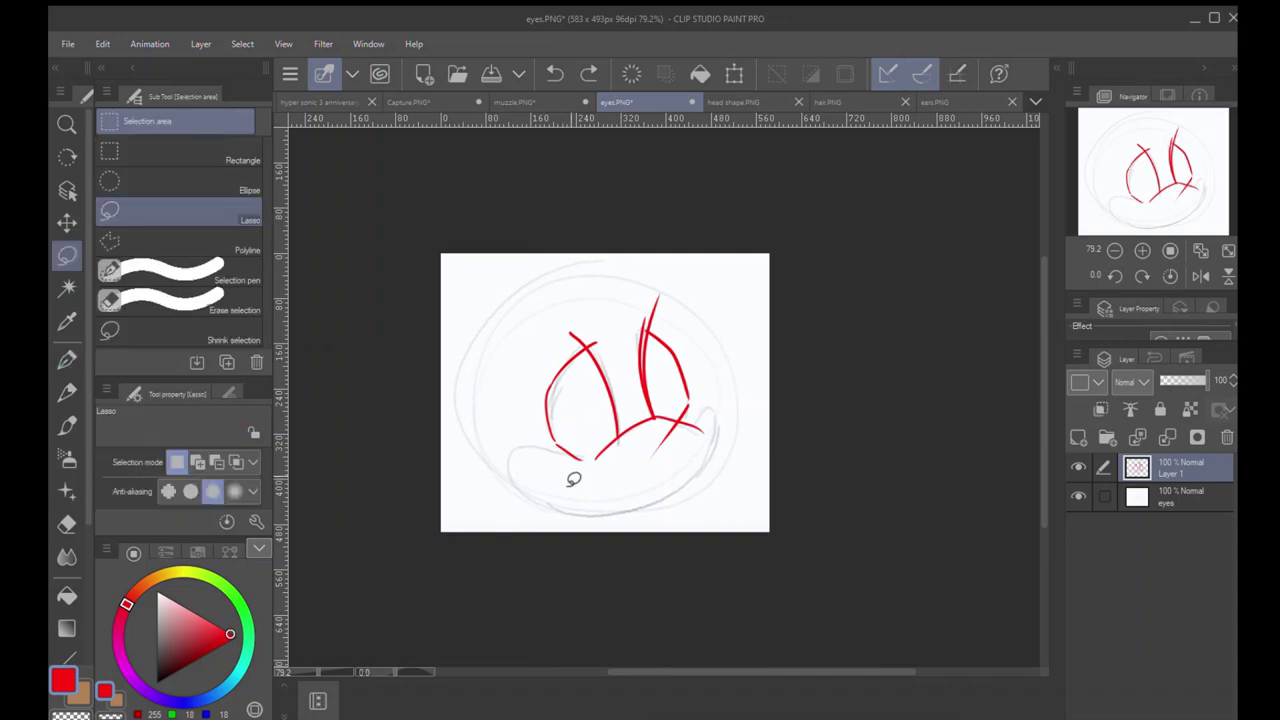
mouse_move(573, 479)
mouse_down()
mouse_move(739, 289)
mouse_move(633, 534)
mouse_up()
click(631, 564)
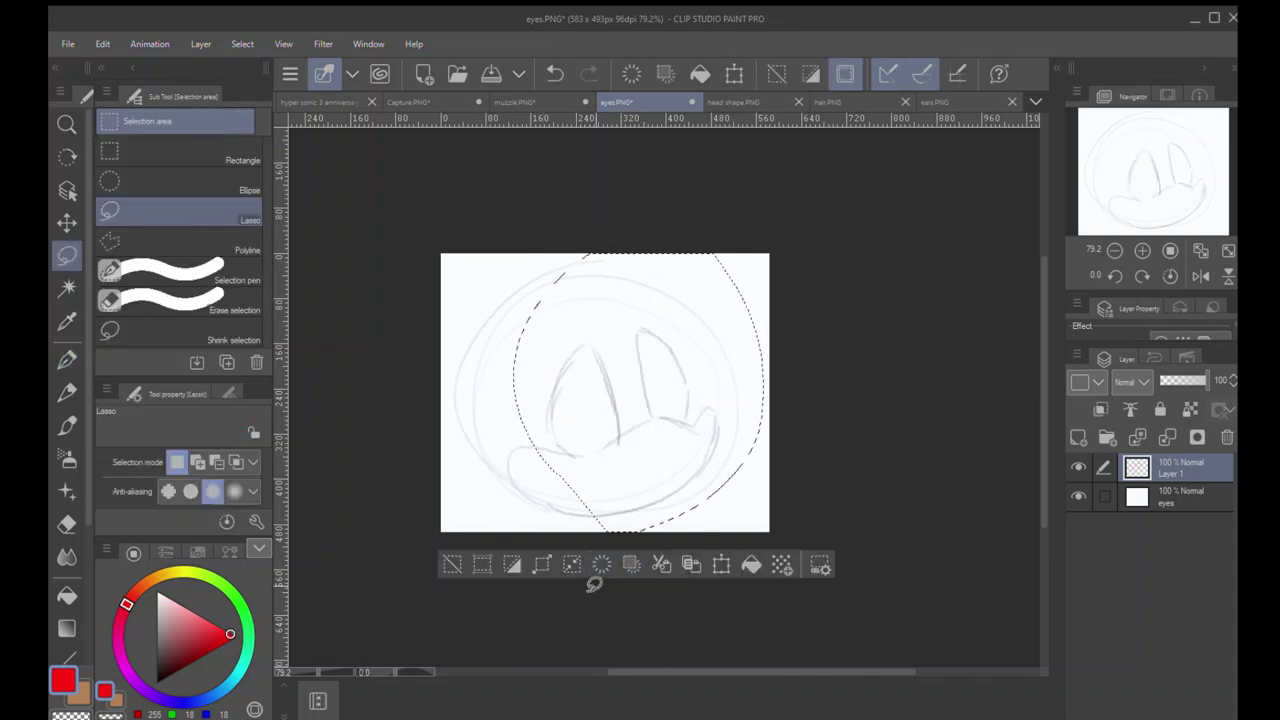
key(ctrl+d)
key(p)
Step: Redraw a shorter lower left-eye line and try ovals around the left eye
mouse_move(618, 446)
mouse_down()
mouse_move(568, 316)
mouse_move(562, 394)
mouse_move(583, 340)
mouse_move(551, 389)
mouse_move(552, 433)
mouse_move(620, 468)
mouse_up()
key(ctrl+z)
drag(552, 440, 596, 473)
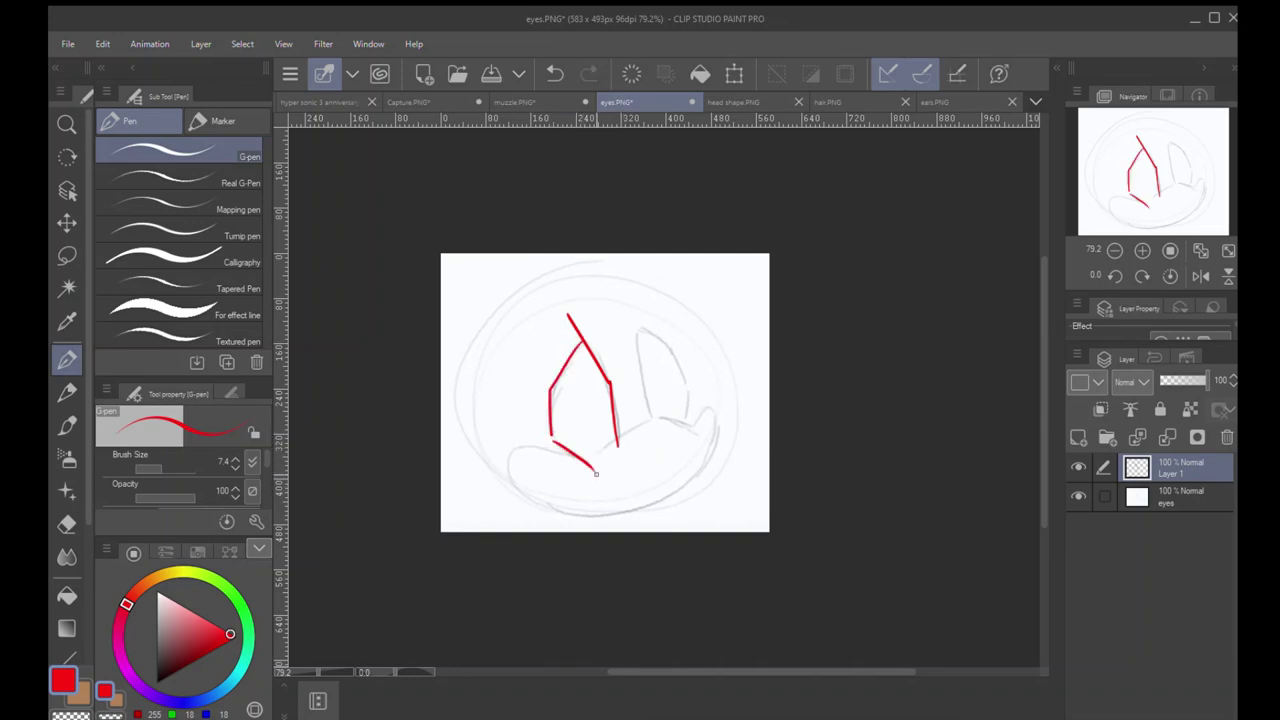
drag(611, 291, 521, 312)
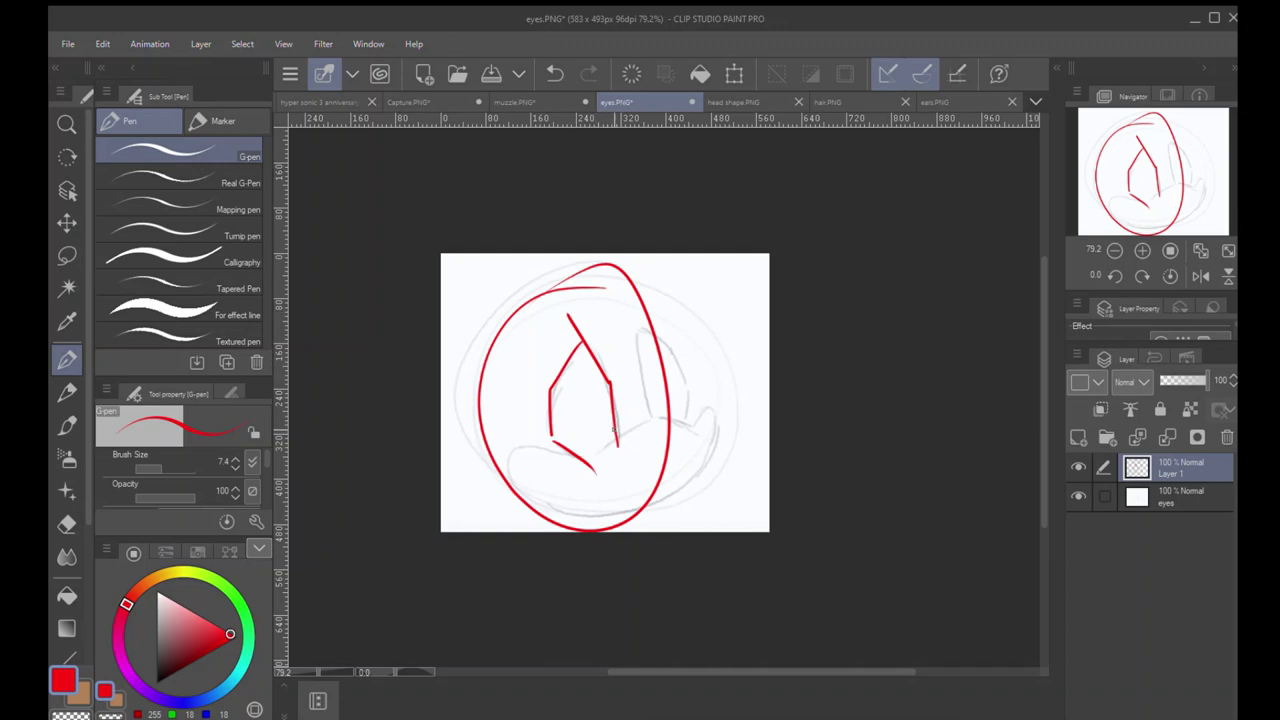
key(ctrl+z)
mouse_move(598, 306)
mouse_down()
mouse_move(522, 364)
mouse_move(610, 318)
mouse_up()
Step: Zoom in on the left eye, try and undo a large oval, then zoom back out
key(ctrl+z)
drag(569, 407, 603, 391)
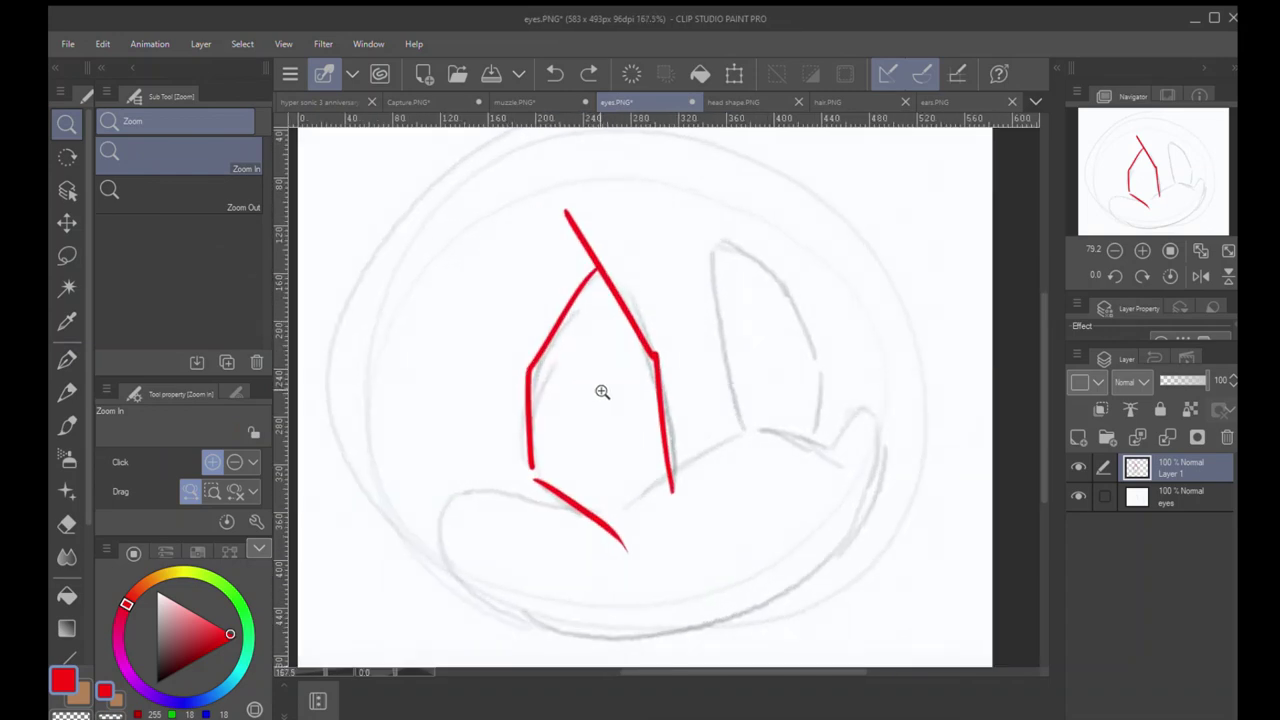
key(p)
mouse_move(625, 205)
mouse_down()
mouse_move(689, 189)
mouse_move(548, 180)
mouse_up()
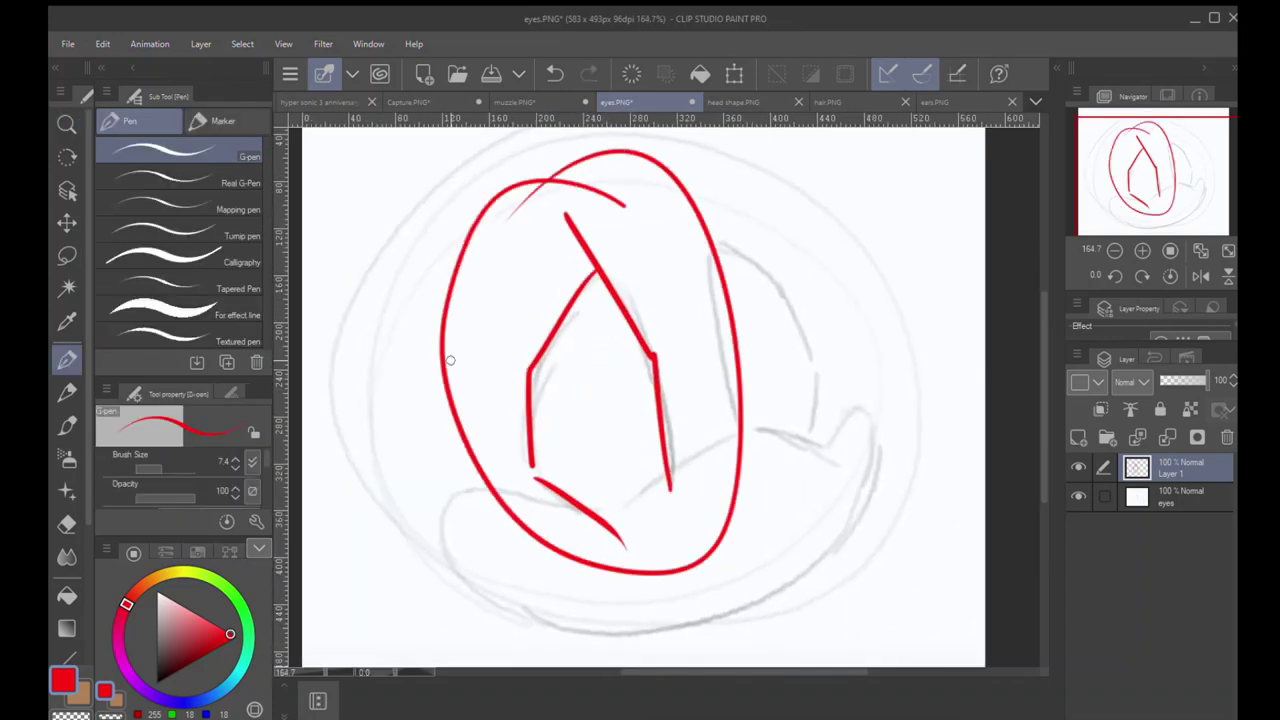
key(ctrl+z)
key(ctrl+z)
key(ctrl+z)
key(ctrl+z)
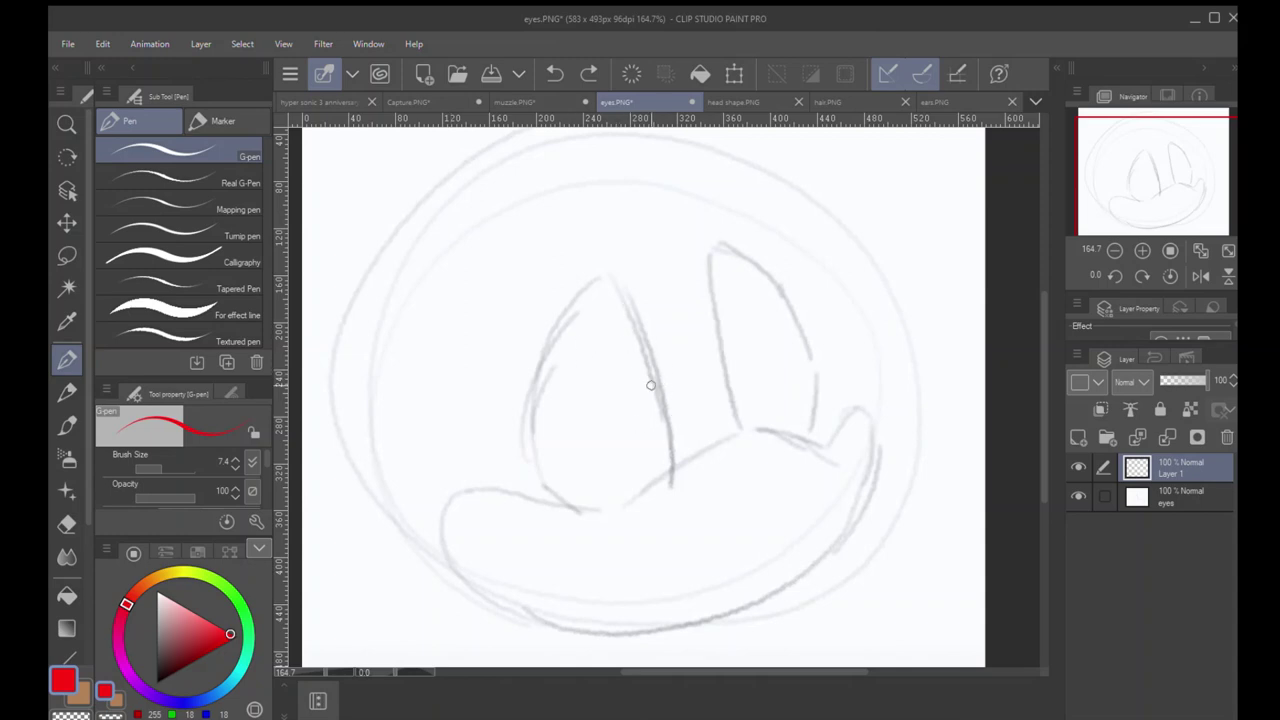
key(/)
alt+click(607, 396)
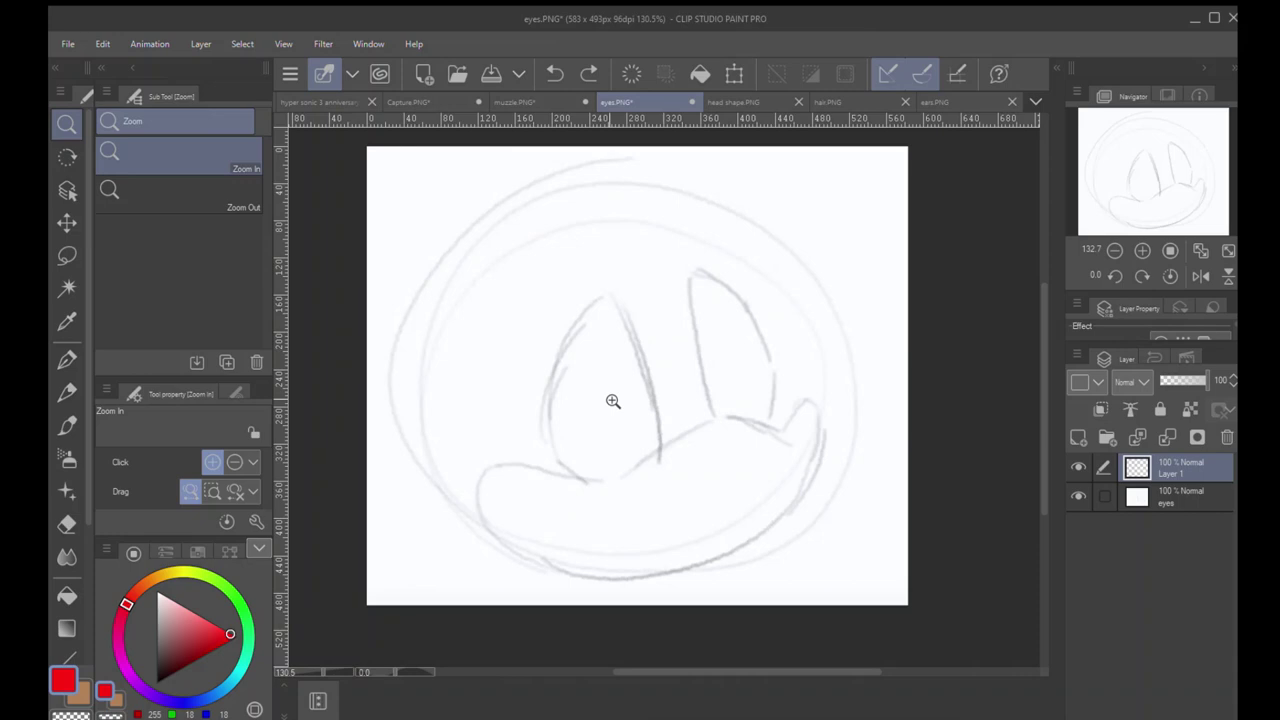
key(p)
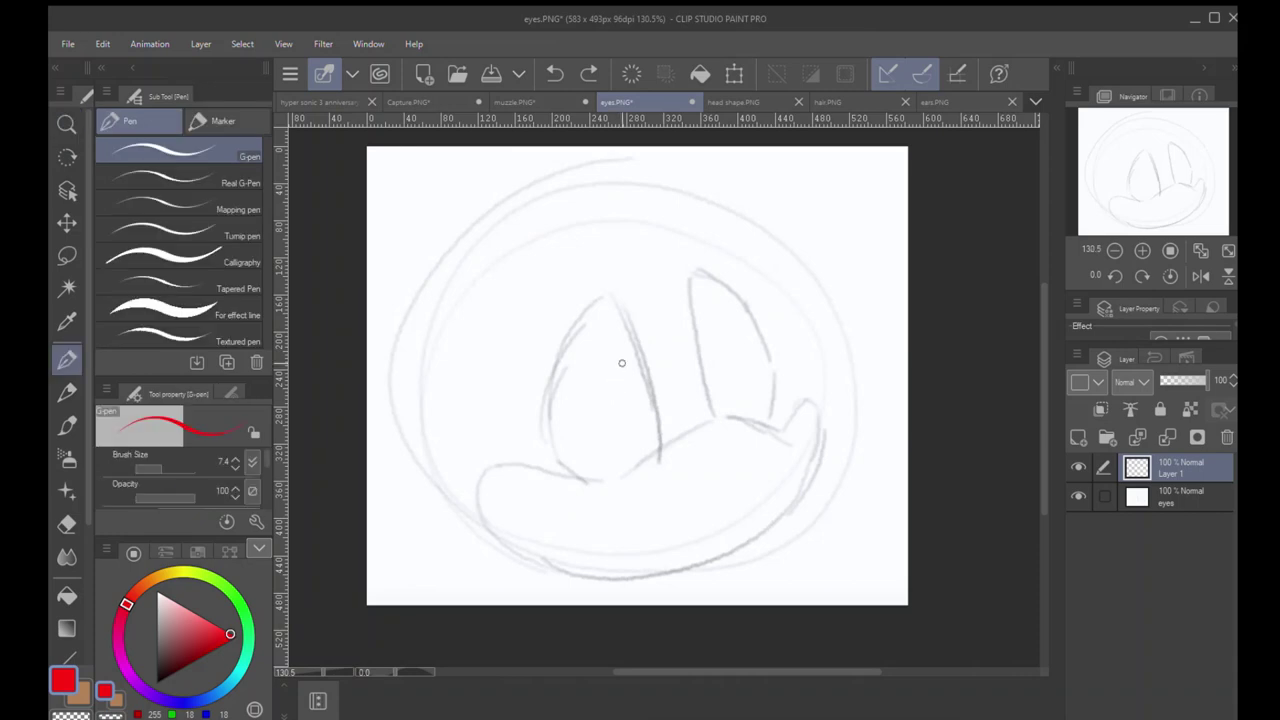
Step: Bring up head shape.PNG, zoom in, and trace a test red arc over the head's top
click(743, 103)
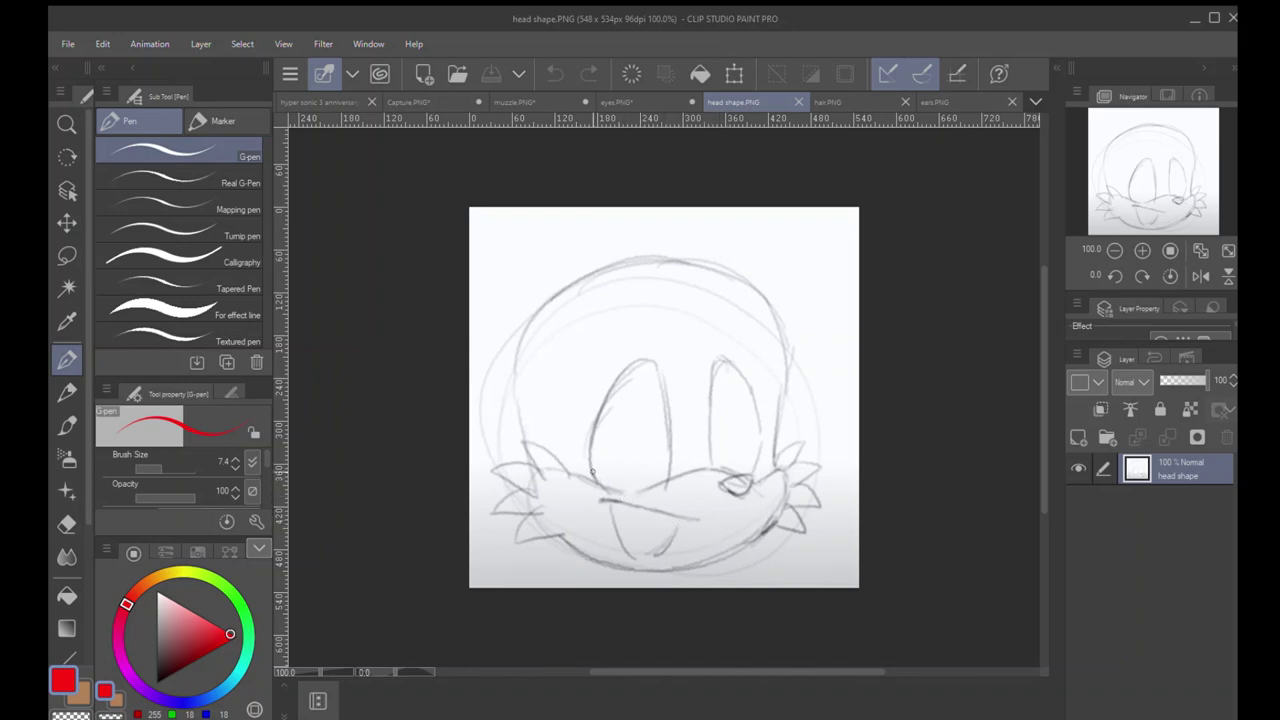
drag(596, 517, 555, 485)
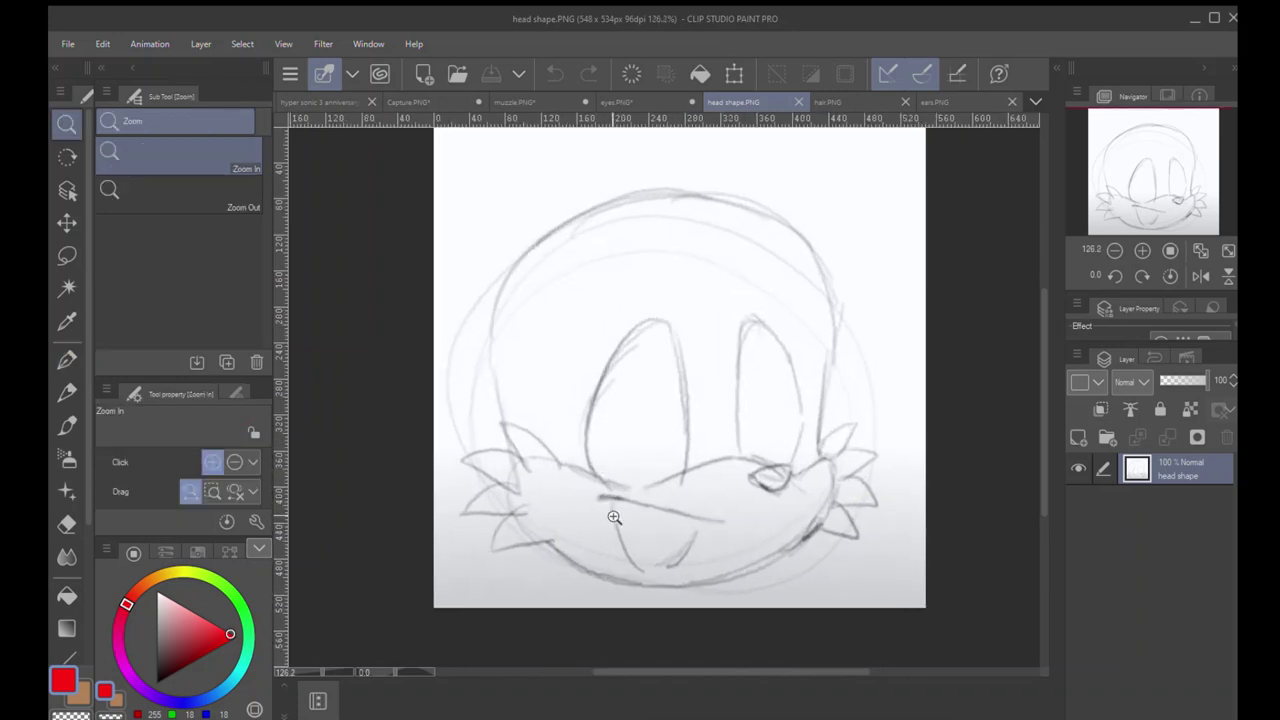
click(518, 451)
mouse_move(816, 458)
mouse_down()
mouse_move(808, 261)
mouse_move(562, 216)
mouse_move(640, 200)
mouse_move(592, 209)
mouse_move(525, 495)
mouse_up()
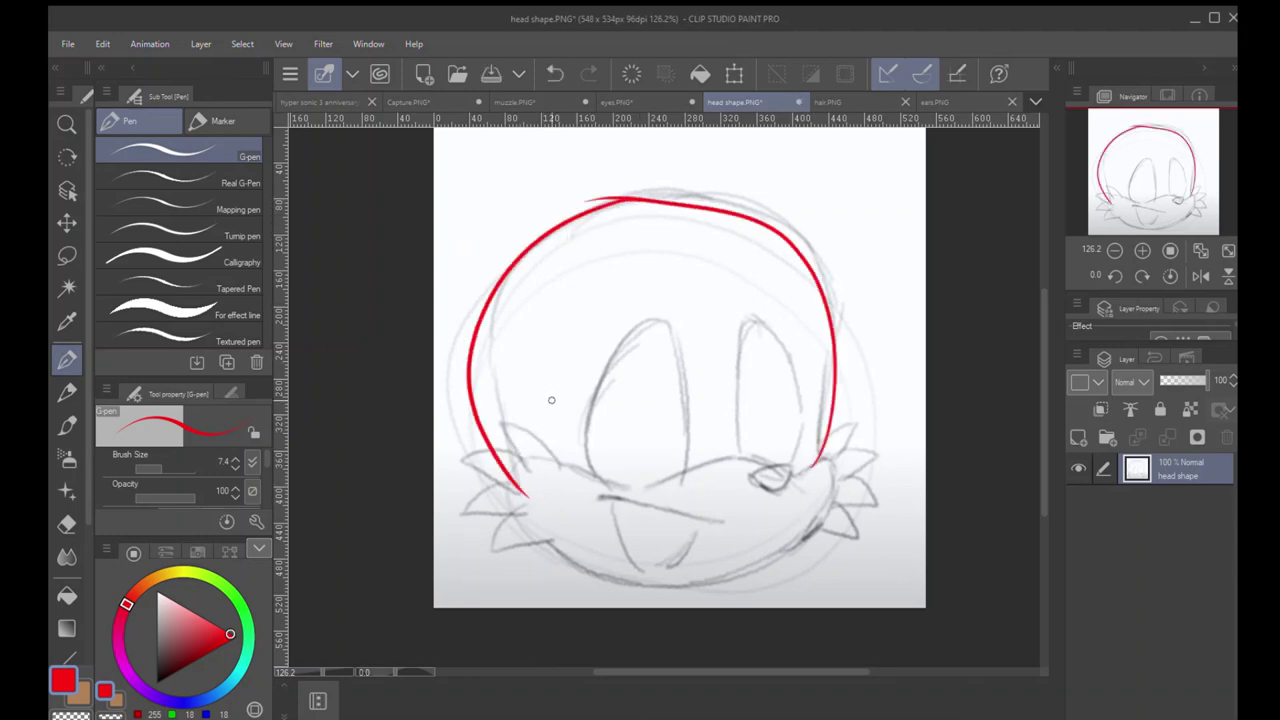
scroll(743, 277, up, 2)
Step: Sketch red lines along the head's left side, then undo all the red strokes
drag(820, 338, 650, 168)
drag(465, 172, 495, 164)
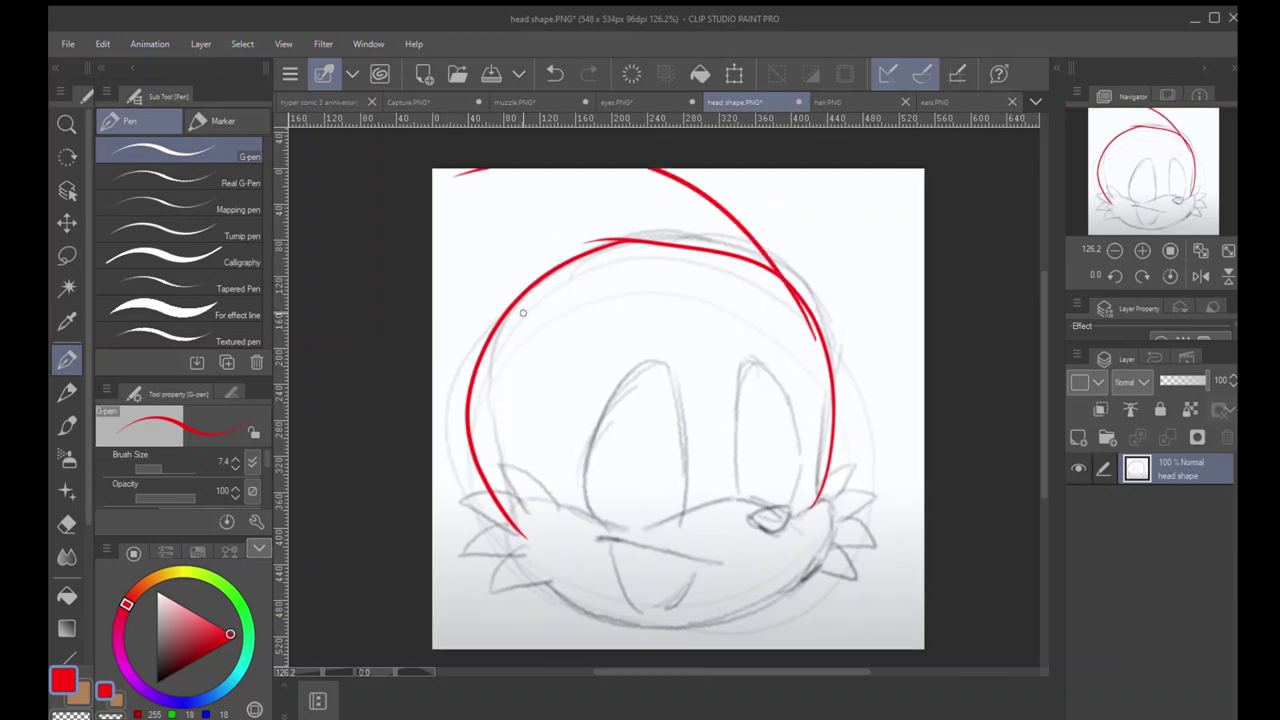
drag(490, 332, 428, 215)
drag(425, 326, 500, 330)
mouse_move(478, 456)
mouse_down()
mouse_move(432, 488)
mouse_move(417, 519)
mouse_up()
key(ctrl+z)
key(ctrl+z)
key(ctrl+z)
key(ctrl+z)
key(ctrl+z)
key(ctrl+z)
key(ctrl+z)
key(ctrl+z)
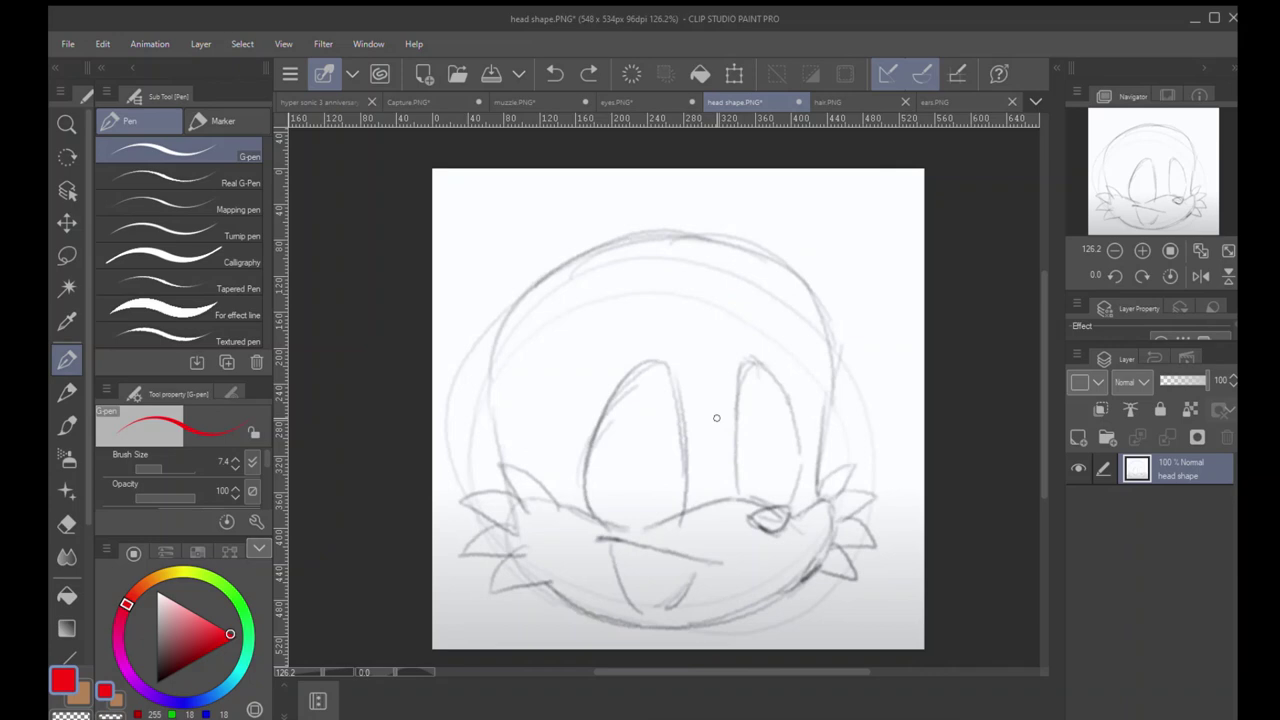
Step: Try red lines up the head's left side and right edge, undoing several attempts
drag(573, 460, 568, 420)
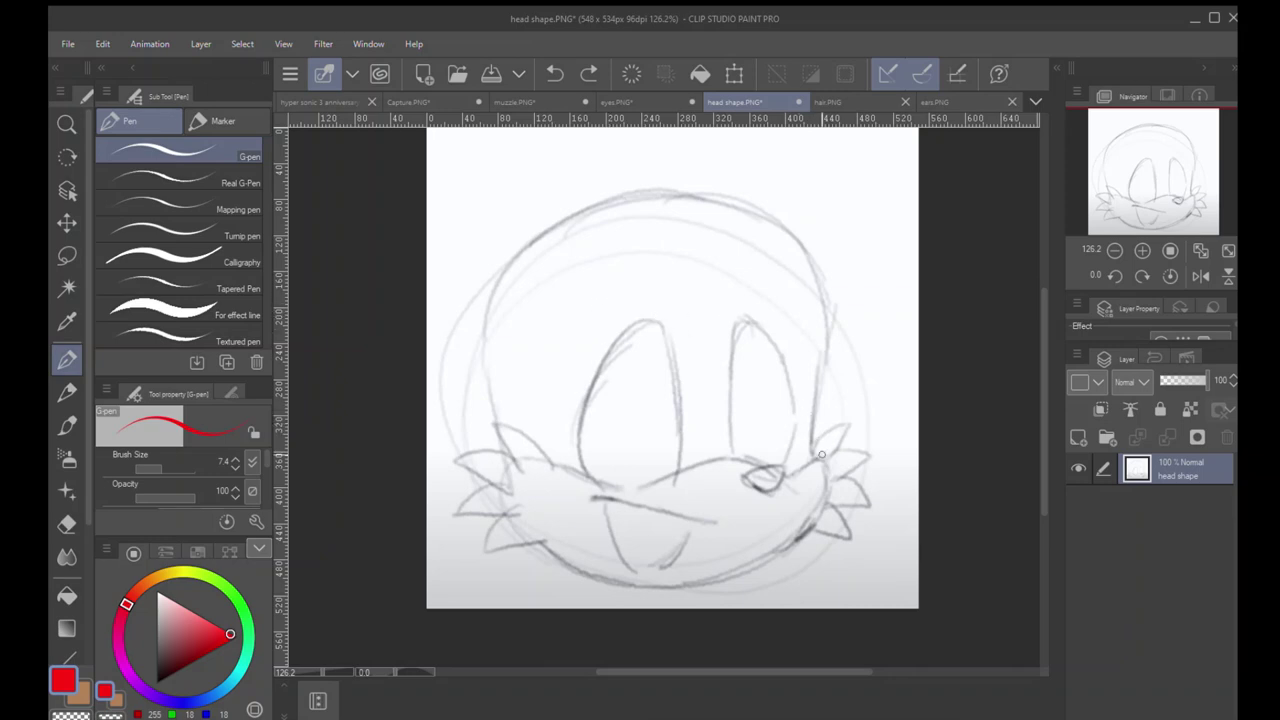
mouse_move(818, 514)
mouse_down()
mouse_move(821, 524)
mouse_move(510, 284)
mouse_move(568, 564)
mouse_up()
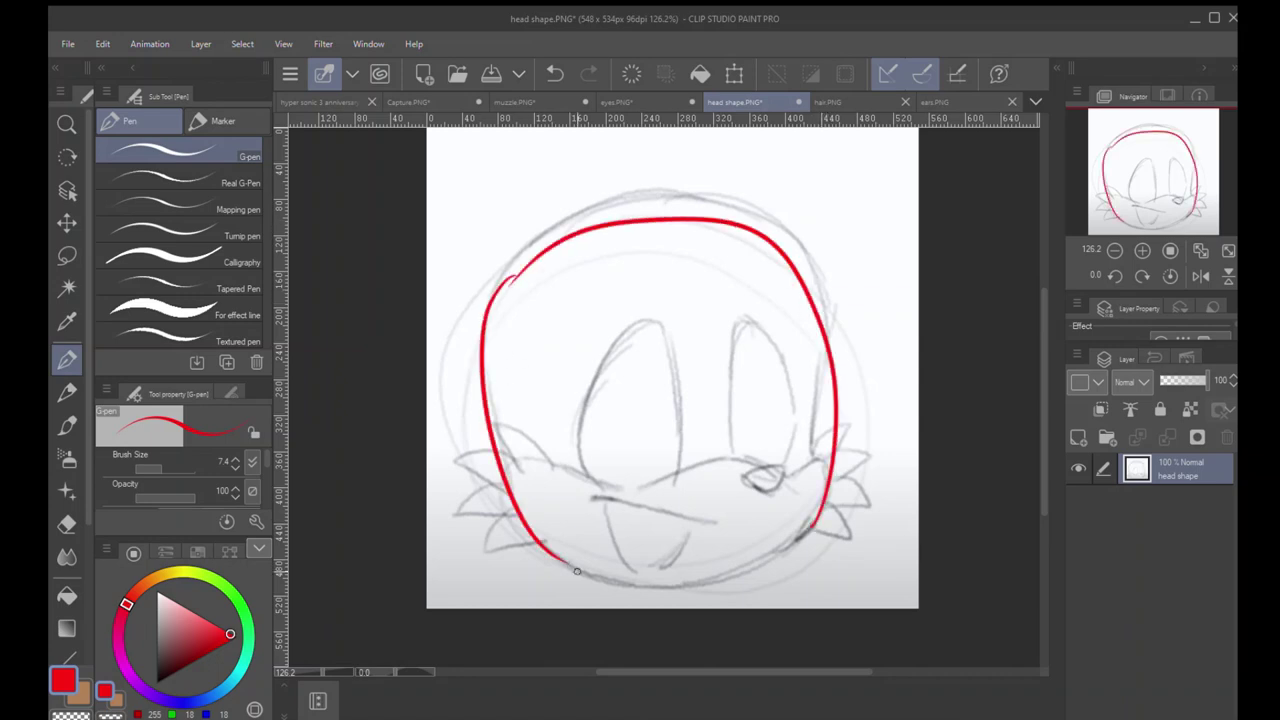
key(ctrl+z)
key(ctrl+z)
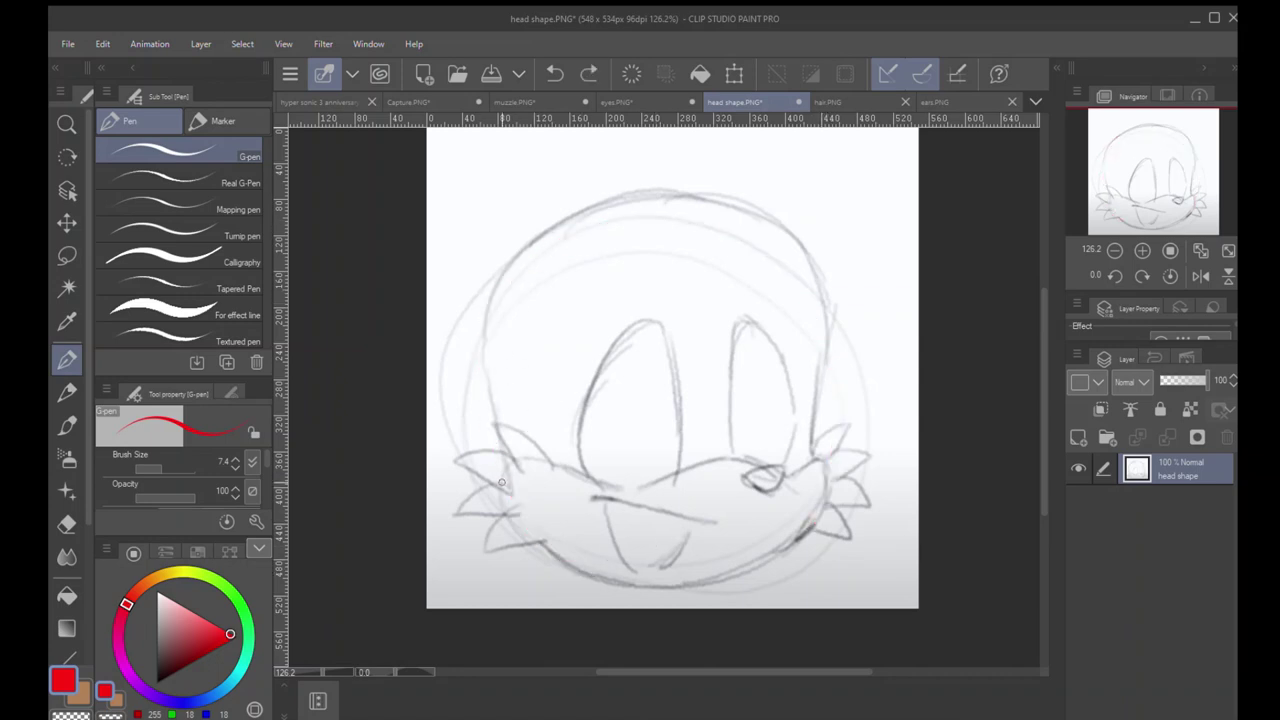
drag(501, 483, 477, 333)
key(ctrl+z)
drag(810, 472, 824, 328)
key(ctrl+z)
drag(501, 467, 490, 413)
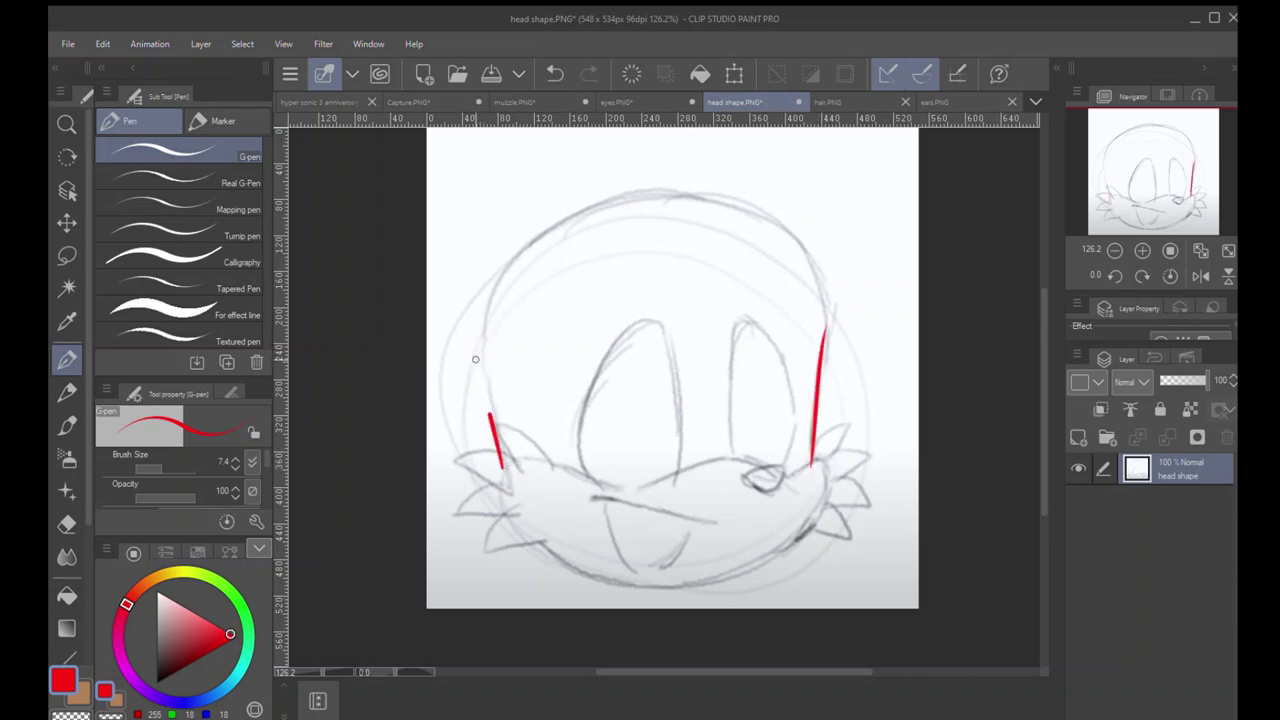
drag(464, 333, 490, 413)
drag(471, 365, 862, 400)
Step: Redraw the top arc and try several strokes along the head's right side
key(ctrl+z)
mouse_move(477, 370)
mouse_down()
mouse_move(505, 272)
mouse_move(862, 350)
mouse_up()
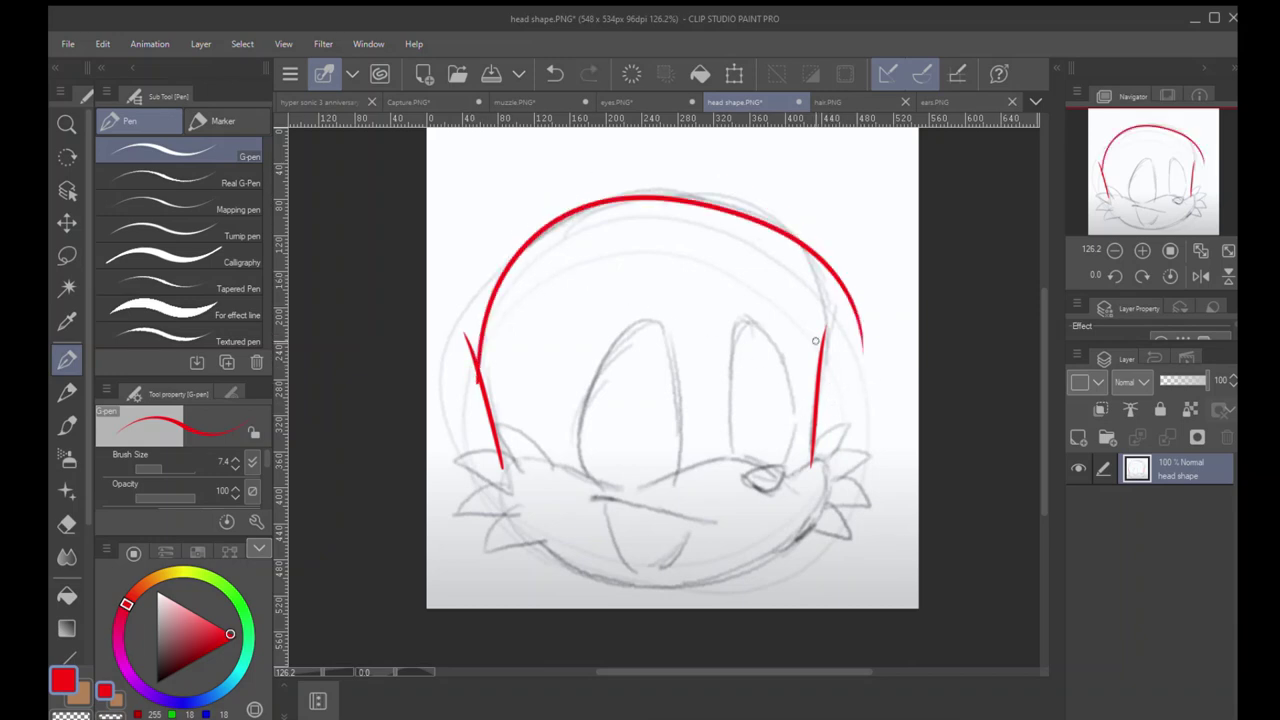
drag(838, 255, 806, 430)
key(ctrl+z)
key(ctrl+z)
key(ctrl+y)
mouse_move(790, 214)
mouse_down()
mouse_move(812, 248)
mouse_move(820, 435)
mouse_up()
key(ctrl+z)
drag(776, 128, 826, 348)
key(ctrl+z)
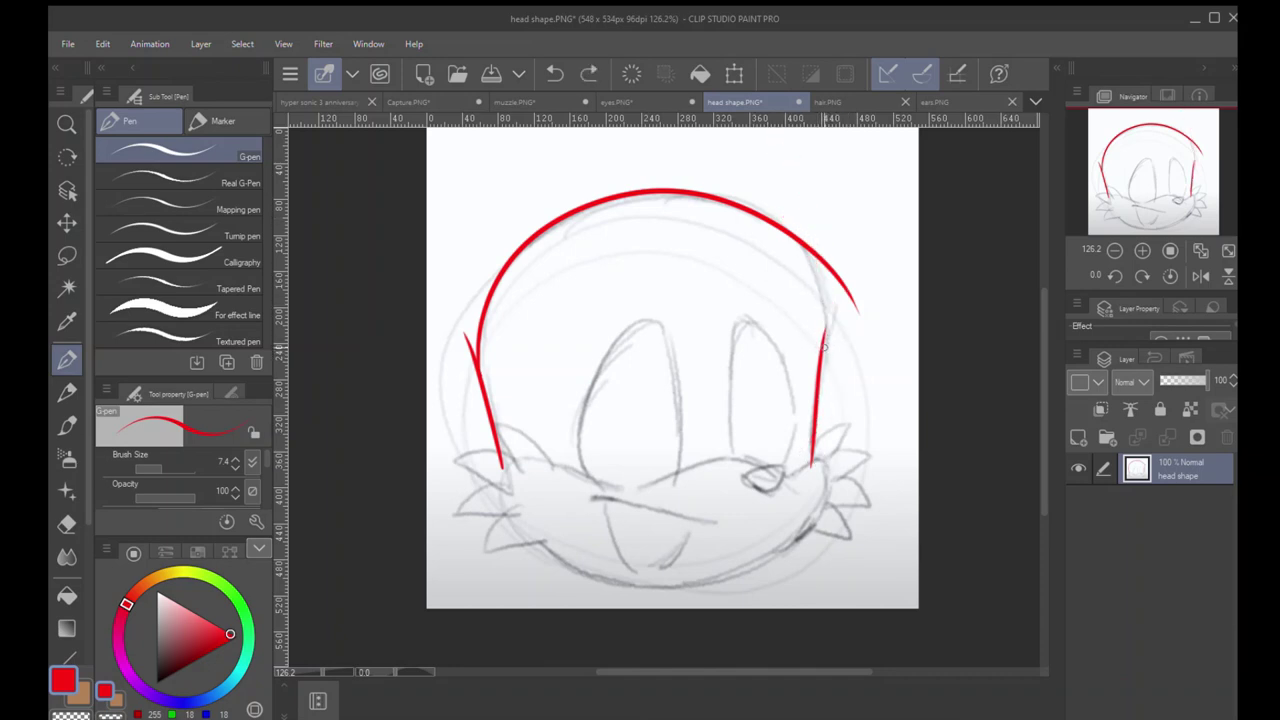
drag(758, 195, 826, 350)
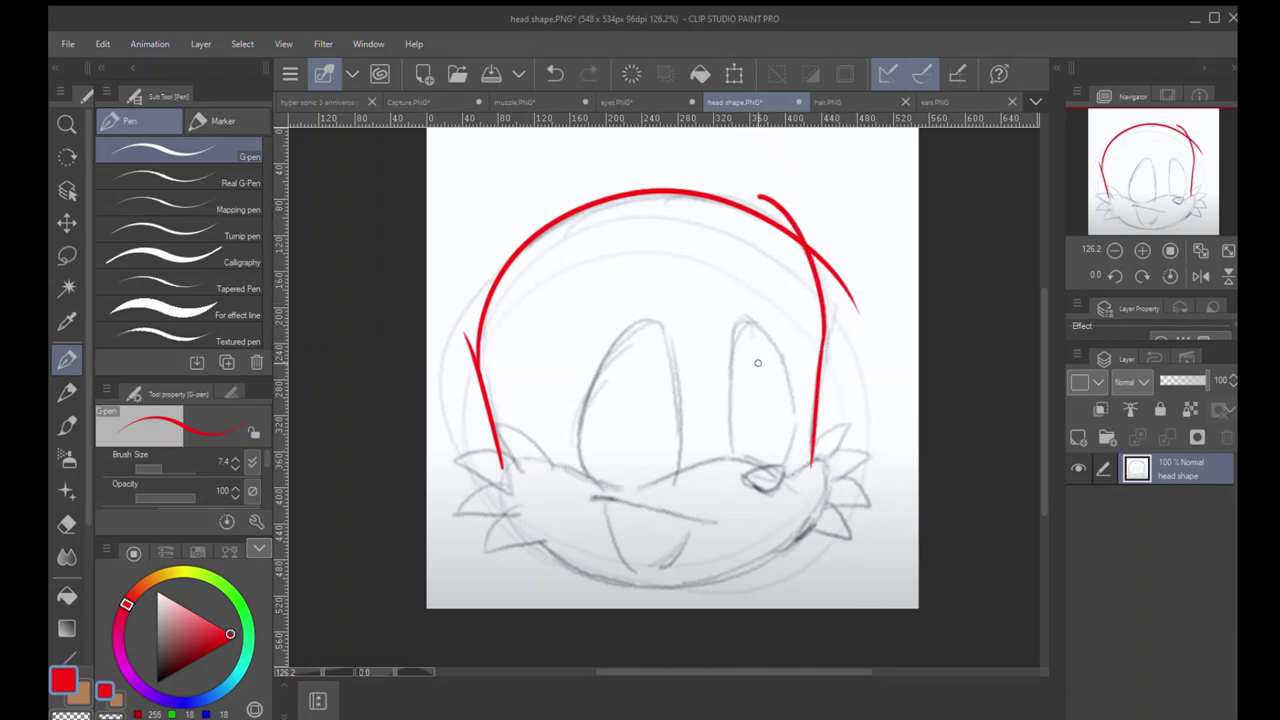
key(ctrl+z)
key(ctrl+z)
key(ctrl+z)
key(ctrl+z)
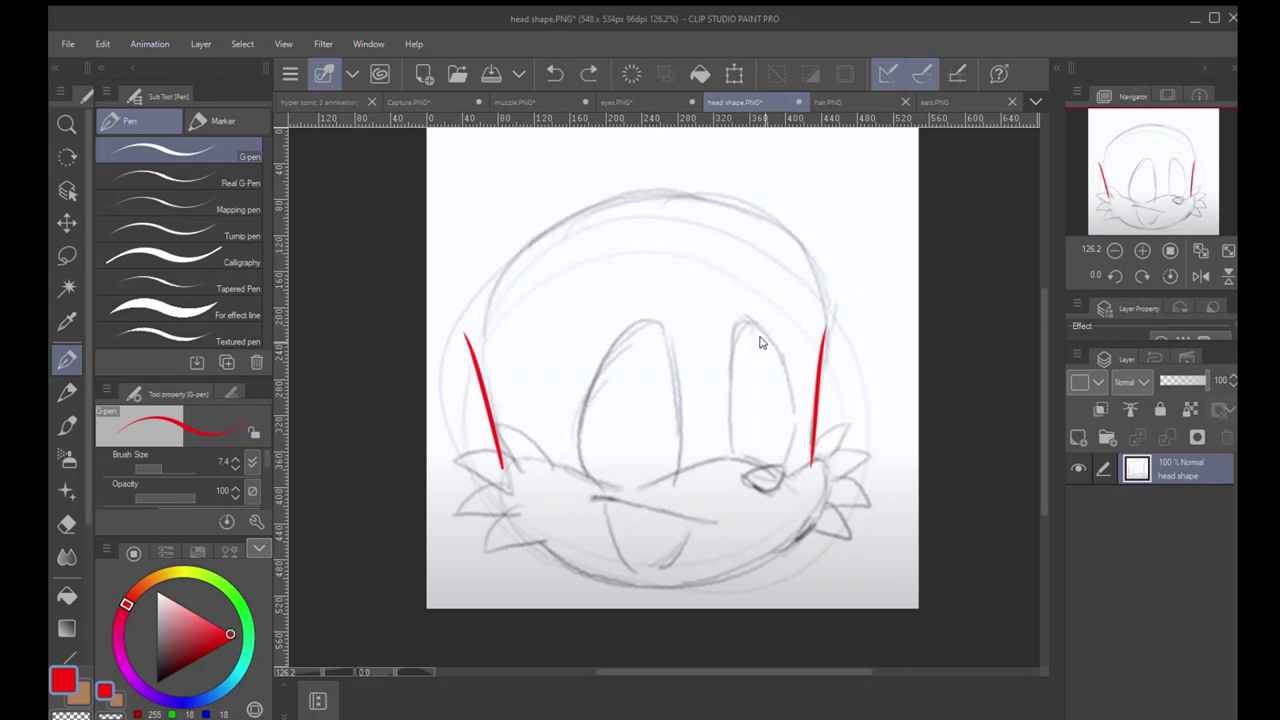
Step: Draw long red cheek lines on both sides, curved arrows, and an arc over the head's top
mouse_move(816, 468)
mouse_down()
mouse_move(432, 450)
mouse_move(452, 515)
mouse_up()
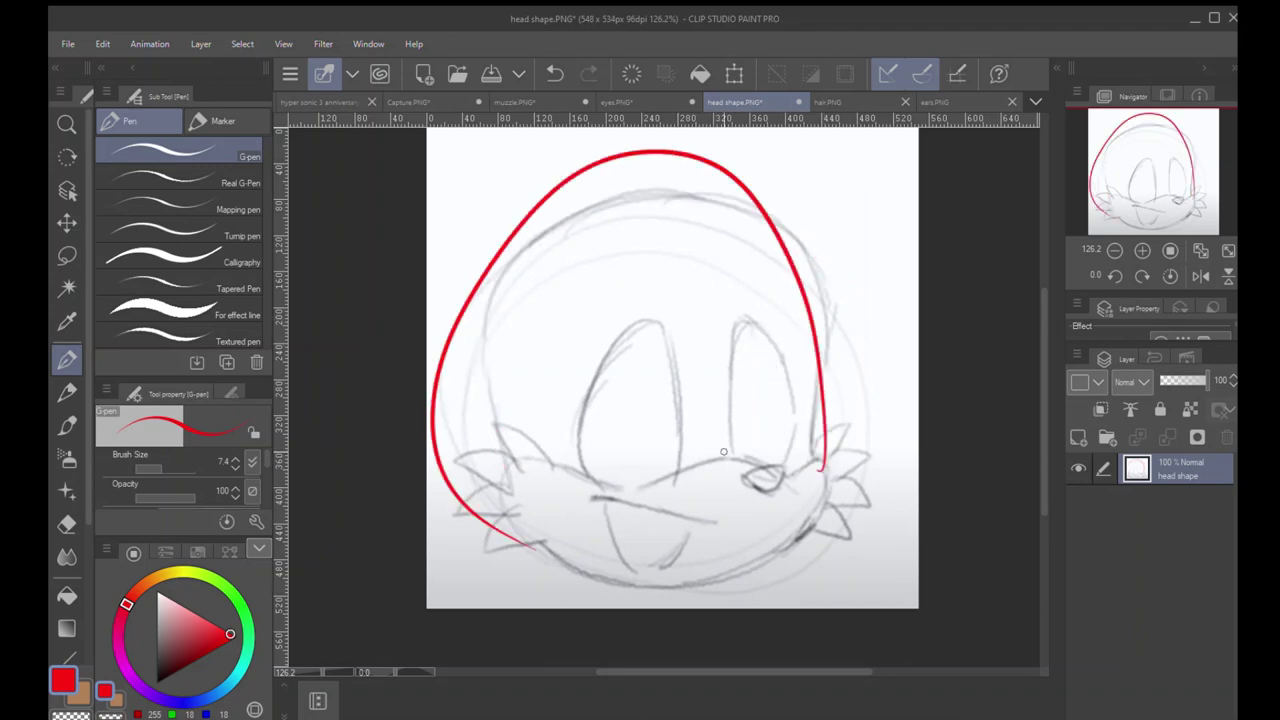
key(ctrl+z)
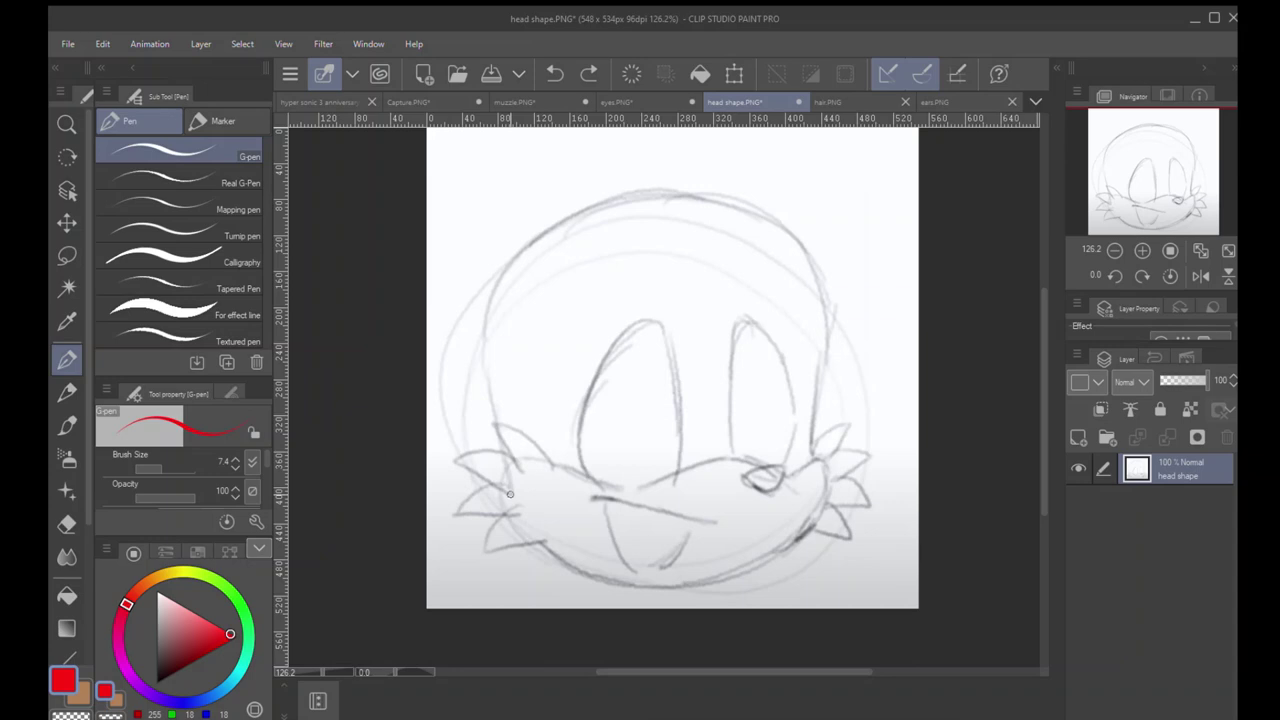
drag(501, 465, 503, 500)
drag(816, 455, 821, 494)
key(ctrl+z)
key(ctrl+z)
drag(509, 476, 471, 311)
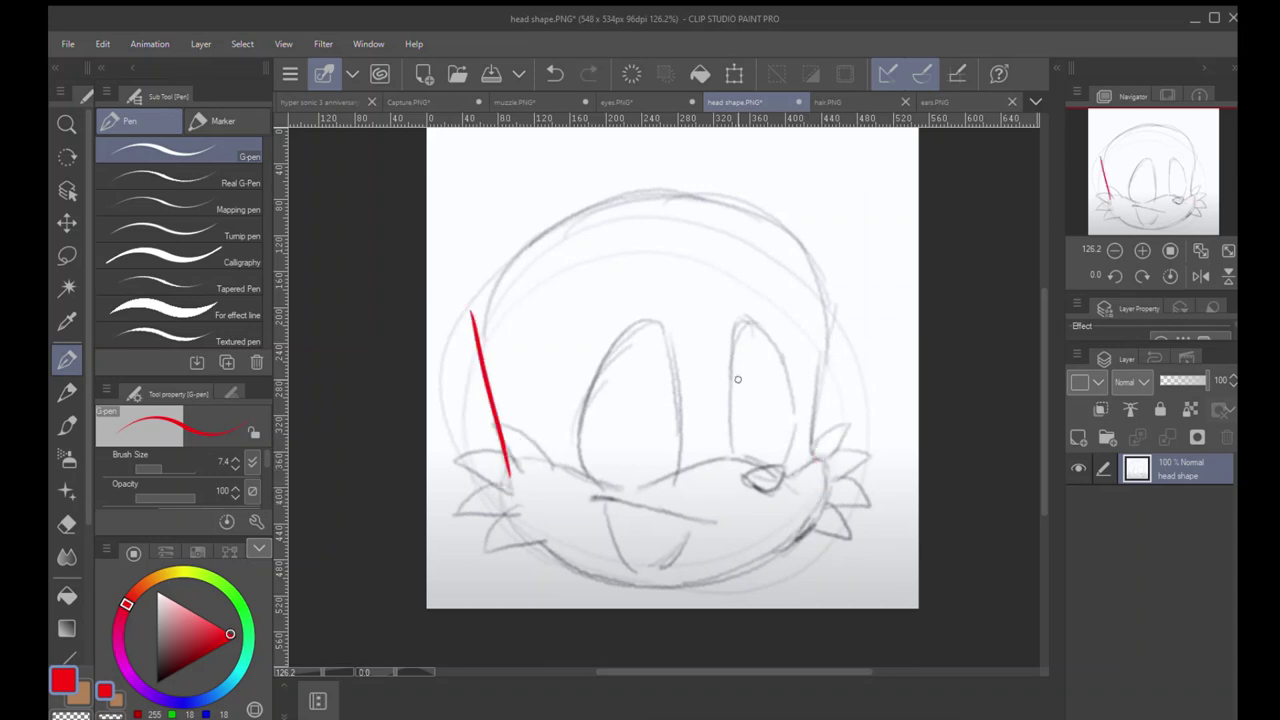
drag(811, 466, 843, 297)
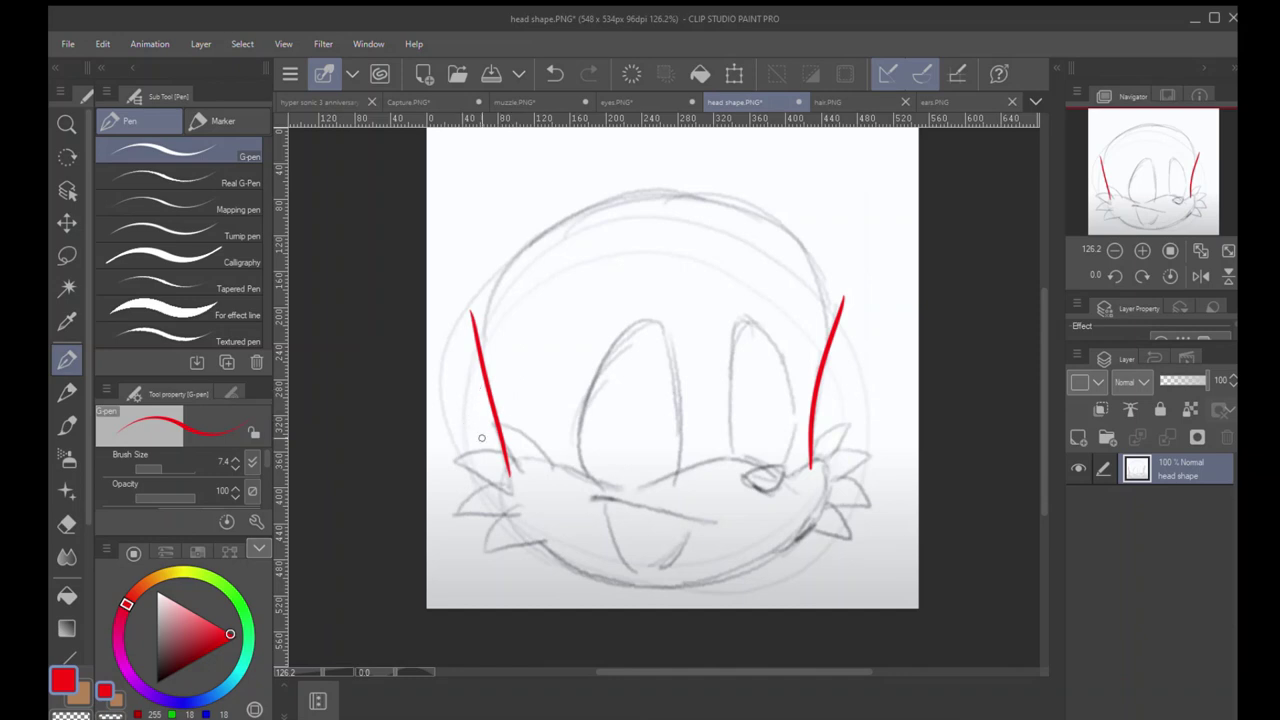
mouse_move(481, 437)
mouse_down()
mouse_move(446, 404)
mouse_move(463, 390)
mouse_up()
mouse_move(823, 440)
mouse_down()
mouse_move(852, 362)
mouse_move(861, 377)
mouse_up()
mouse_move(485, 349)
mouse_down()
mouse_move(818, 284)
mouse_move(811, 364)
mouse_move(826, 337)
mouse_up()
mouse_move(490, 215)
mouse_down()
mouse_move(500, 385)
mouse_move(490, 290)
mouse_move(622, 162)
mouse_move(825, 240)
mouse_up()
key(ctrl+z)
Step: Lasso the head area, delete it, and undo back until only the grey sketch remains
key(m)
mouse_move(525, 447)
mouse_down()
mouse_move(528, 550)
mouse_move(909, 206)
mouse_move(354, 320)
mouse_move(425, 470)
mouse_up()
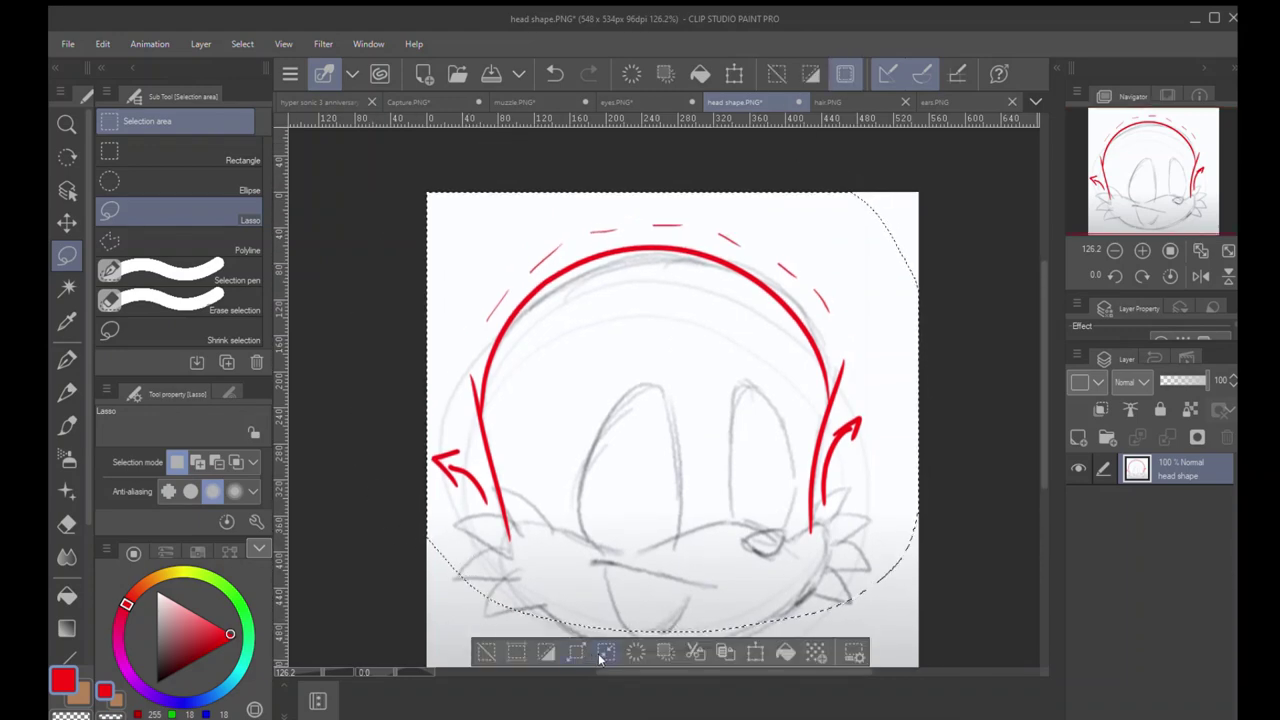
key(Delete)
key(ctrl+z)
key(ctrl+z)
key(ctrl+z)
key(ctrl+z)
key(ctrl+z)
key(ctrl+z)
key(ctrl+z)
key(ctrl+z)
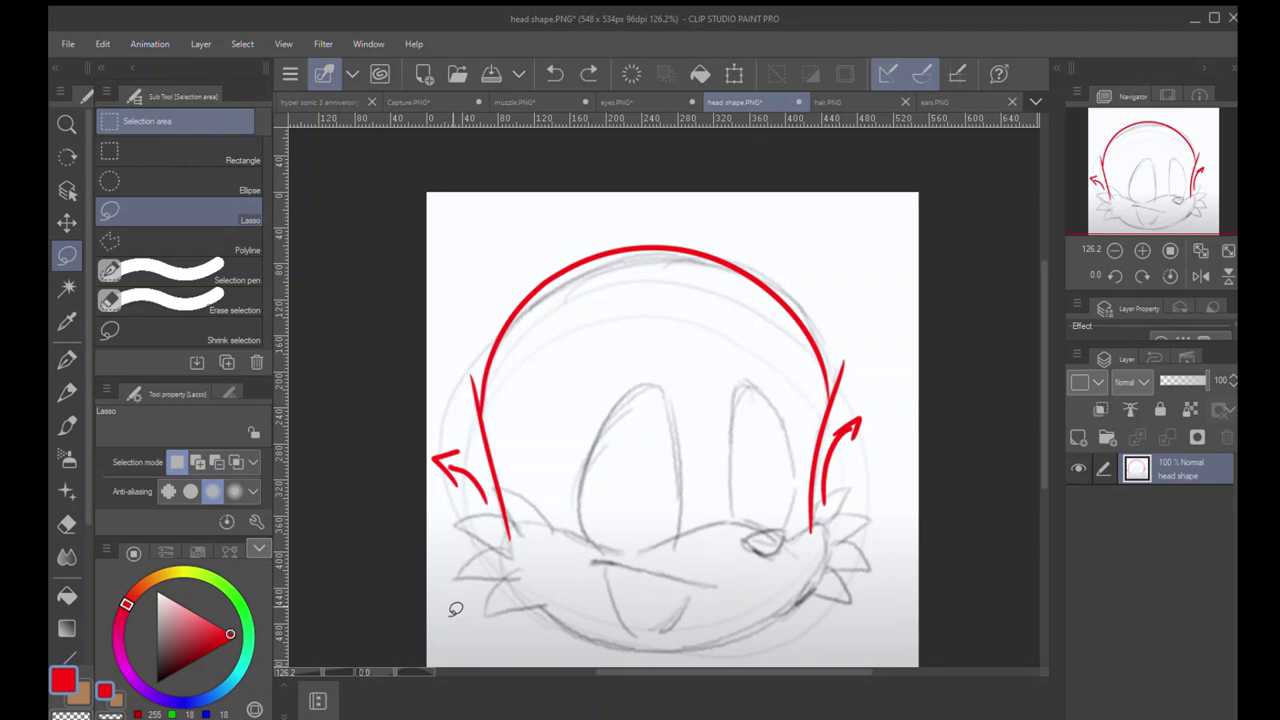
key(ctrl+z)
key(ctrl+z)
key(ctrl+z)
key(ctrl+z)
key(ctrl+z)
key(ctrl+z)
key(ctrl+z)
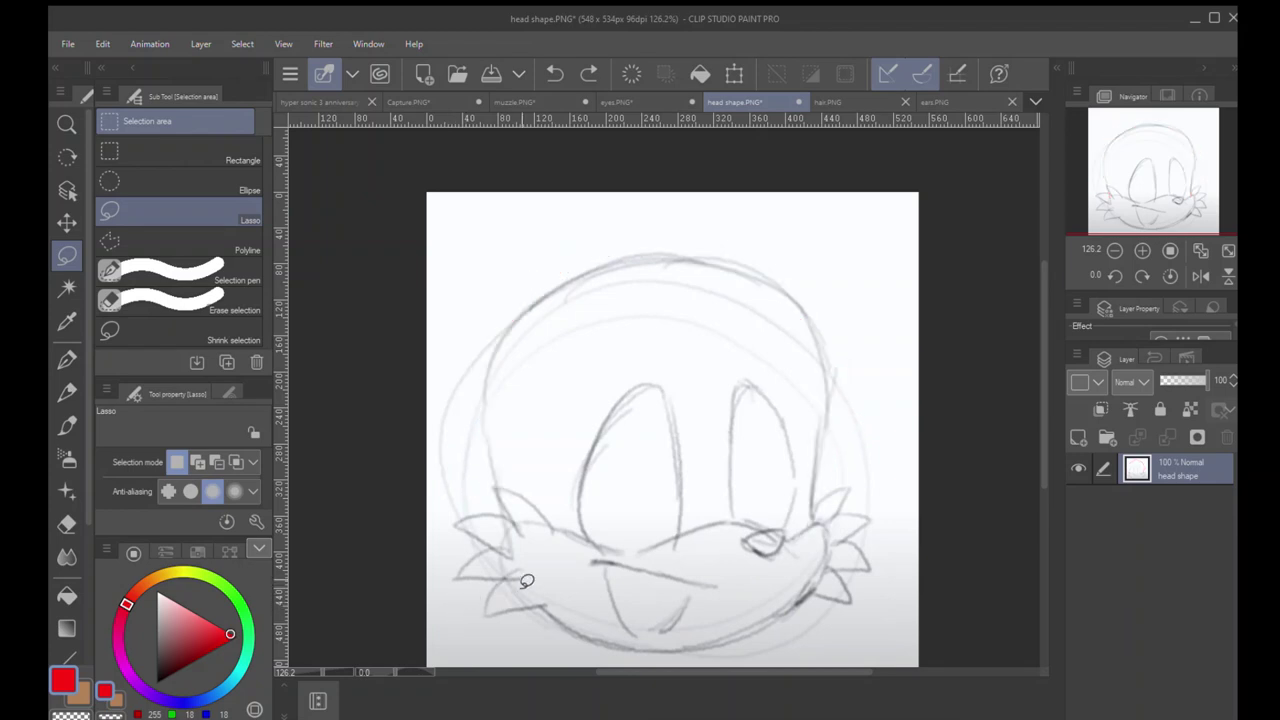
key(p)
scroll(760, 500, down, 3)
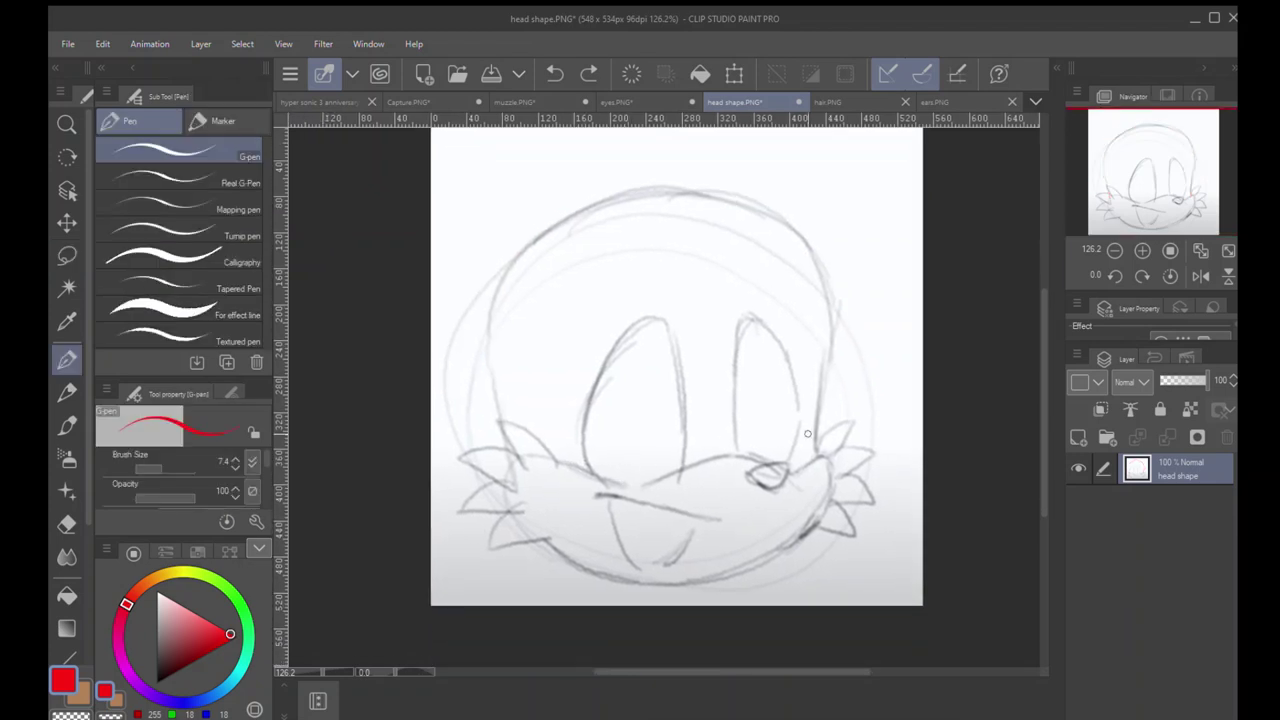
Step: Add a new raster layer above head shape and test a red stroke over the nose
click(1078, 437)
drag(648, 462, 642, 481)
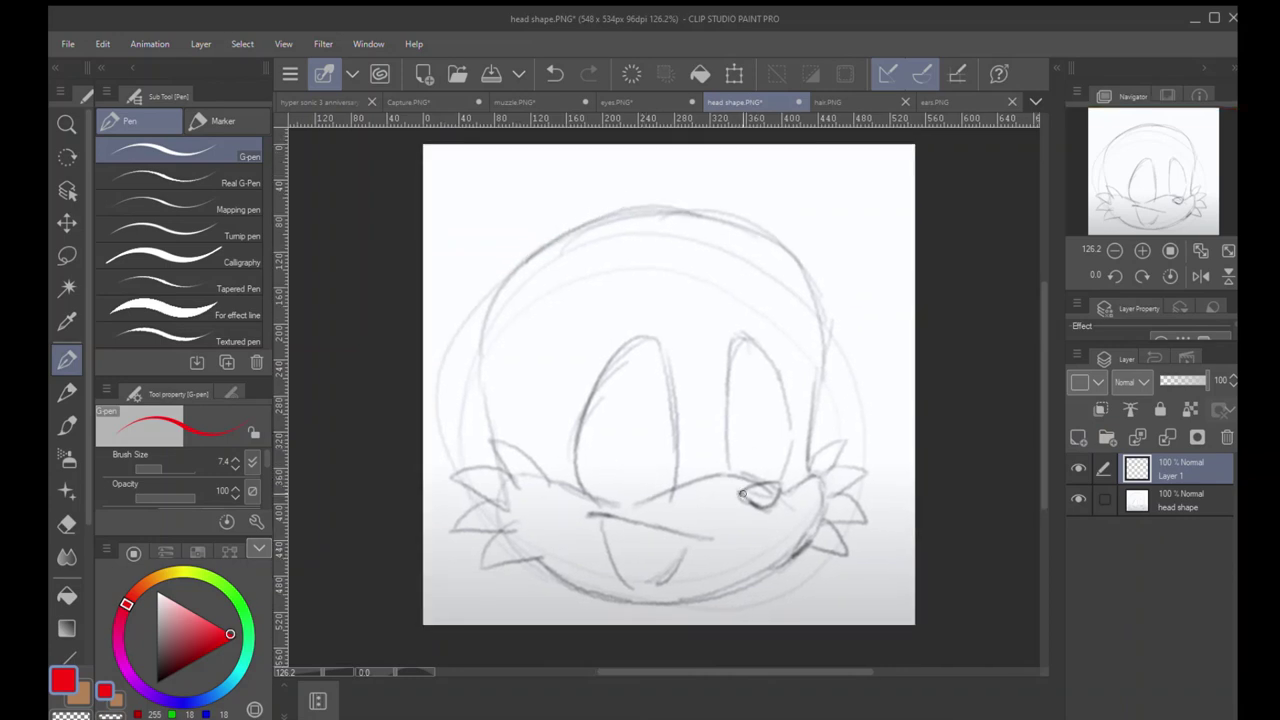
drag(742, 494, 788, 486)
key(ctrl+z)
key(ctrl+y)
key(ctrl+z)
key(ctrl+y)
key(ctrl+z)
key(ctrl+y)
Step: Close the nose into a red triangle, try a hooked stroke right of the head, and remove them
mouse_move(744, 494)
mouse_down()
mouse_move(782, 482)
mouse_move(770, 502)
mouse_move(785, 490)
mouse_up()
key(ctrl+z)
key(ctrl+y)
key(ctrl+z)
key(ctrl+z)
key(ctrl+z)
mouse_move(845, 376)
mouse_down()
mouse_move(879, 362)
mouse_move(881, 375)
mouse_move(852, 380)
mouse_move(879, 363)
mouse_move(849, 379)
mouse_up()
key(ctrl+z)
key(ctrl+z)
key(ctrl+z)
key(ctrl+z)
key(ctrl+z)
key(ctrl+z)
drag(877, 348, 860, 374)
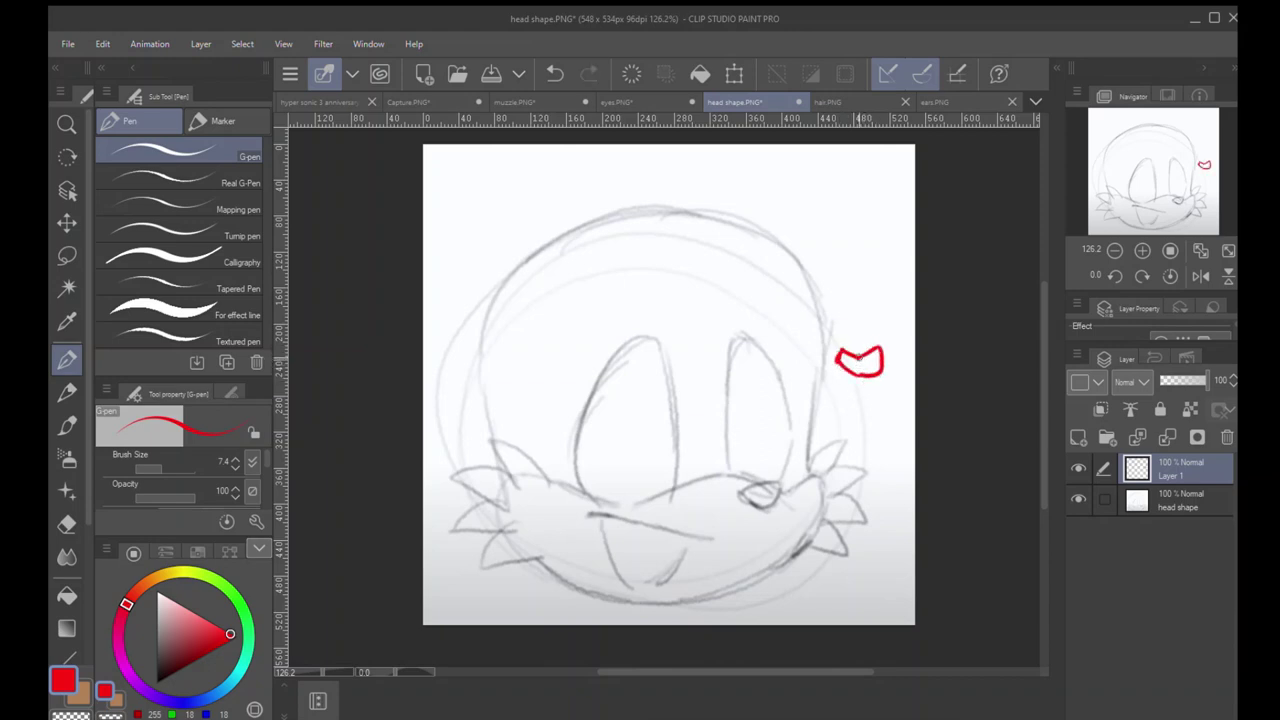
key(ctrl+z)
key(ctrl+z)
key(ctrl+z)
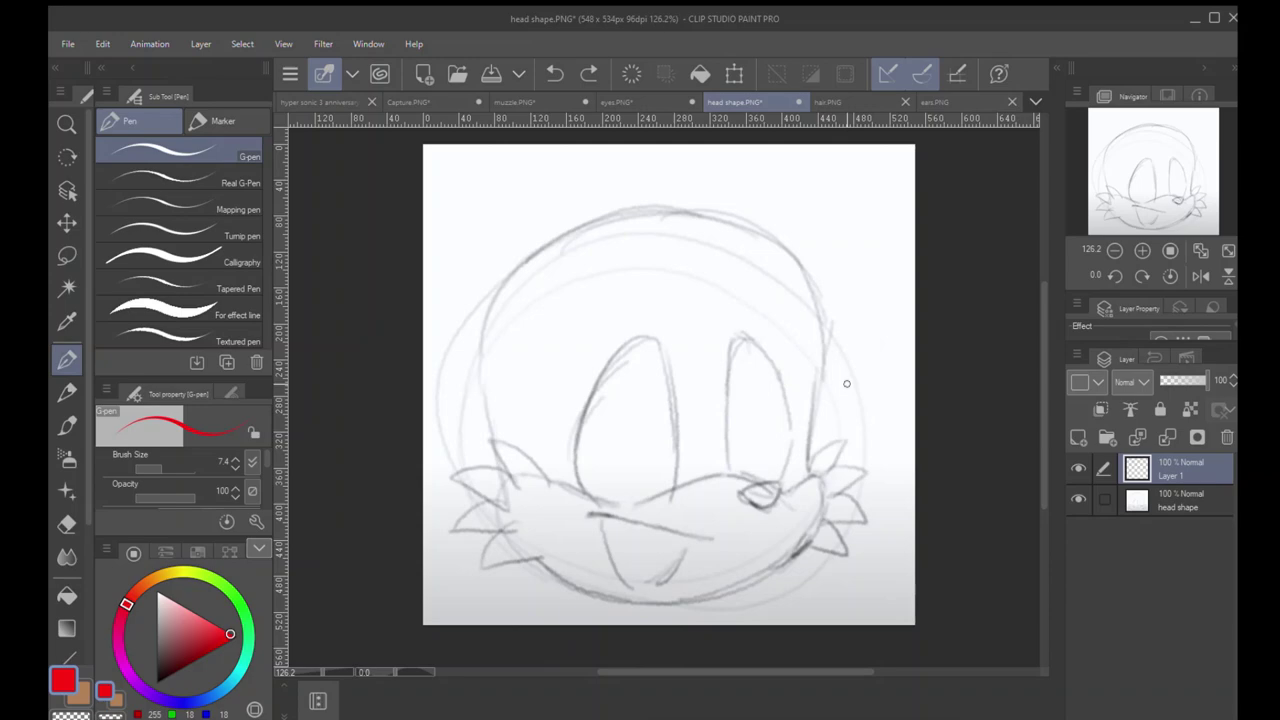
Step: Try a red loop at the lower left, undo it, and zoom in on the head sketch
mouse_move(514, 421)
mouse_down()
mouse_move(423, 452)
mouse_move(611, 509)
mouse_up()
key(ctrl+z)
key(ctrl+space)
drag(503, 509, 517, 557)
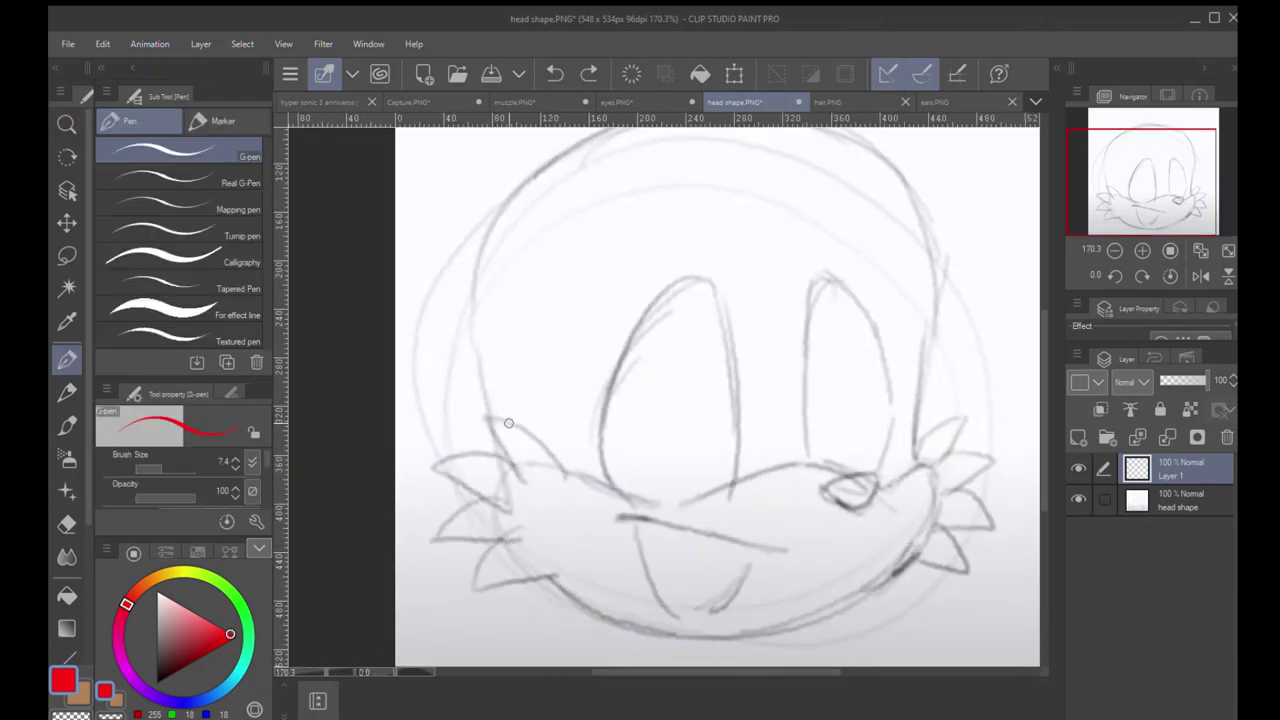
Step: Draw a red spike stroke running up-left from the left cheek, redoing it until it fits
click(566, 477)
mouse_move(510, 485)
mouse_down()
mouse_move(594, 476)
mouse_move(470, 424)
mouse_move(482, 468)
mouse_up()
key(ctrl+z)
key(ctrl+z)
drag(565, 478, 466, 422)
key(ctrl+z)
mouse_move(568, 486)
mouse_down()
mouse_move(518, 421)
mouse_move(470, 421)
mouse_up()
key(ctrl+z)
drag(568, 485, 472, 421)
key(ctrl+z)
key(ctrl+y)
key(ctrl+z)
key(ctrl+y)
Step: Add the spike's other side and a lower V-shaped red spike on the left cheek
drag(485, 420, 531, 486)
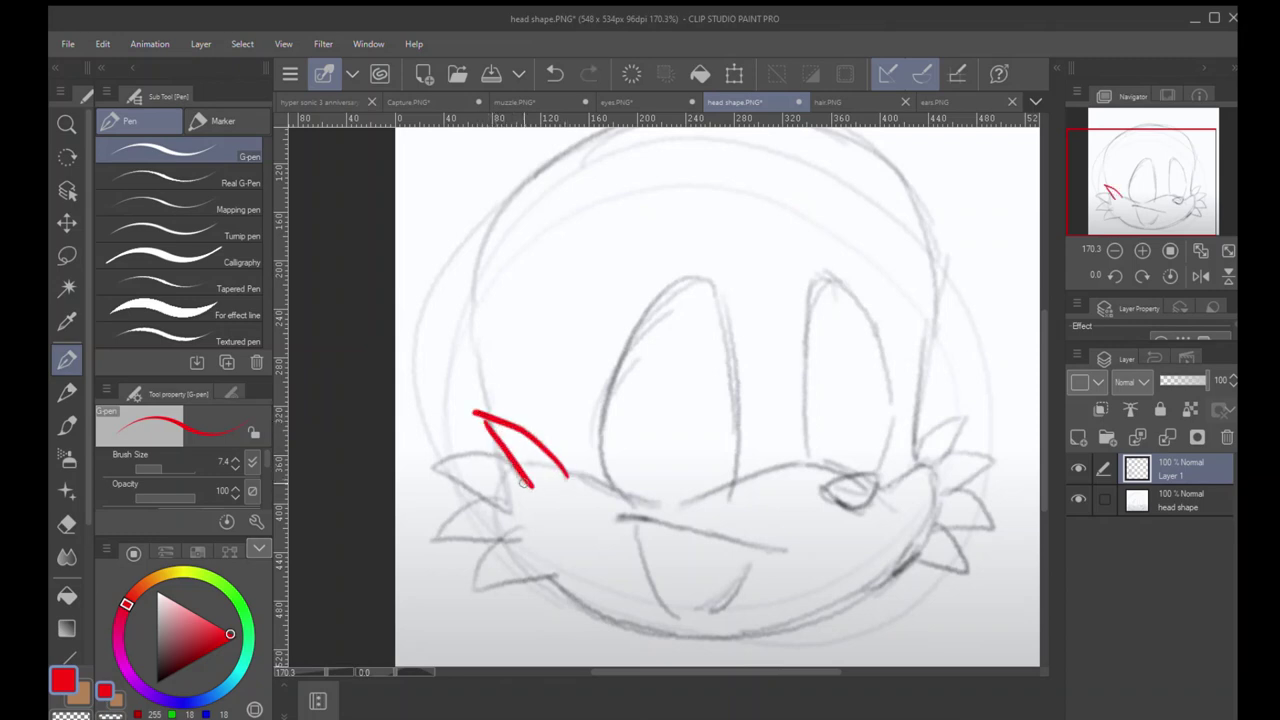
key(ctrl+z)
mouse_move(484, 420)
mouse_down()
mouse_move(523, 476)
mouse_move(428, 474)
mouse_move(499, 505)
mouse_move(432, 550)
mouse_up()
key(ctrl+z)
mouse_move(498, 497)
mouse_down()
mouse_move(443, 544)
mouse_move(526, 543)
mouse_move(478, 558)
mouse_move(481, 594)
mouse_move(562, 580)
mouse_up()
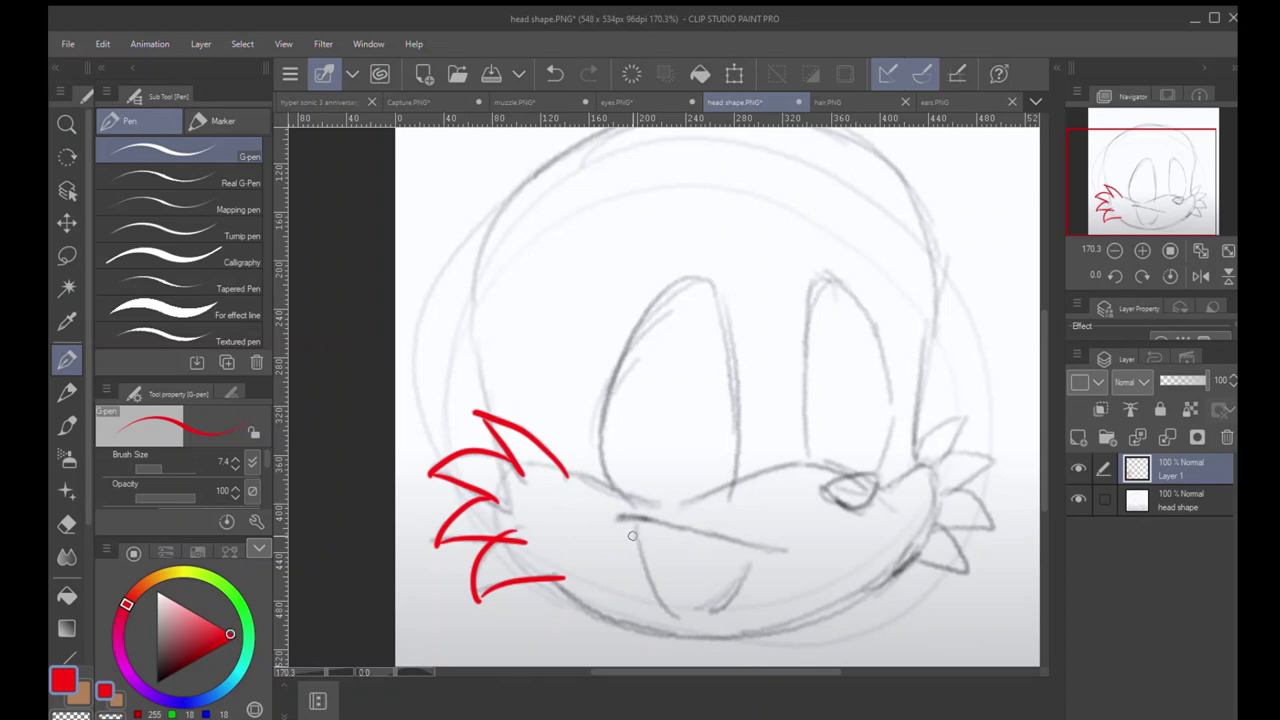
Step: Try erasing near the red spikes, undo the erasure, and return to the pen
key(e)
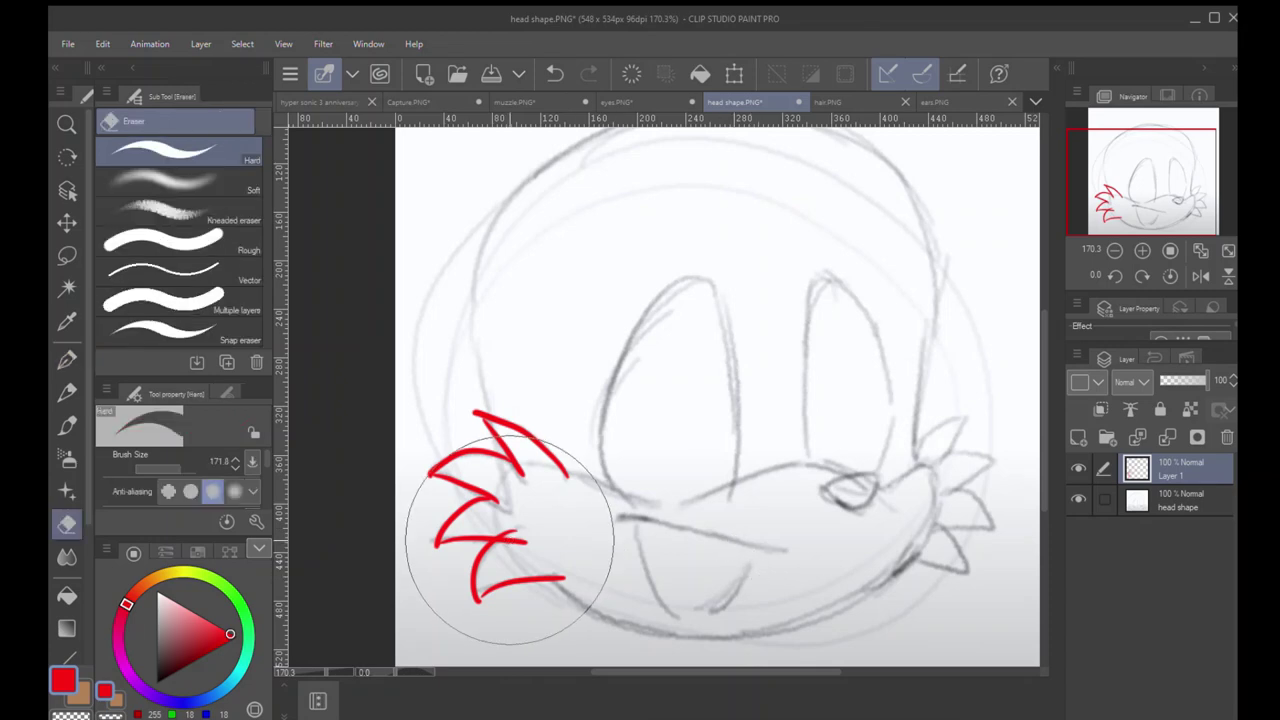
mouse_move(508, 538)
mouse_down()
mouse_move(500, 555)
mouse_move(523, 523)
mouse_up()
key(ctrl+z)
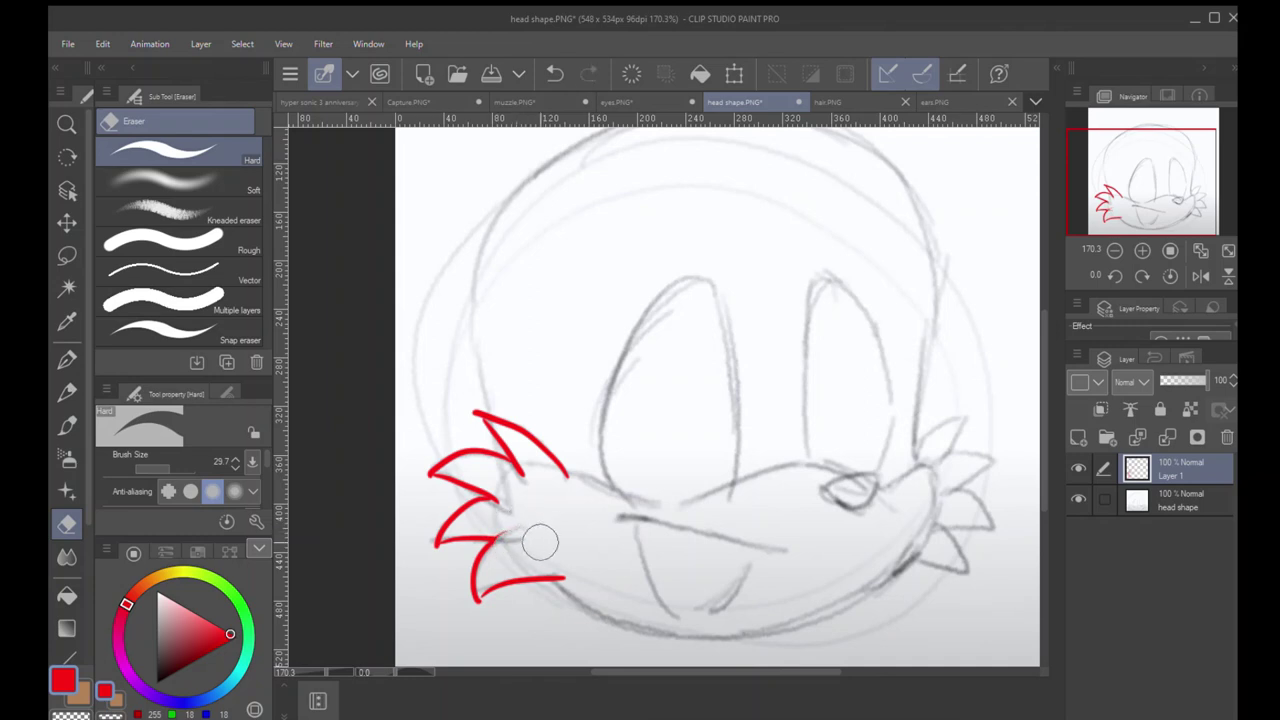
key(p)
drag(623, 551, 574, 534)
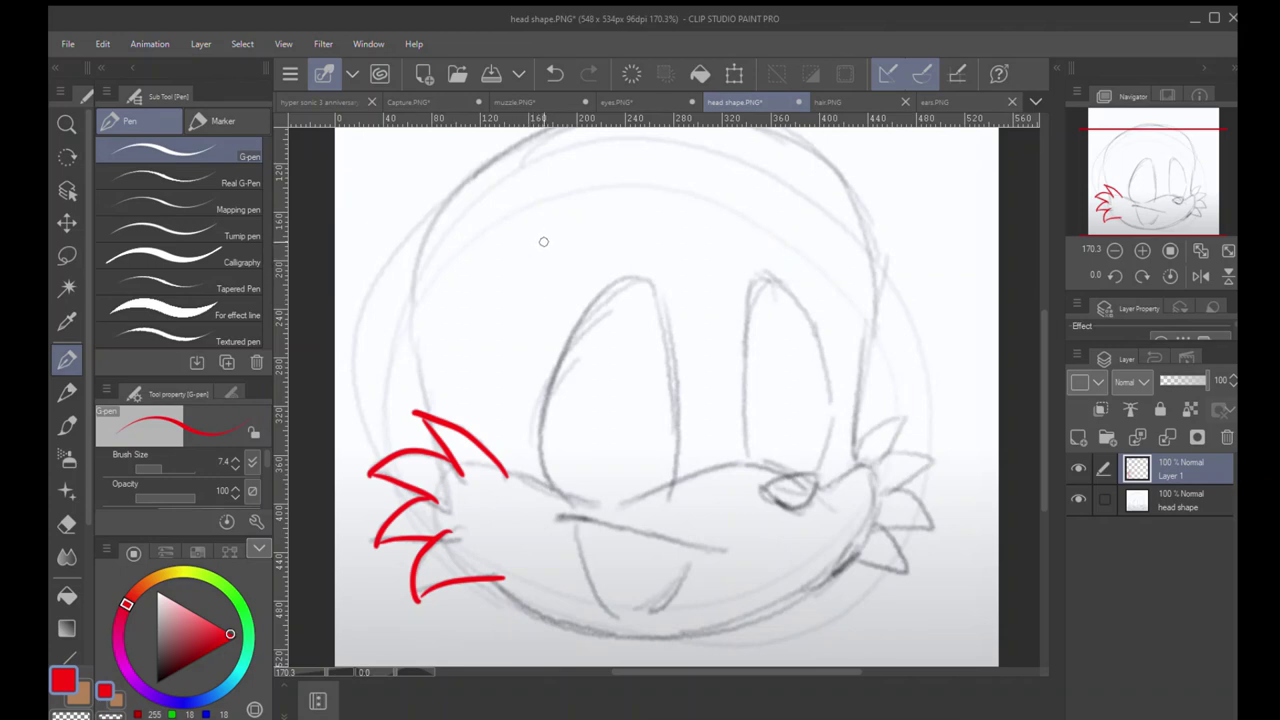
Step: Draw two red pointed hair spikes along the top of the head sketch
drag(536, 234, 565, 342)
drag(531, 264, 565, 340)
mouse_move(527, 241)
mouse_down()
mouse_move(545, 267)
mouse_move(521, 345)
mouse_up()
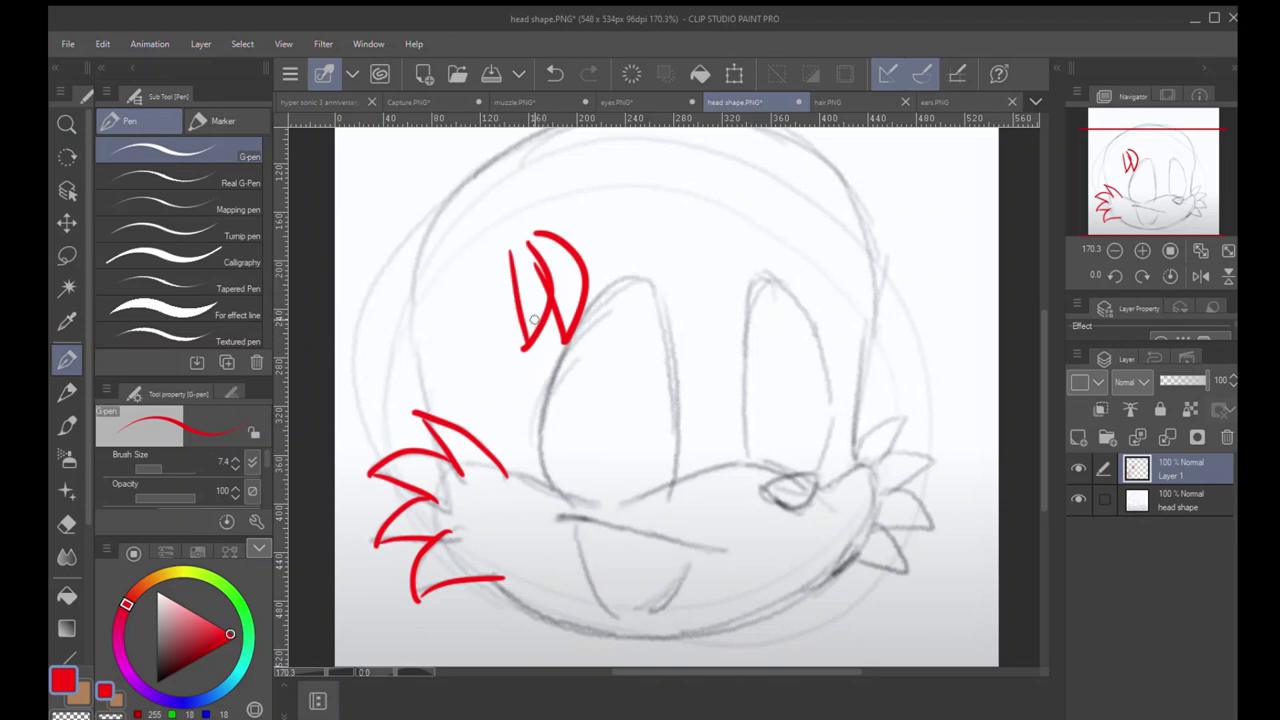
drag(620, 234, 717, 207)
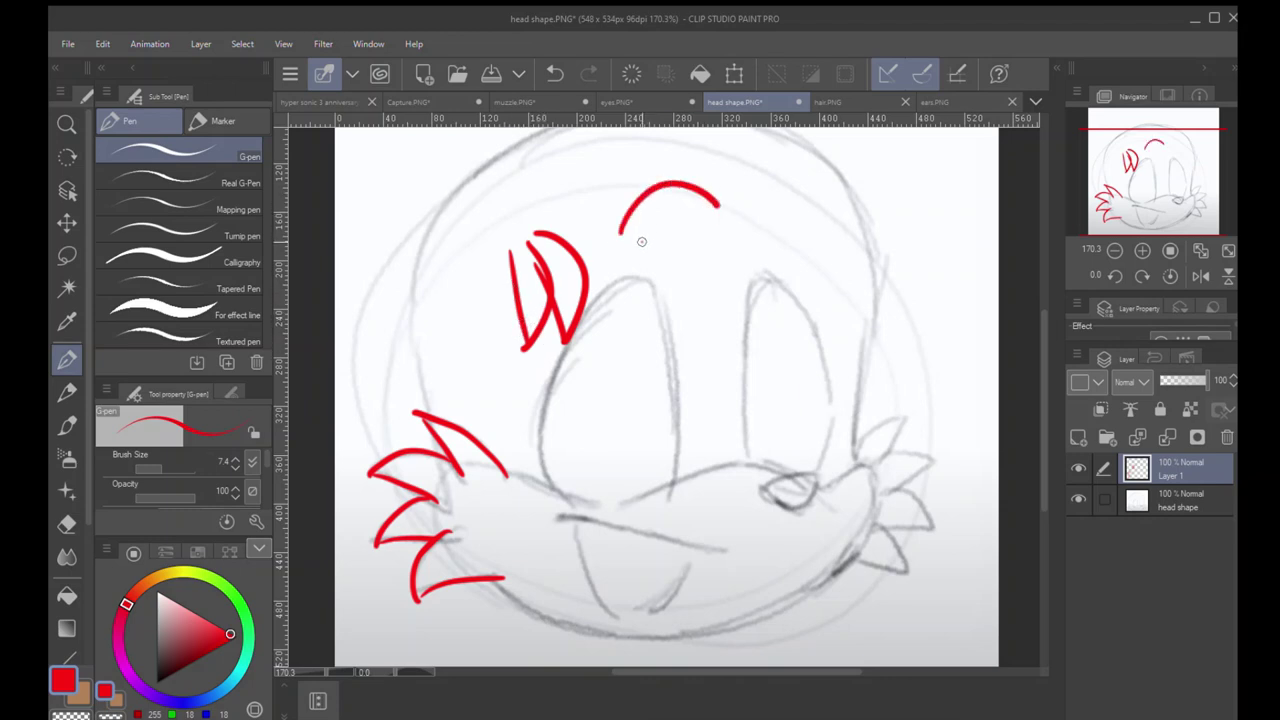
mouse_move(630, 240)
mouse_down()
mouse_move(731, 278)
mouse_move(735, 296)
mouse_up()
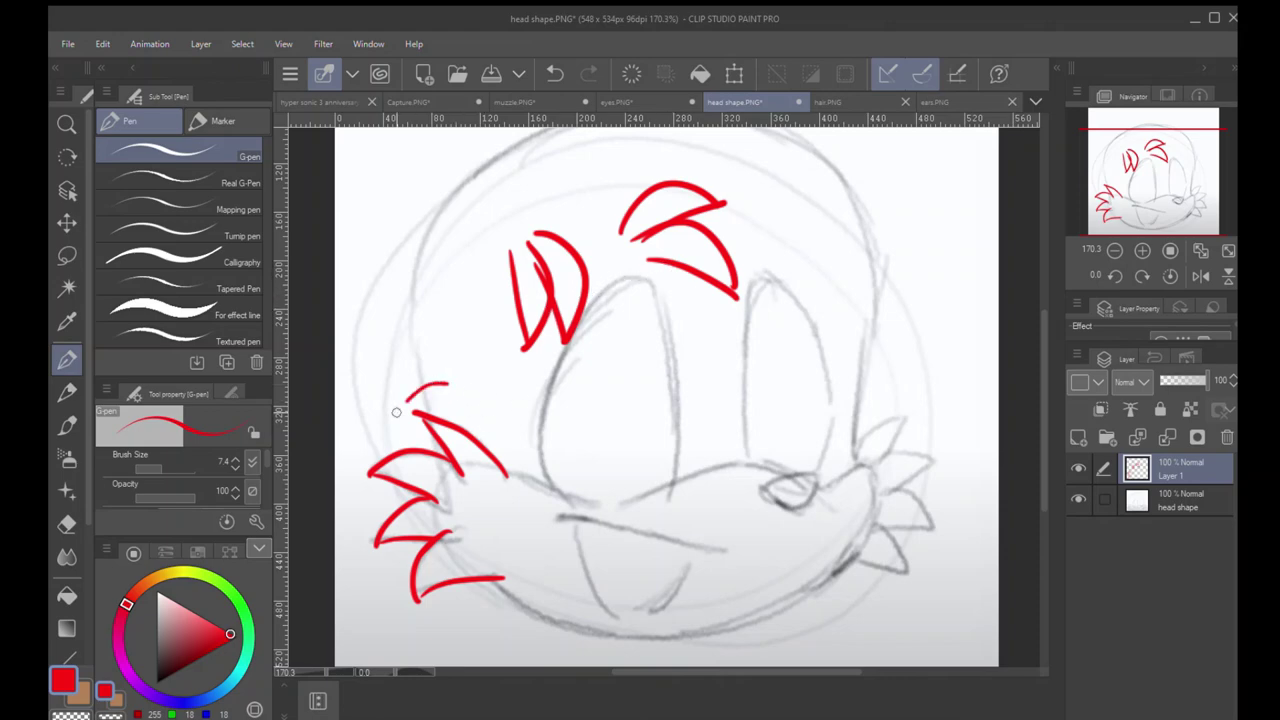
Step: Lasso the extra red spikes on the upper head, delete them, and deselect
drag(440, 384, 420, 392)
key(ctrl+z)
key(m)
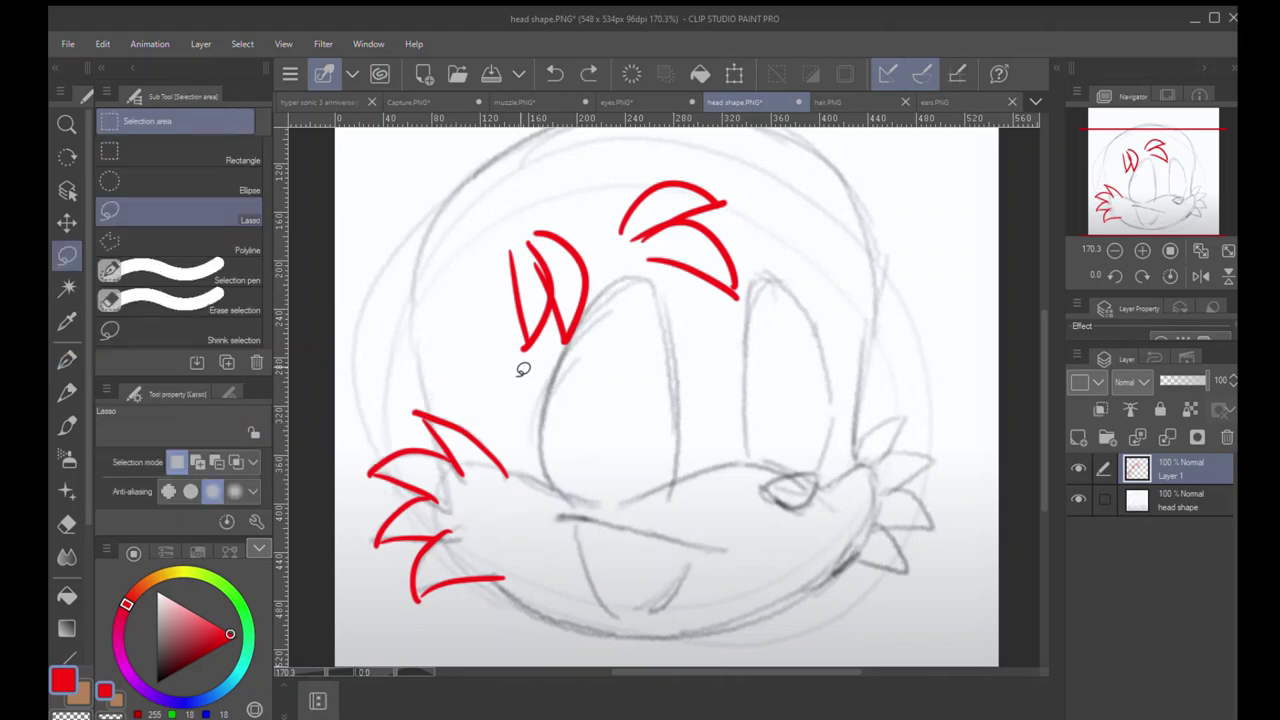
mouse_move(521, 385)
mouse_down()
mouse_move(674, 143)
mouse_move(620, 425)
mouse_move(540, 400)
mouse_up()
key(Delete)
key(ctrl+d)
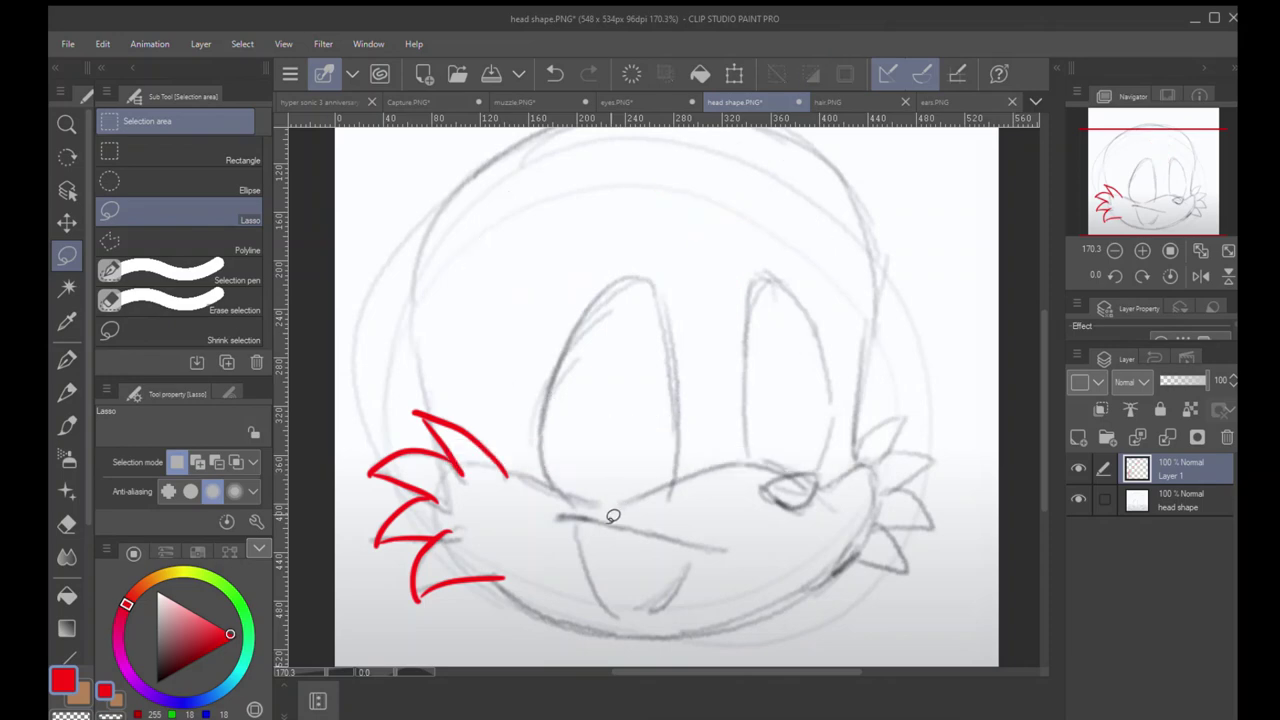
Step: Draw a hatched red ear spike beside the right cheek spikes
key(p)
key(ctrl+z)
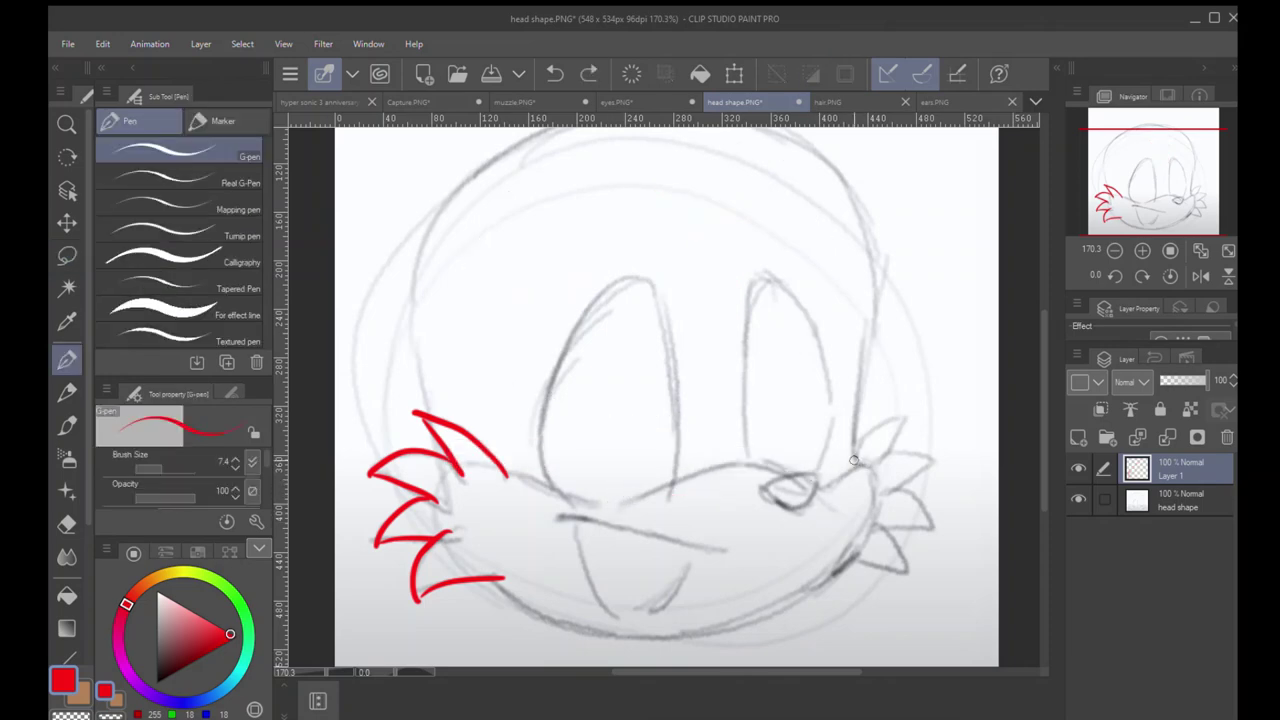
mouse_move(852, 466)
mouse_down()
mouse_move(880, 430)
mouse_move(852, 458)
mouse_move(862, 428)
mouse_move(915, 418)
mouse_move(873, 476)
mouse_up()
key(ctrl+z)
mouse_move(883, 383)
mouse_down()
mouse_move(921, 311)
mouse_move(935, 339)
mouse_move(920, 397)
mouse_up()
key(ctrl+z)
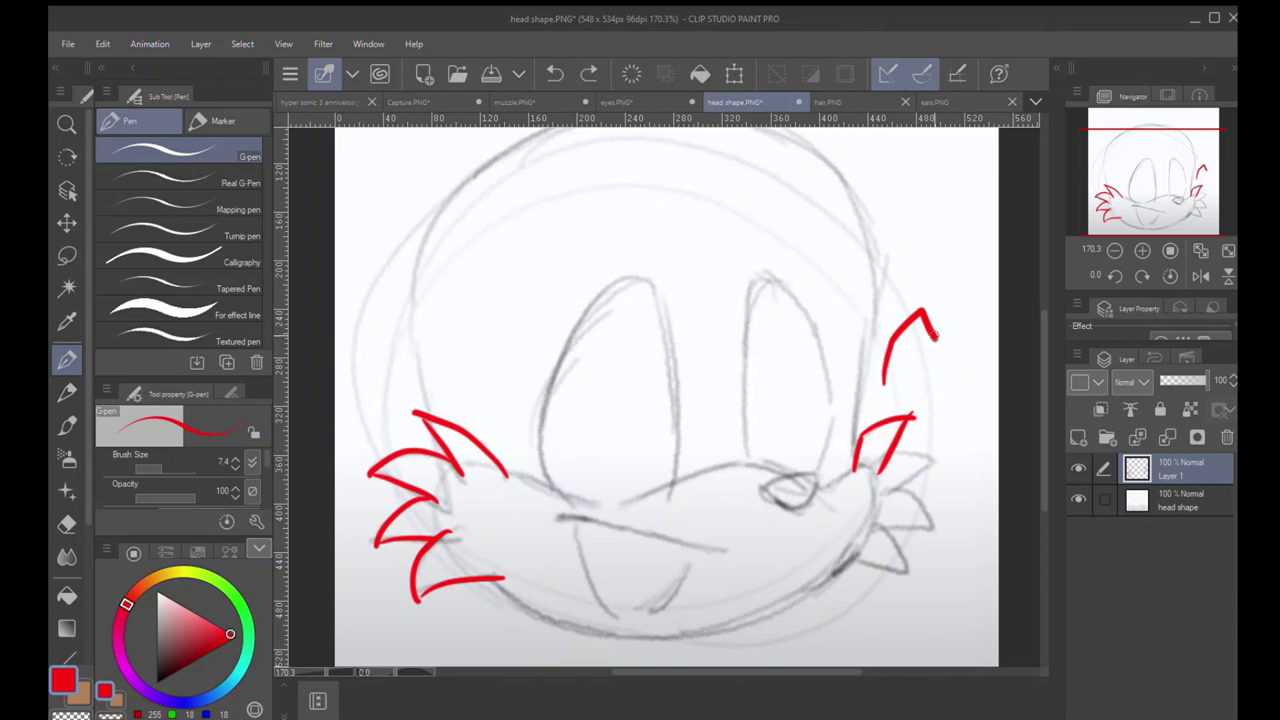
mouse_move(921, 312)
mouse_down()
mouse_move(934, 346)
mouse_move(916, 393)
mouse_move(891, 386)
mouse_move(914, 387)
mouse_move(904, 368)
mouse_move(901, 383)
mouse_move(924, 317)
mouse_up()
mouse_move(886, 388)
mouse_down()
mouse_move(918, 384)
mouse_move(895, 352)
mouse_move(930, 336)
mouse_up()
drag(924, 322, 944, 350)
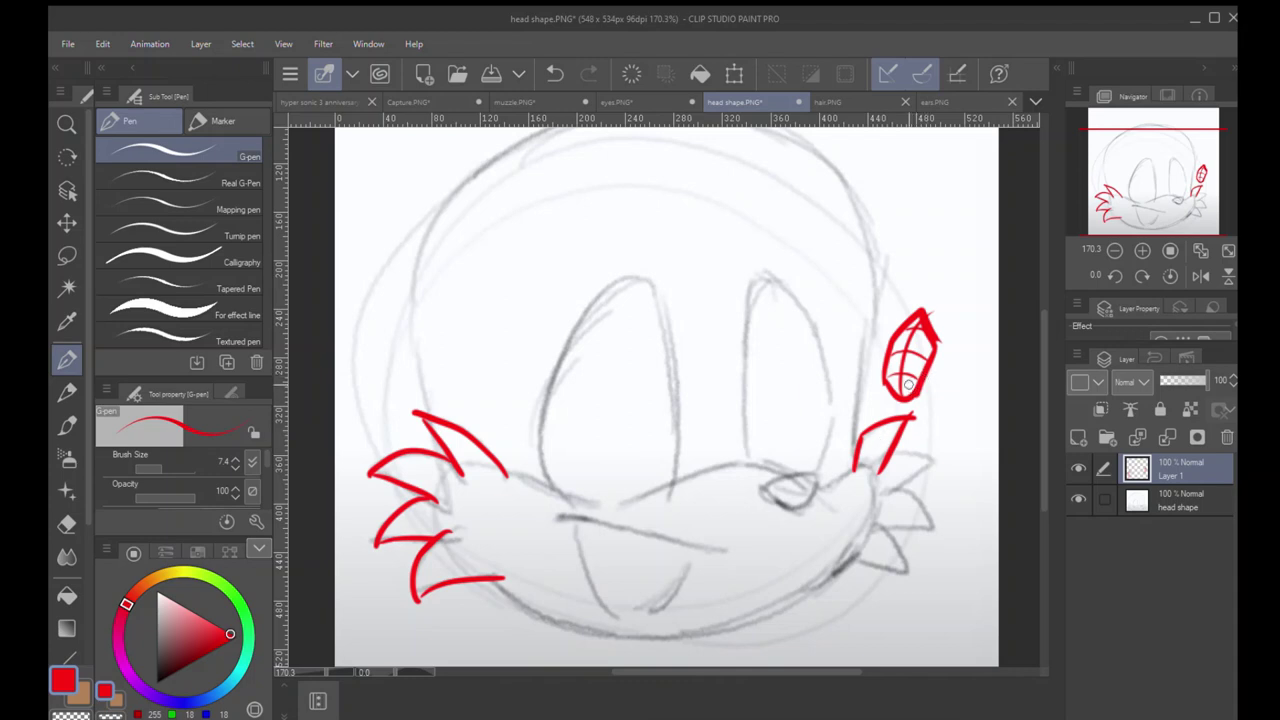
mouse_move(860, 472)
mouse_down()
mouse_move(870, 434)
mouse_move(890, 433)
mouse_move(884, 450)
mouse_up()
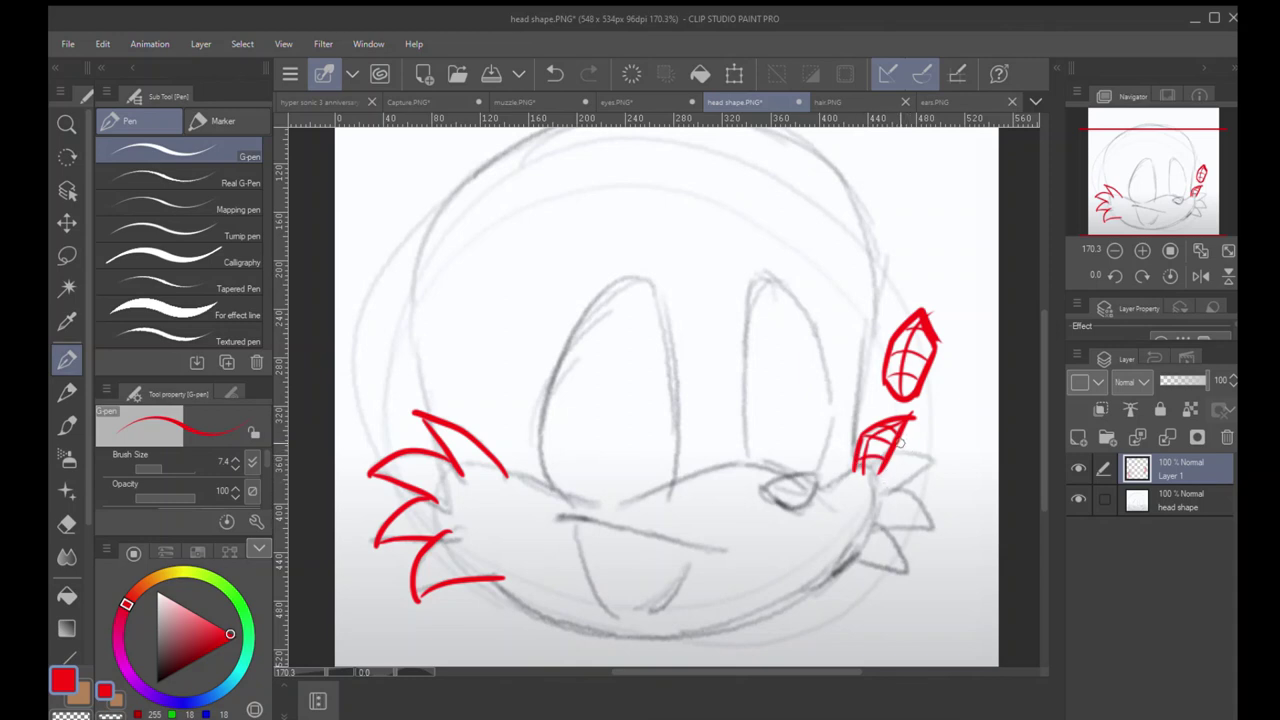
Step: Lasso the upper right red ear spike, clear it, and deselect
key(m)
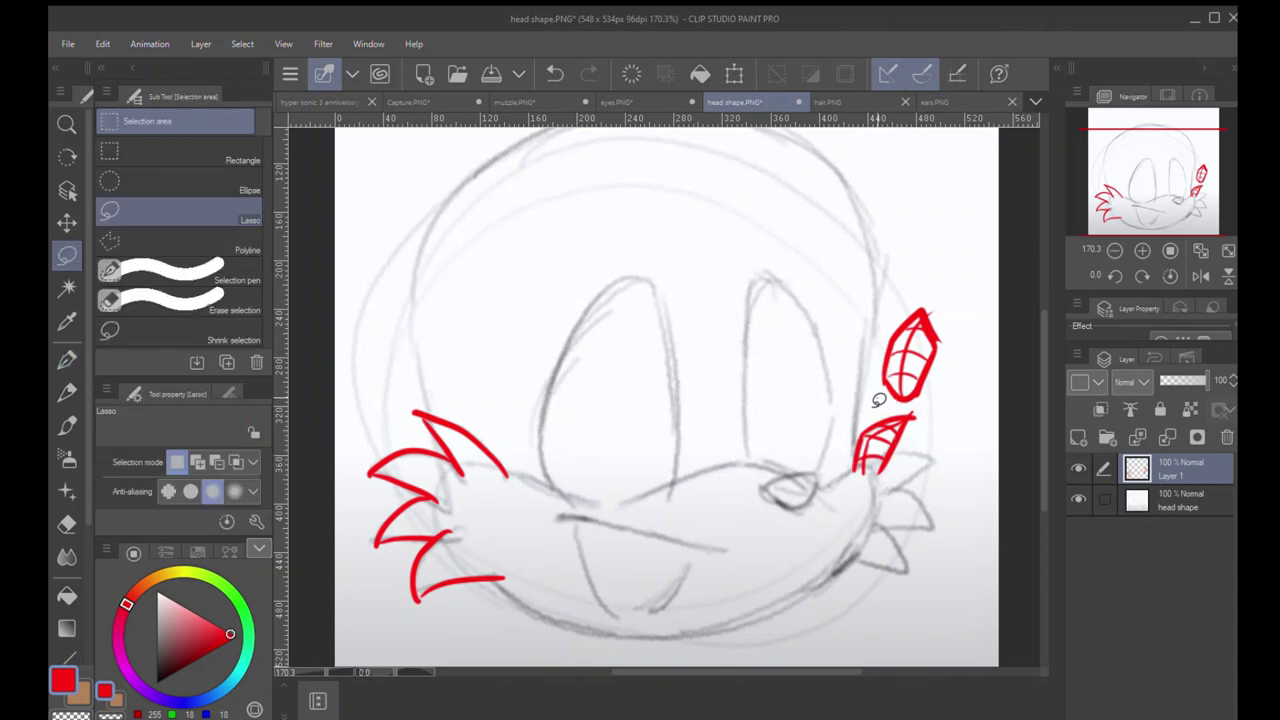
mouse_move(871, 403)
mouse_down()
mouse_move(930, 410)
mouse_move(953, 357)
mouse_move(899, 275)
mouse_move(830, 420)
mouse_up()
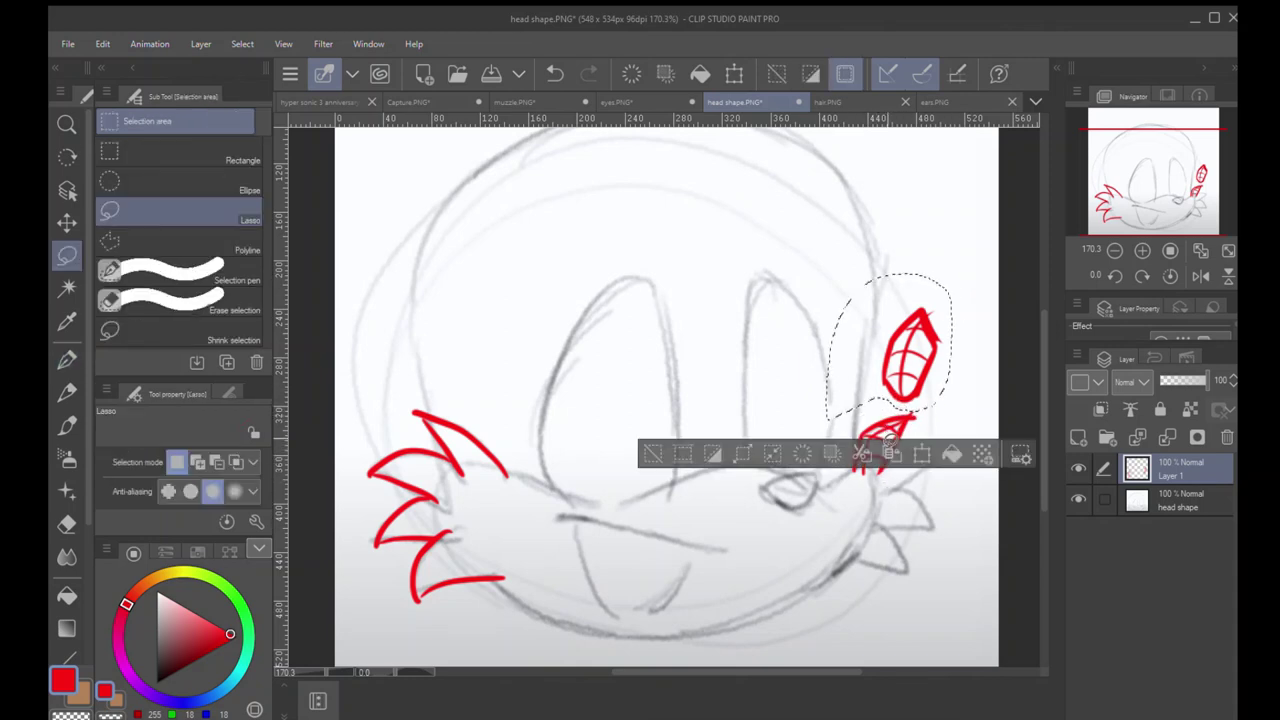
click(803, 455)
key(ctrl+d)
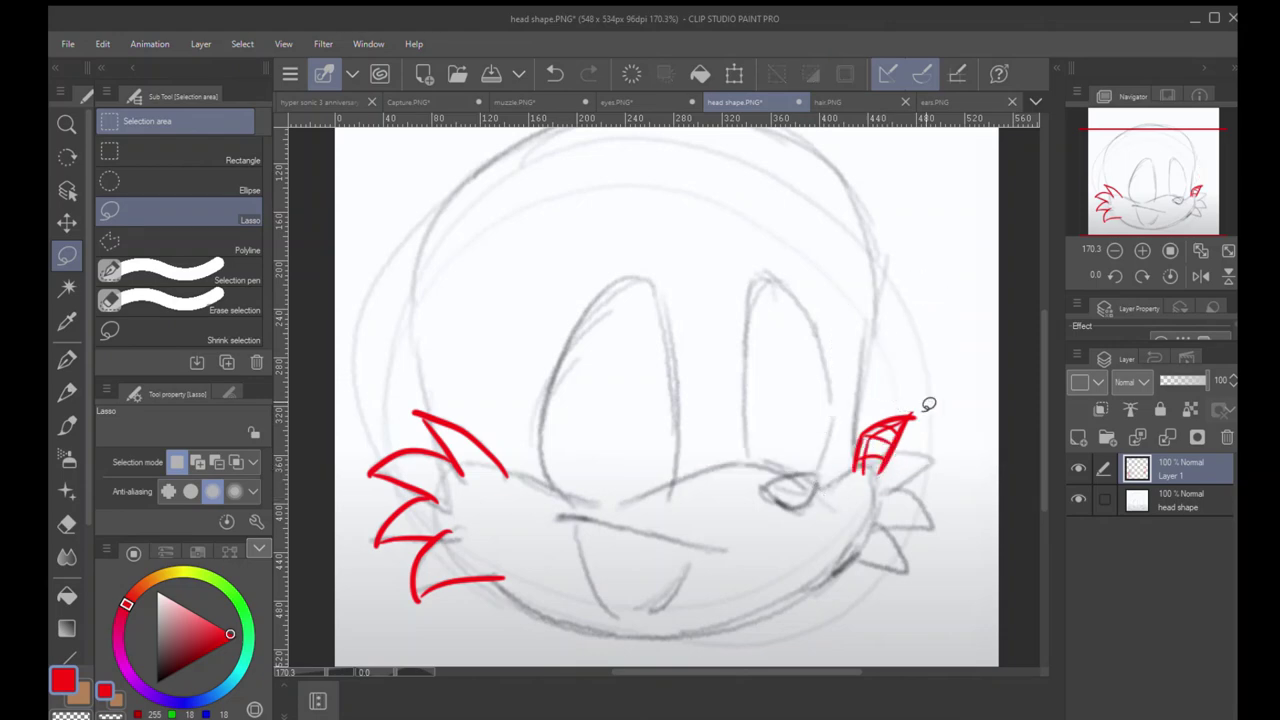
Step: Try a red triangular peak above the left eye and a top spike, then undo both
key(p)
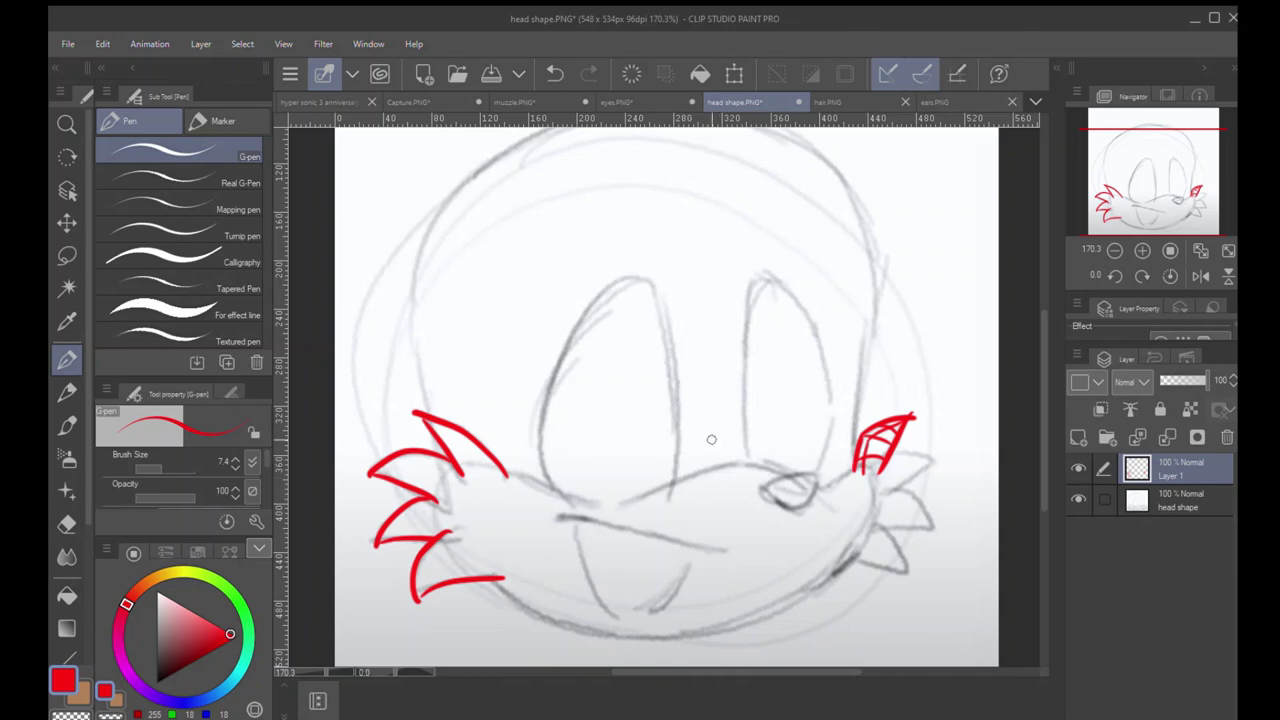
key(m)
key(p)
drag(516, 304, 610, 304)
key(ctrl+z)
drag(532, 292, 633, 294)
drag(536, 289, 622, 298)
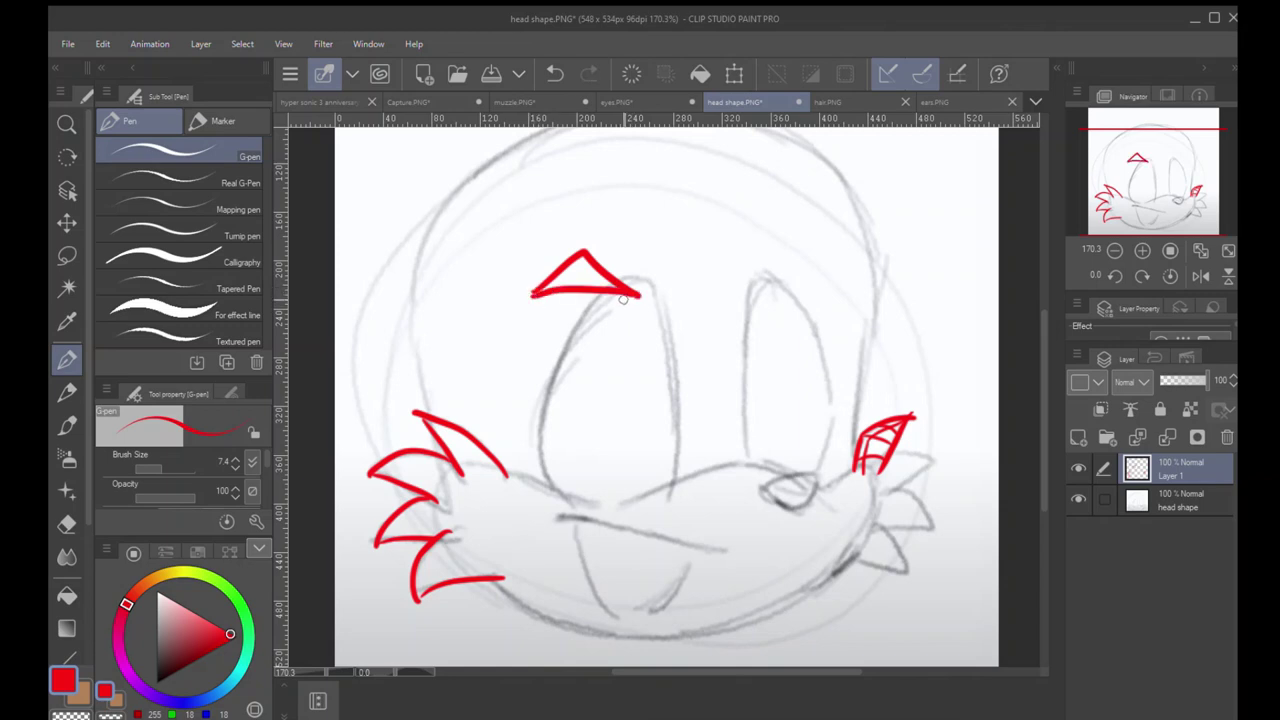
mouse_move(600, 232)
mouse_down()
mouse_move(492, 290)
mouse_move(612, 228)
mouse_up()
key(ctrl+z)
key(ctrl+z)
key(ctrl+z)
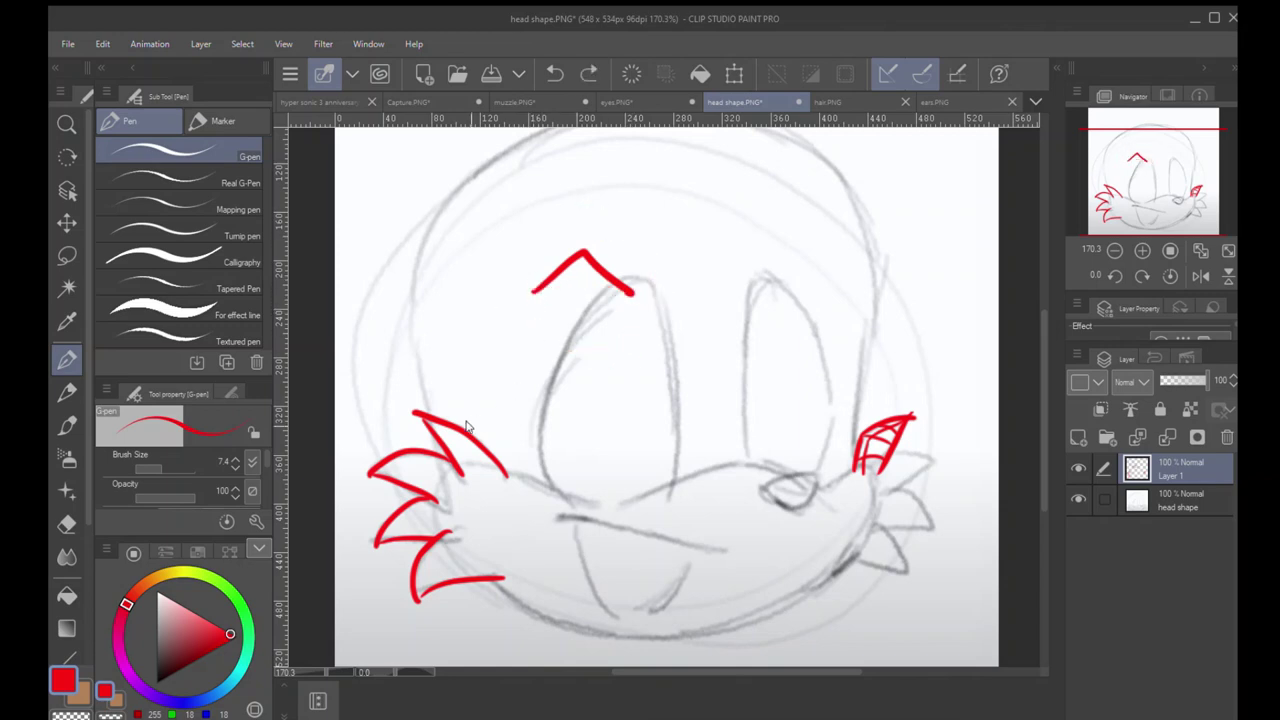
mouse_move(420, 428)
mouse_down()
mouse_move(510, 480)
mouse_move(407, 416)
mouse_move(470, 486)
mouse_up()
key(ctrl+z)
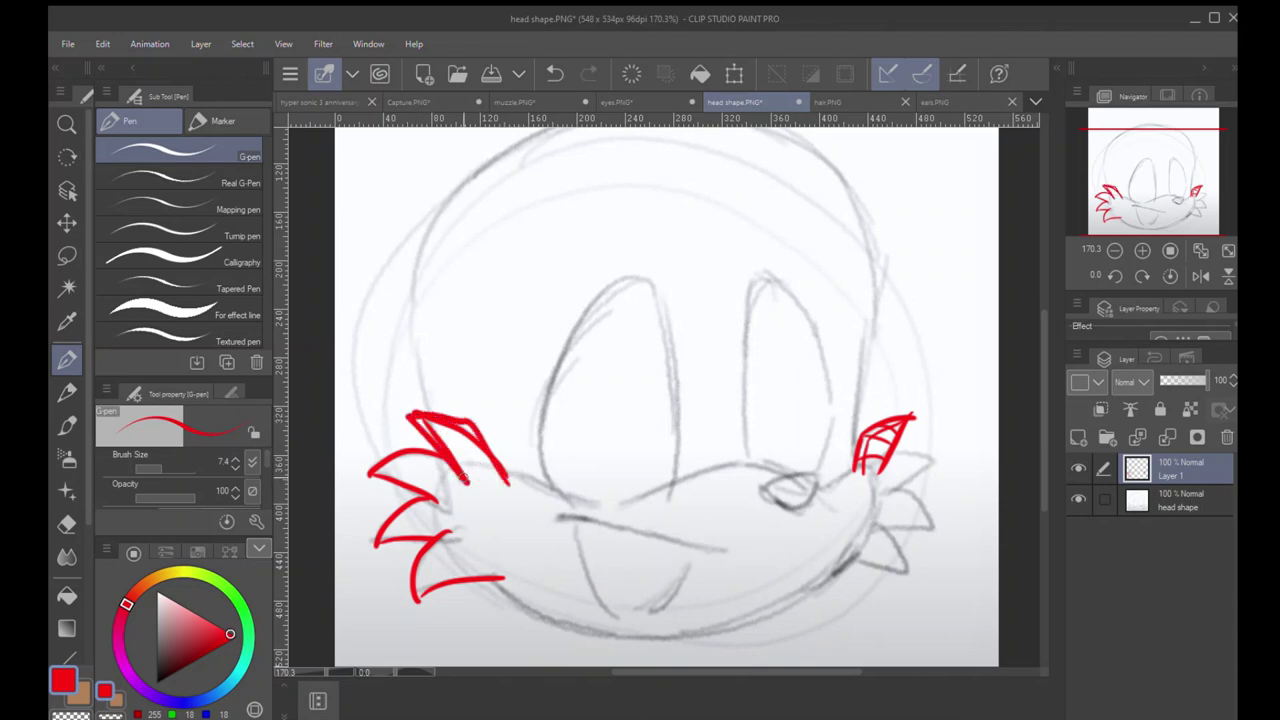
Step: Lasso the red ear marks on the right and delete them
key(ctrl+z)
key(m)
mouse_move(832, 492)
mouse_down()
mouse_move(932, 505)
mouse_move(836, 492)
mouse_move(910, 452)
mouse_move(886, 497)
mouse_move(920, 489)
mouse_move(938, 528)
mouse_move(874, 528)
mouse_move(903, 577)
mouse_up()
key(Delete)
key(ctrl+d)
key(p)
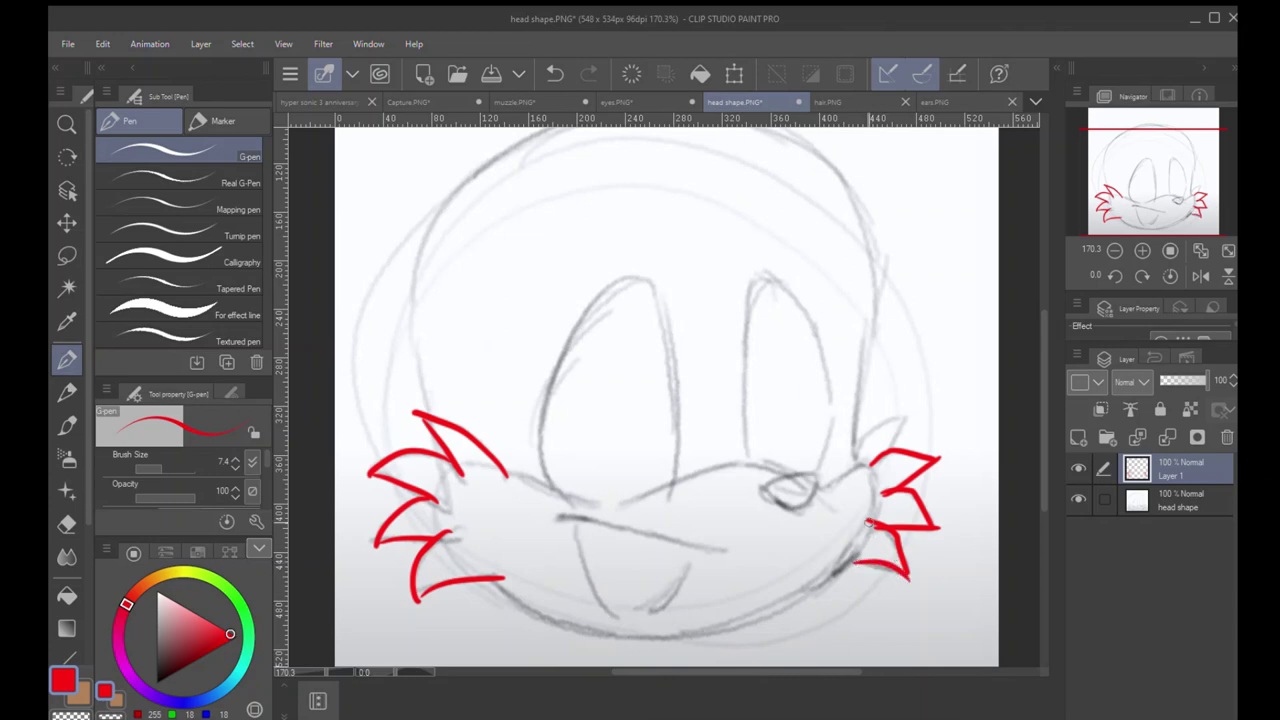
Step: Lasso and delete the red spikes on the right cheek
key(m)
key(m)
key(m)
key(m)
mouse_move(840, 492)
mouse_down()
mouse_move(846, 597)
mouse_move(821, 549)
mouse_up()
key(Delete)
key(ctrl+d)
key(p)
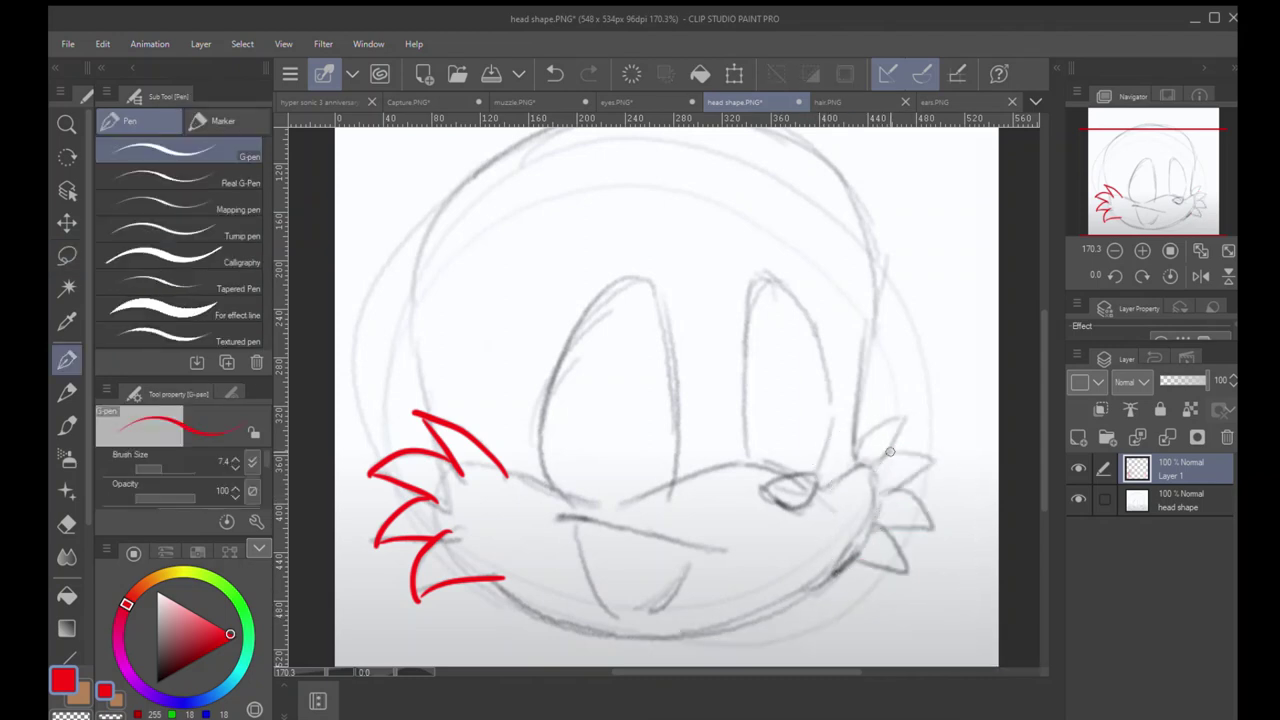
mouse_move(895, 410)
mouse_down()
mouse_move(868, 400)
mouse_move(808, 412)
mouse_up()
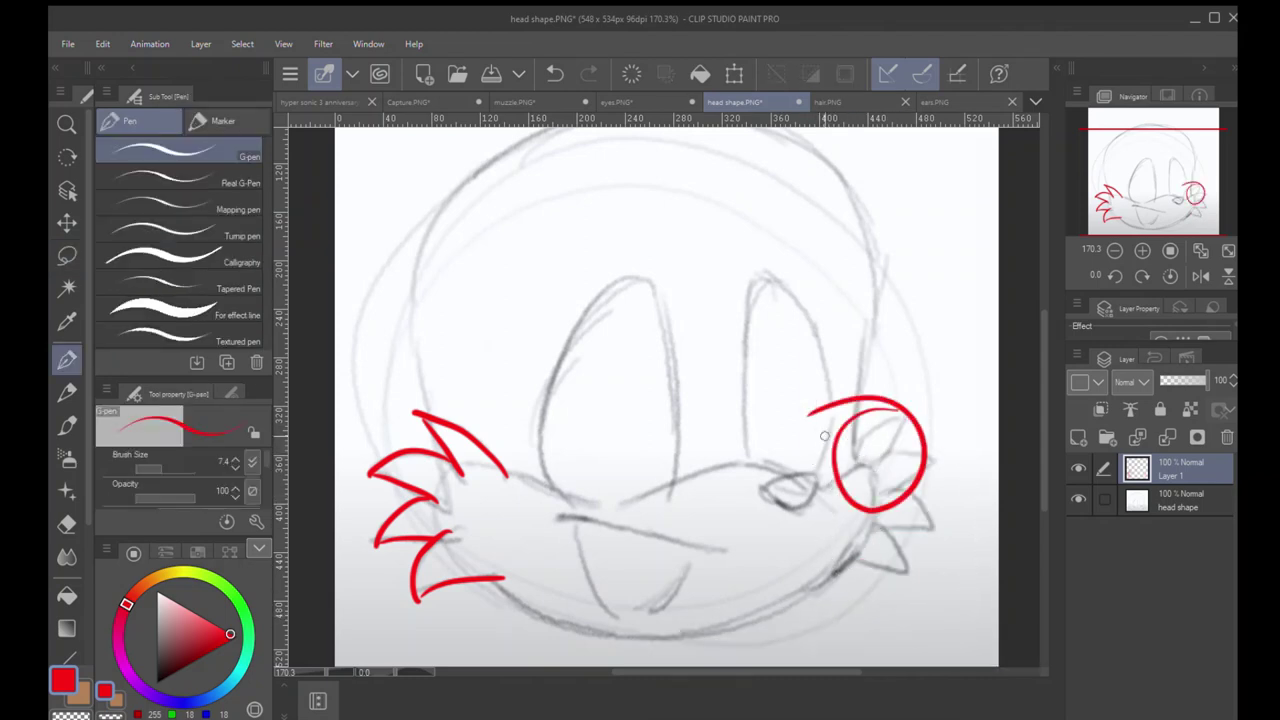
key(ctrl+z)
Step: Clear the red spikes on the left cheek, then zoom the canvas out
key(m)
mouse_move(371, 603)
mouse_down()
mouse_move(369, 374)
mouse_move(345, 440)
mouse_up()
click(447, 655)
key(ctrl+d)
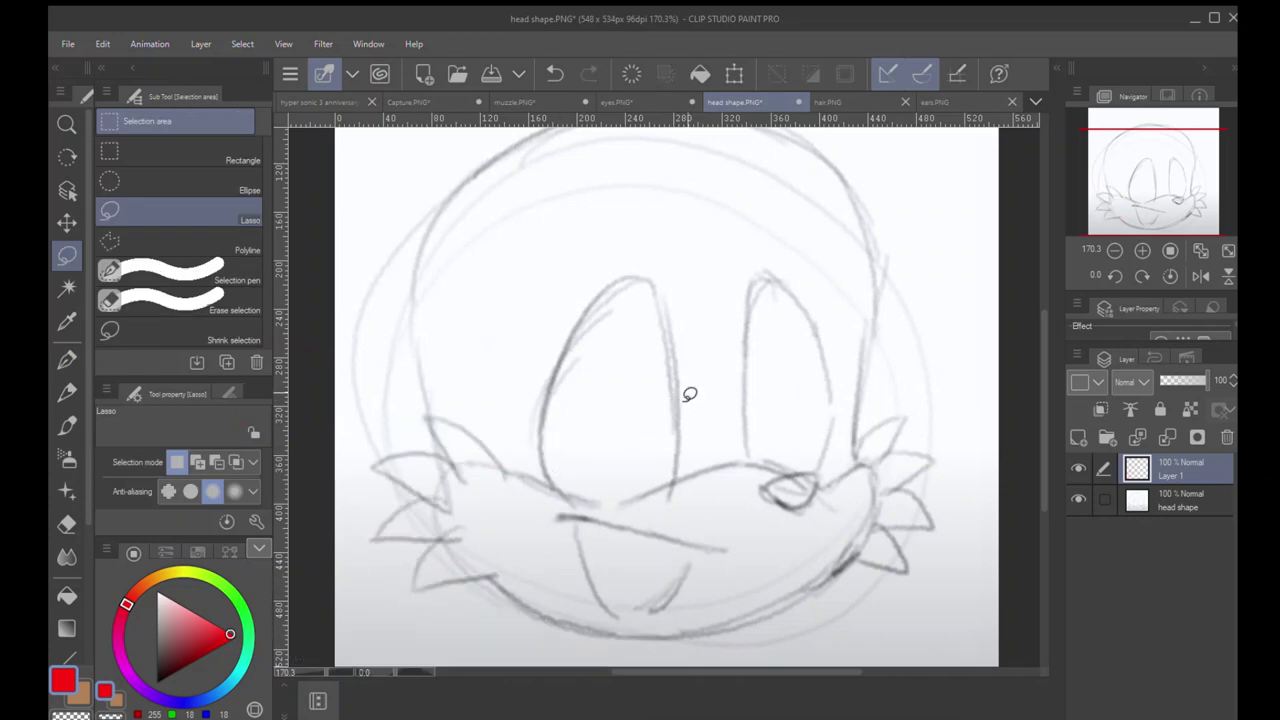
key(p)
key(ctrl+space)
scroll(679, 399, down, 2)
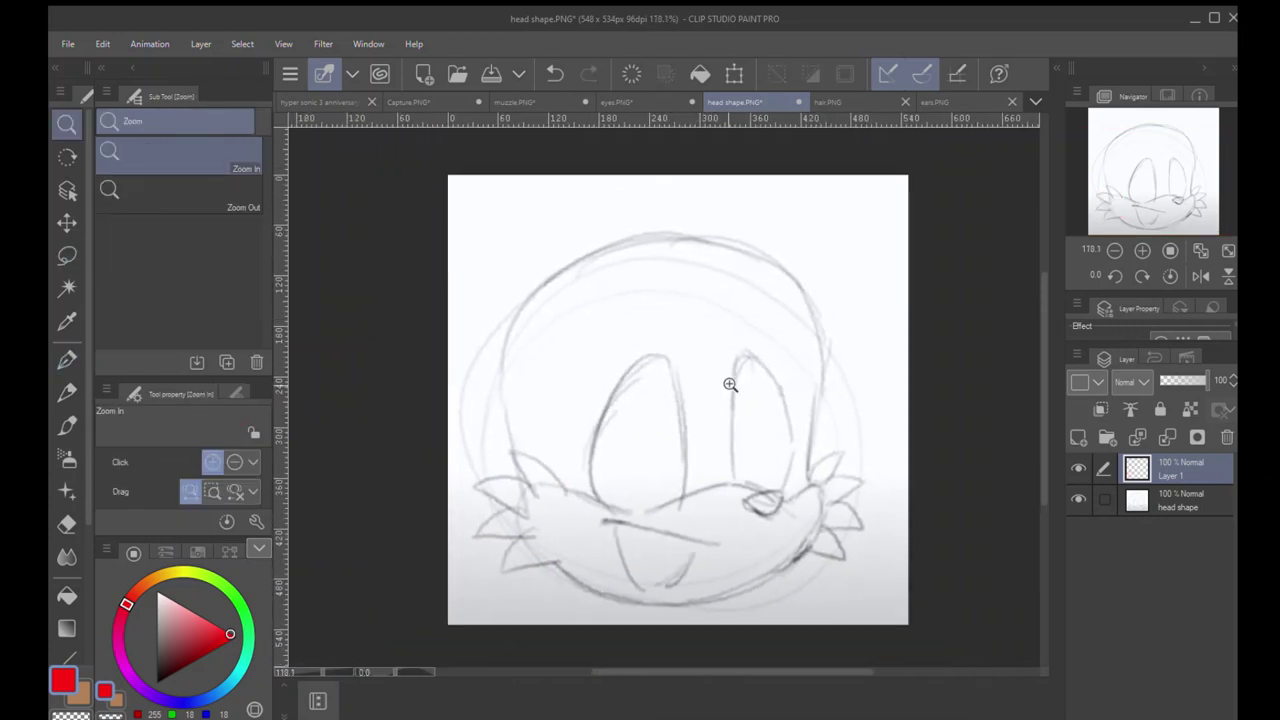
Step: Switch to hair.PNG and try long curved red strand lines, undoing each attempt
click(849, 102)
key(p)
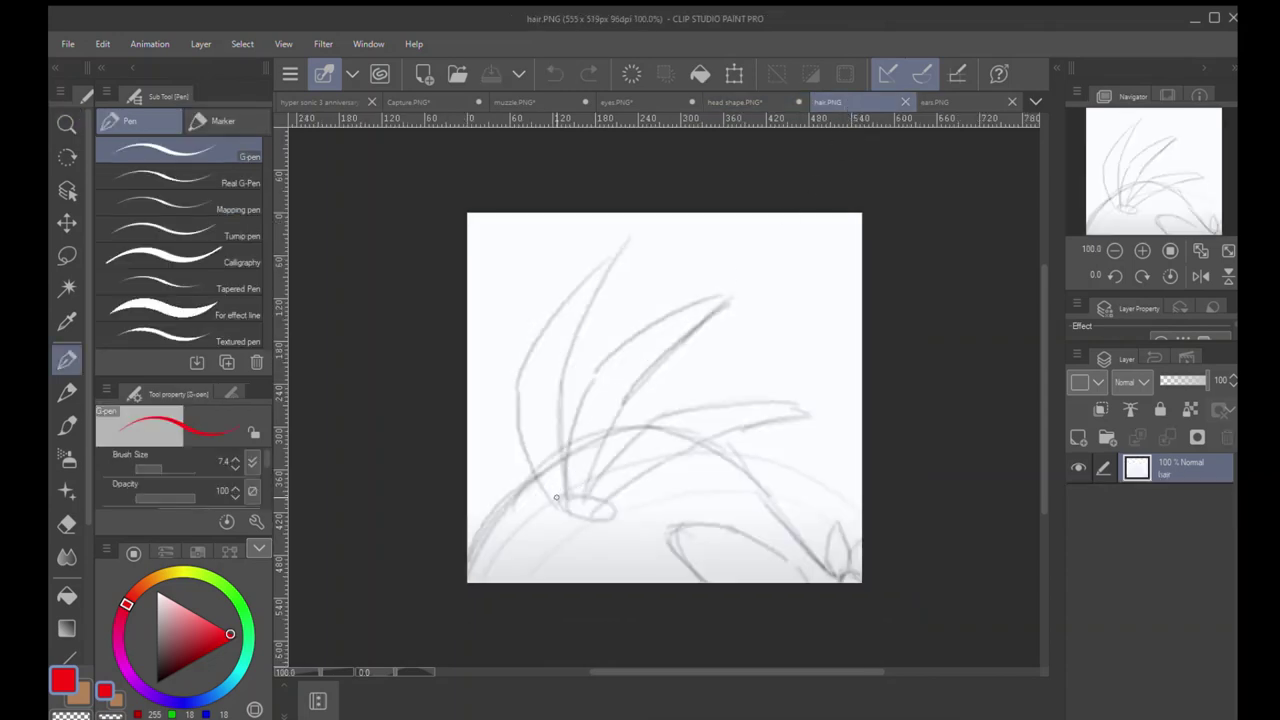
drag(556, 497, 512, 366)
key(ctrl+z)
mouse_move(560, 508)
mouse_down()
mouse_move(524, 445)
mouse_move(514, 370)
mouse_move(598, 257)
mouse_move(640, 232)
mouse_up()
mouse_move(566, 498)
mouse_down()
mouse_move(583, 316)
mouse_move(652, 230)
mouse_up()
key(ctrl+z)
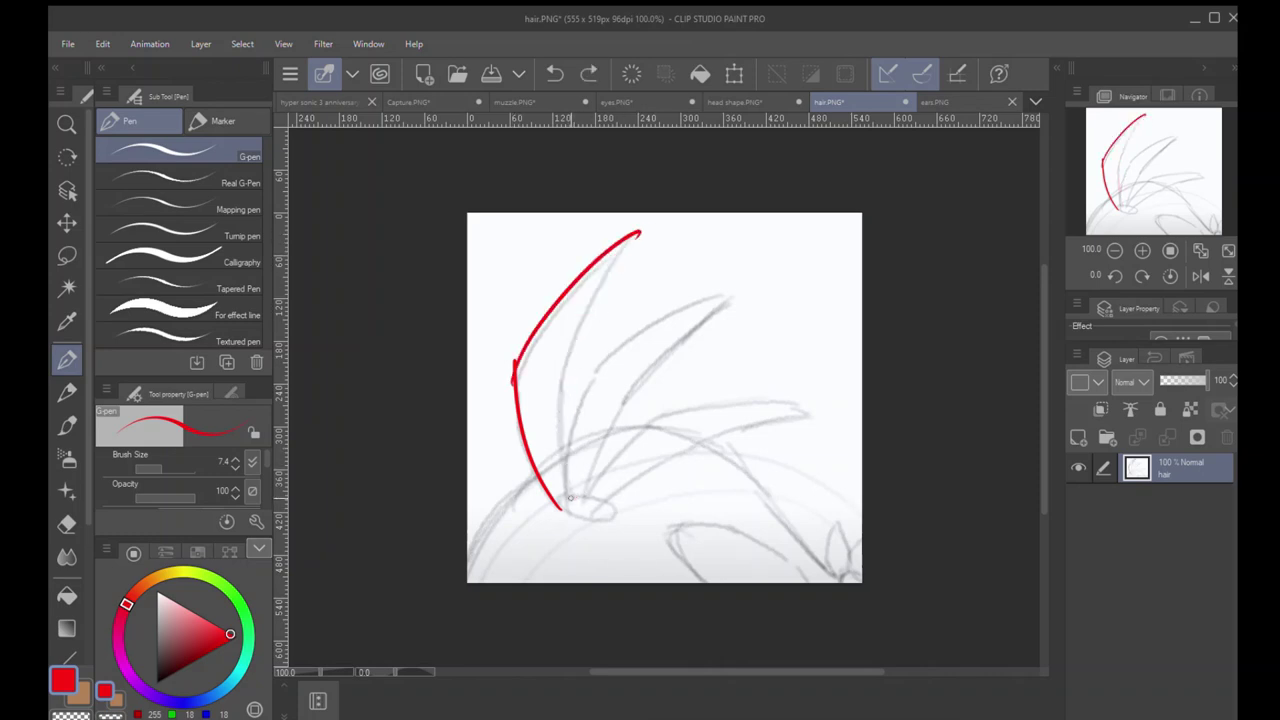
mouse_move(568, 499)
mouse_down()
mouse_move(567, 374)
mouse_move(639, 229)
mouse_up()
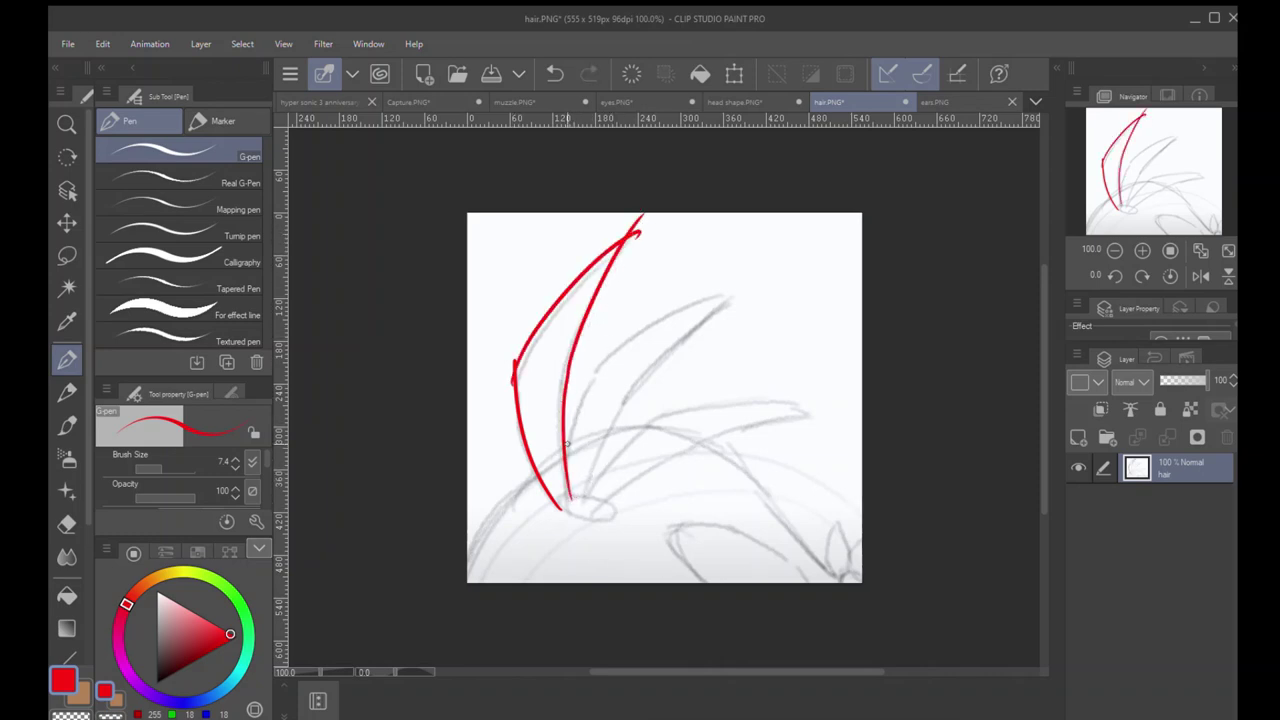
key(ctrl+z)
Step: Draw a red oval at the strand base with strands fanning out from it
key(ctrl+z)
key(ctrl+z)
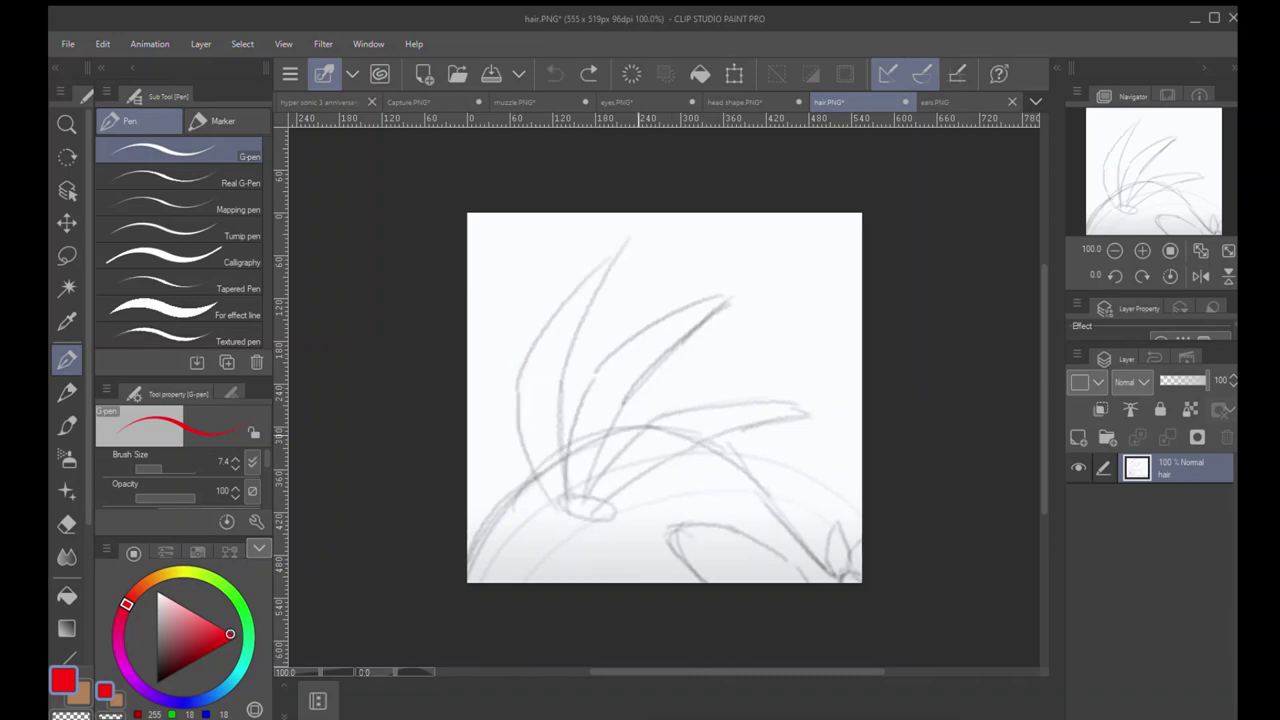
mouse_move(569, 508)
mouse_down()
mouse_move(563, 497)
mouse_move(612, 516)
mouse_move(562, 498)
mouse_move(538, 430)
mouse_up()
key(ctrl+z)
key(ctrl+z)
key(ctrl+z)
drag(530, 384, 543, 286)
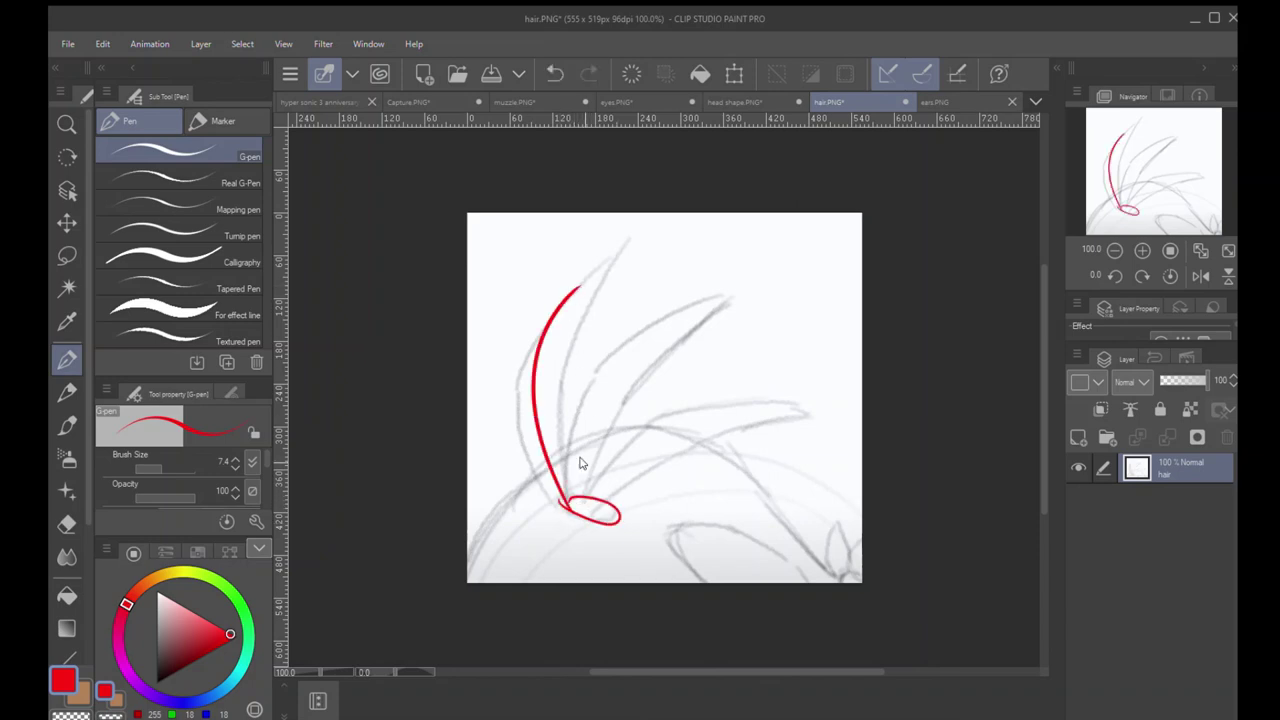
key(ctrl+z)
mouse_move(560, 495)
mouse_down()
mouse_move(625, 257)
mouse_move(574, 332)
mouse_move(553, 411)
mouse_move(568, 360)
mouse_move(600, 366)
mouse_move(706, 309)
mouse_move(620, 442)
mouse_move(755, 388)
mouse_up()
drag(598, 514, 795, 412)
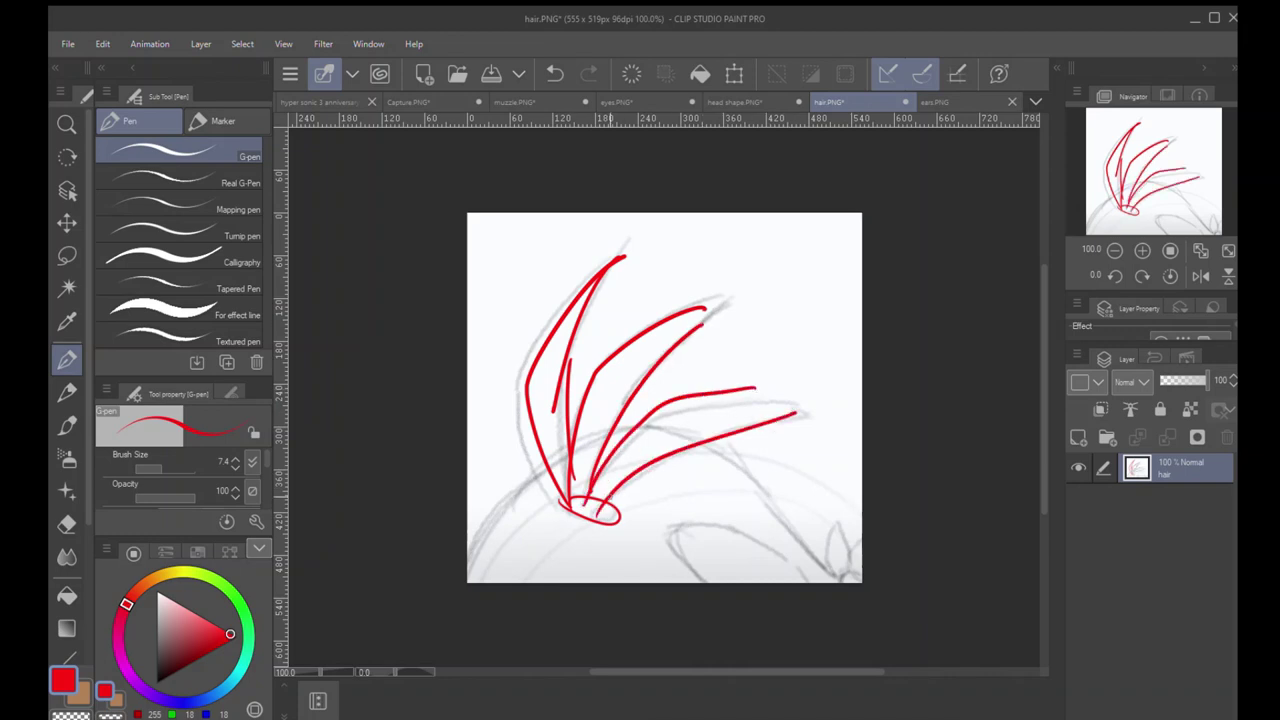
Step: Undo all the red hair strokes, including a last oval attempt
key(m)
mouse_move(490, 540)
mouse_down()
mouse_move(571, 211)
mouse_move(771, 229)
mouse_move(778, 259)
mouse_up()
key(ctrl+z)
key(ctrl+z)
key(ctrl+z)
key(ctrl+z)
key(ctrl+z)
key(ctrl+z)
key(ctrl+z)
key(ctrl+z)
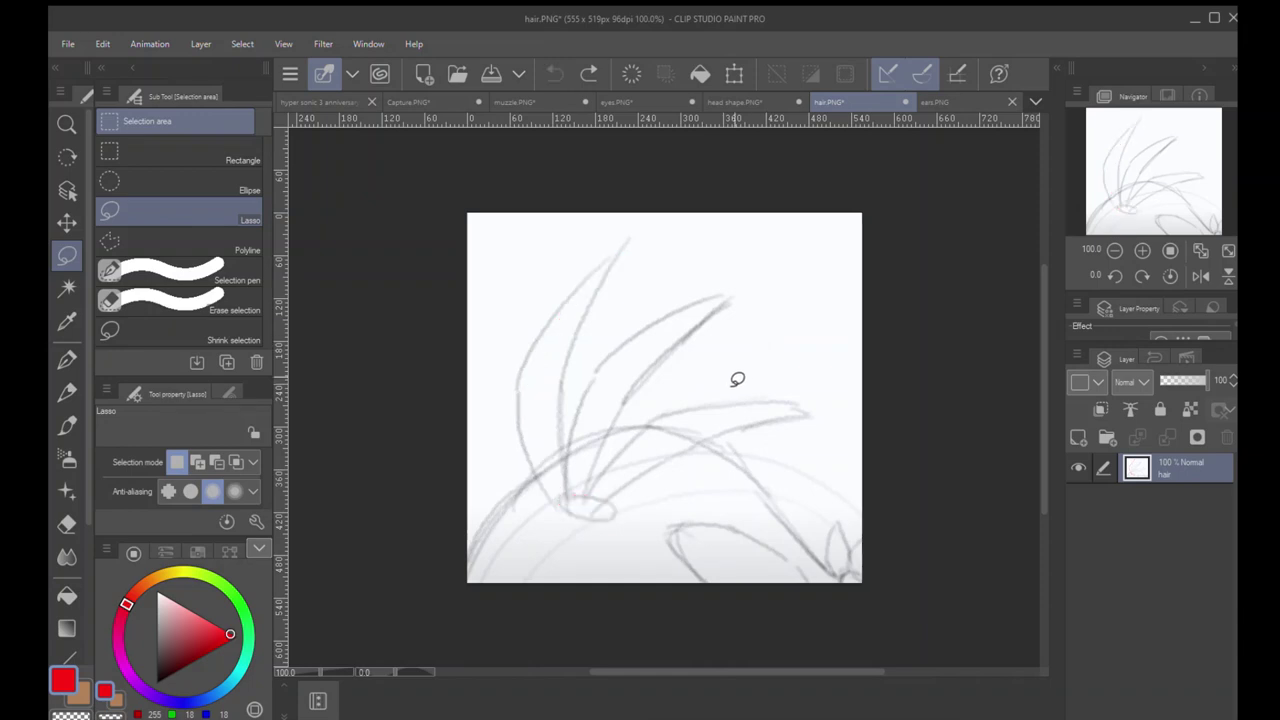
key(p)
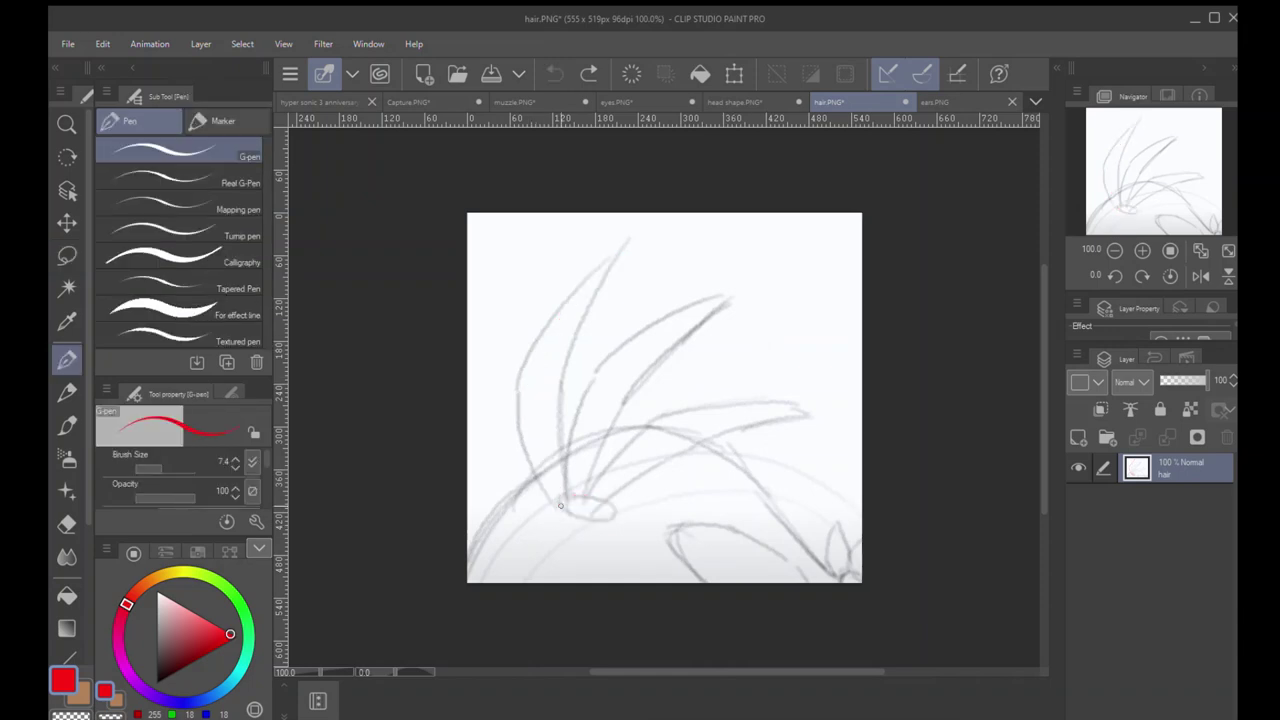
mouse_move(557, 497)
mouse_down()
mouse_move(586, 488)
mouse_move(586, 514)
mouse_move(513, 418)
mouse_up()
key(ctrl+z)
key(ctrl+z)
key(ctrl+z)
click(940, 102)
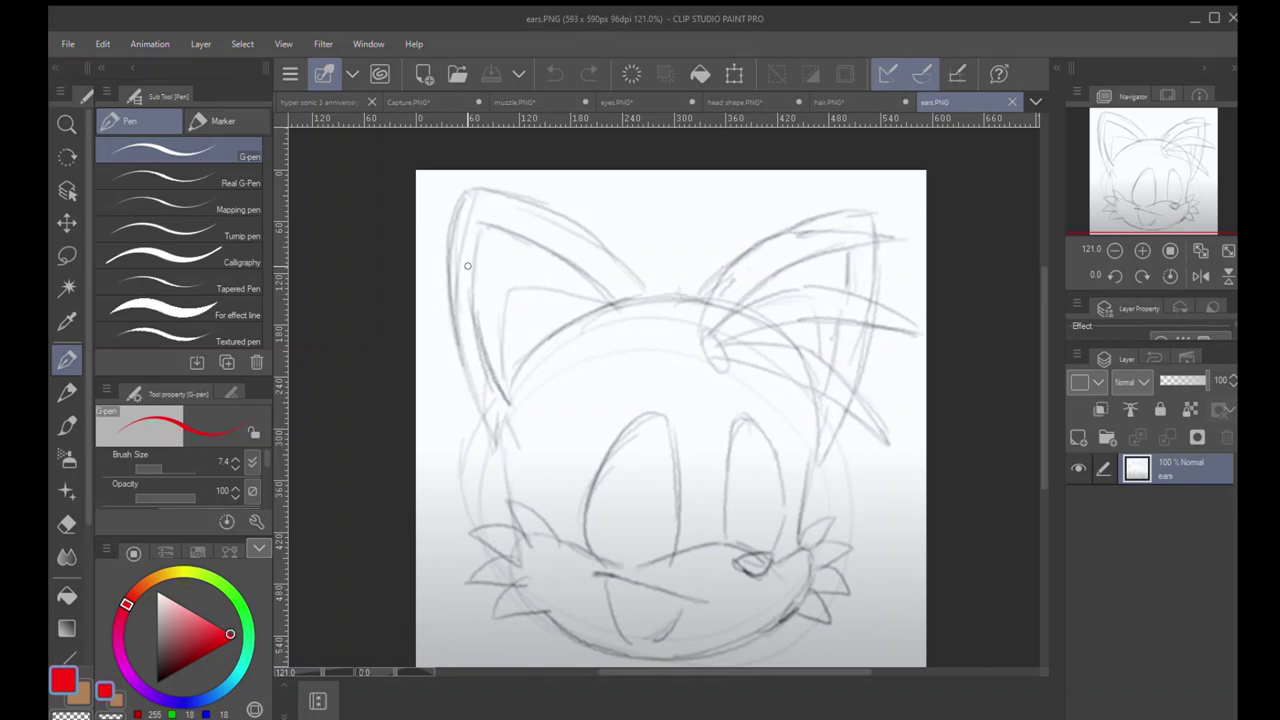
scroll(516, 361, up, 1)
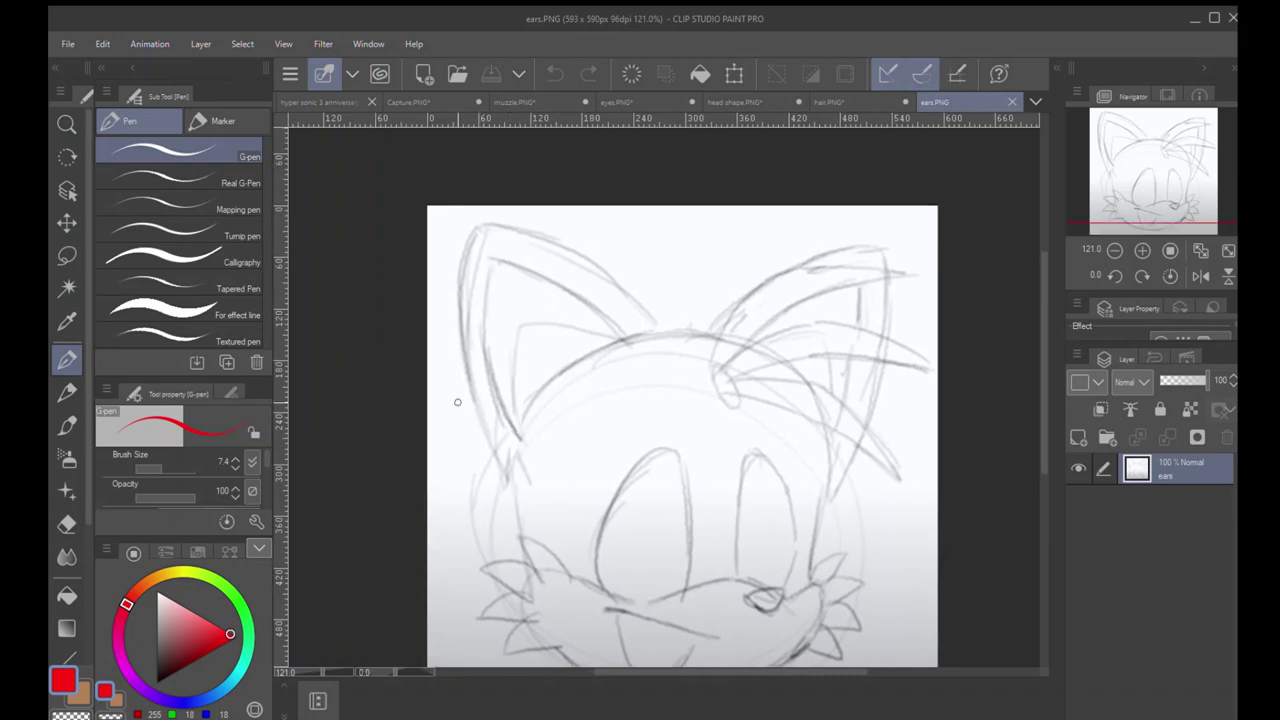
click(502, 475)
mouse_move(504, 478)
mouse_down()
mouse_move(457, 386)
mouse_move(456, 288)
mouse_up()
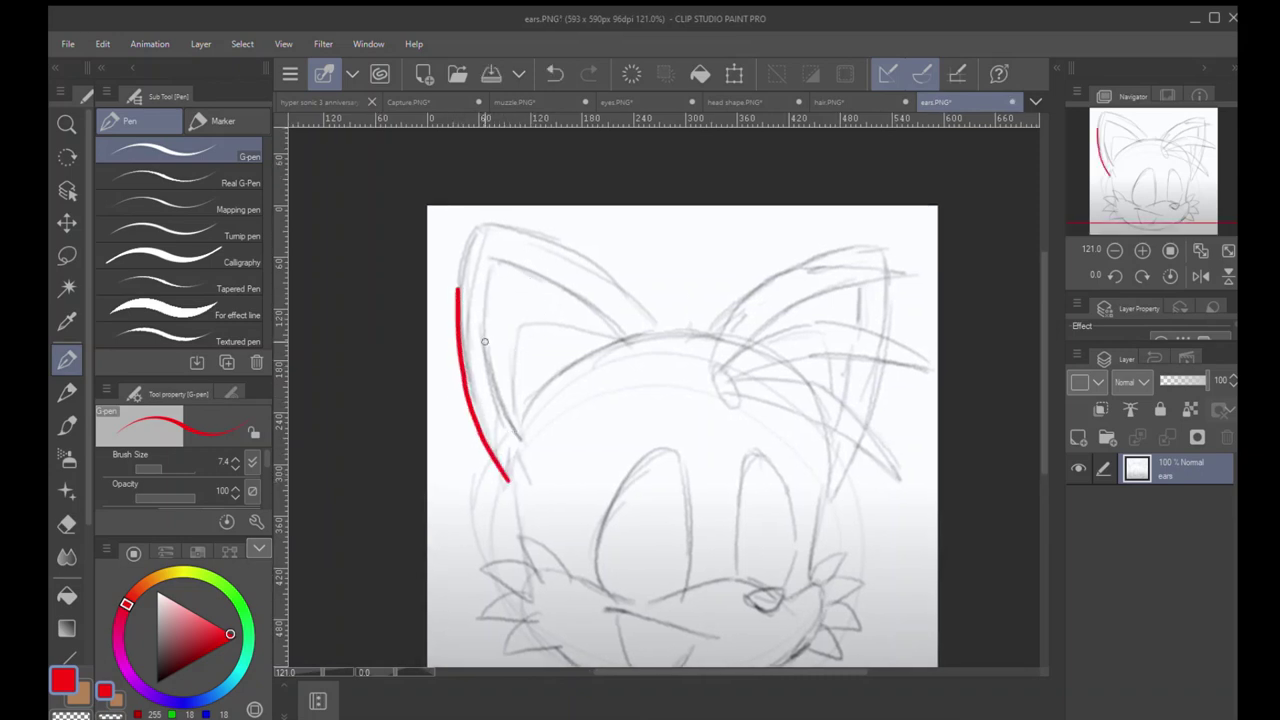
key(ctrl+z)
mouse_move(527, 414)
mouse_down()
mouse_move(510, 258)
mouse_move(626, 331)
mouse_up()
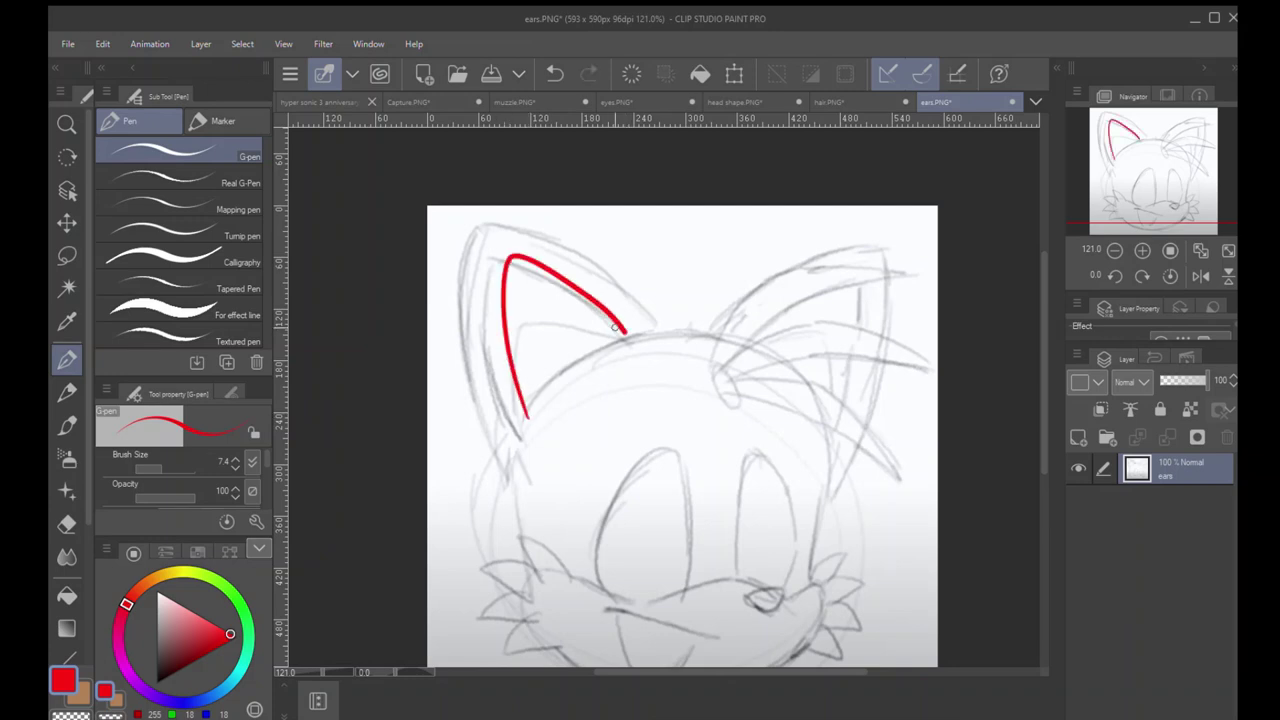
mouse_move(547, 386)
mouse_down()
mouse_move(533, 292)
mouse_move(608, 351)
mouse_up()
drag(548, 385, 608, 350)
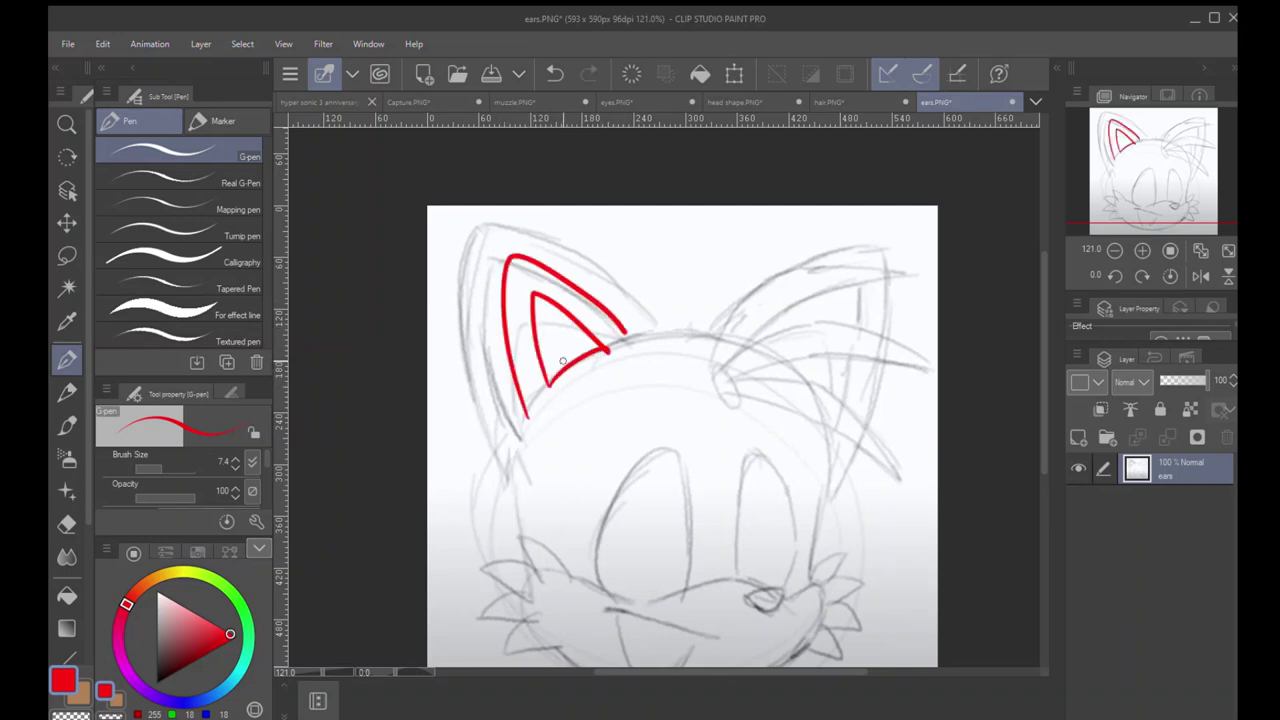
key(ctrl+z)
key(ctrl+z)
key(ctrl+z)
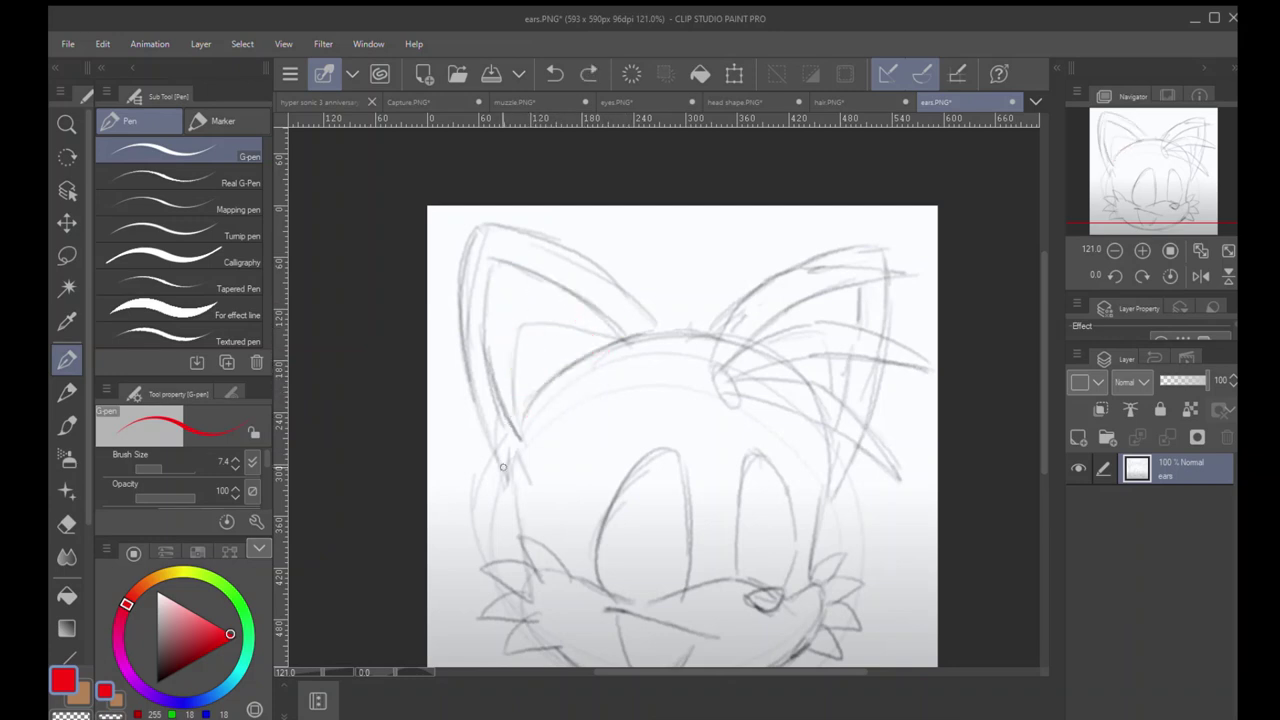
drag(509, 492, 508, 489)
mouse_move(828, 484)
mouse_down()
mouse_move(818, 500)
mouse_move(827, 485)
mouse_up()
drag(498, 497, 788, 513)
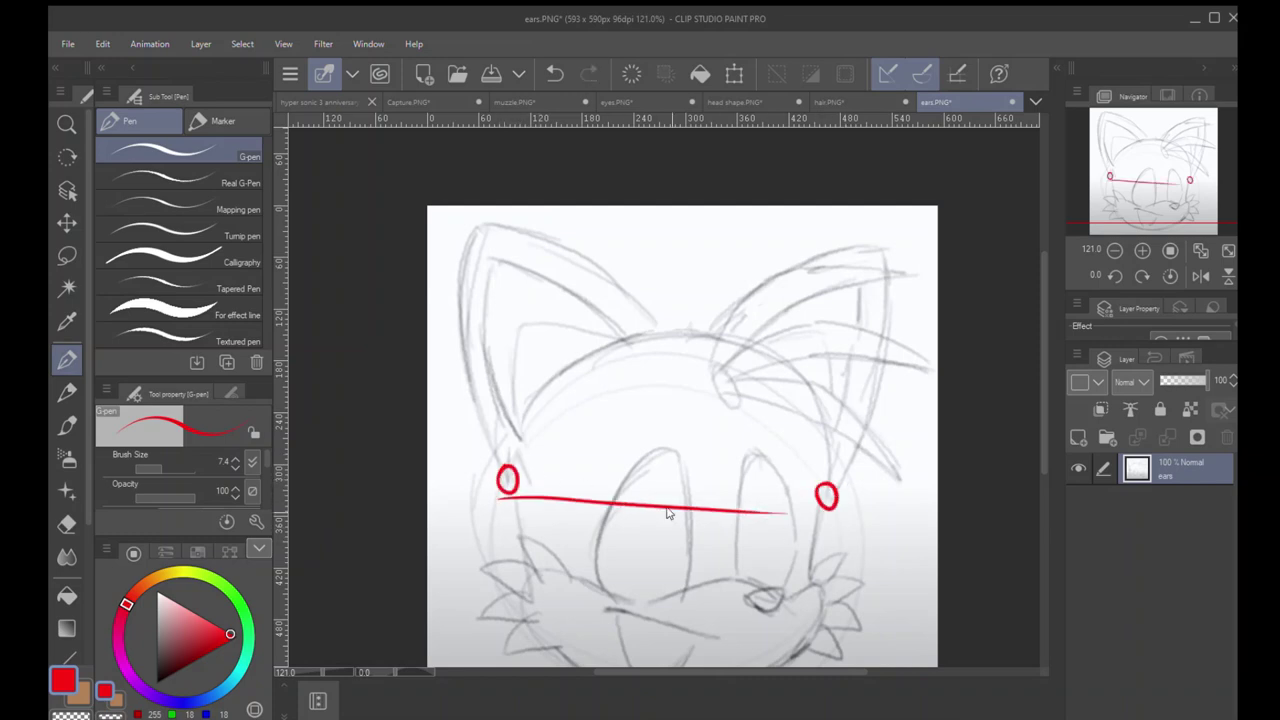
key(ctrl+z)
key(ctrl+z)
key(ctrl+z)
drag(510, 478, 553, 622)
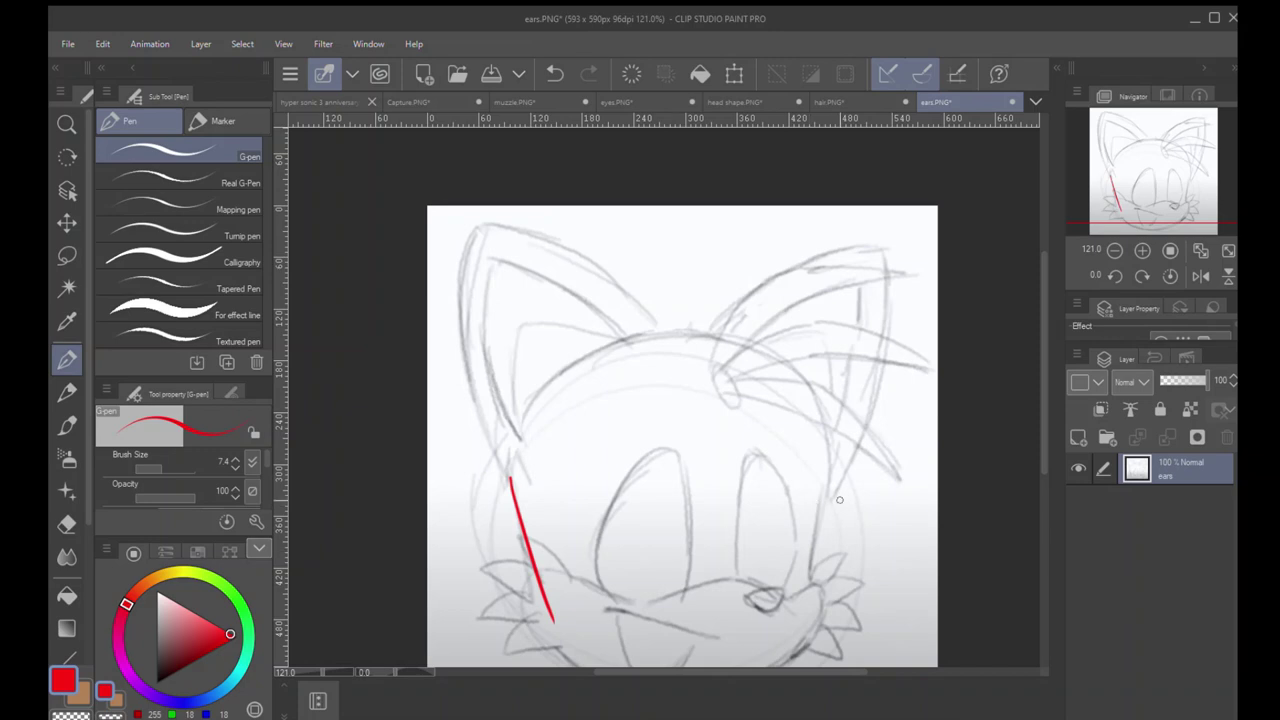
mouse_move(838, 468)
mouse_down()
mouse_move(819, 581)
mouse_move(839, 484)
mouse_up()
key(ctrl+z)
mouse_move(508, 482)
mouse_down()
mouse_move(527, 402)
mouse_move(855, 422)
mouse_up()
drag(818, 372, 838, 488)
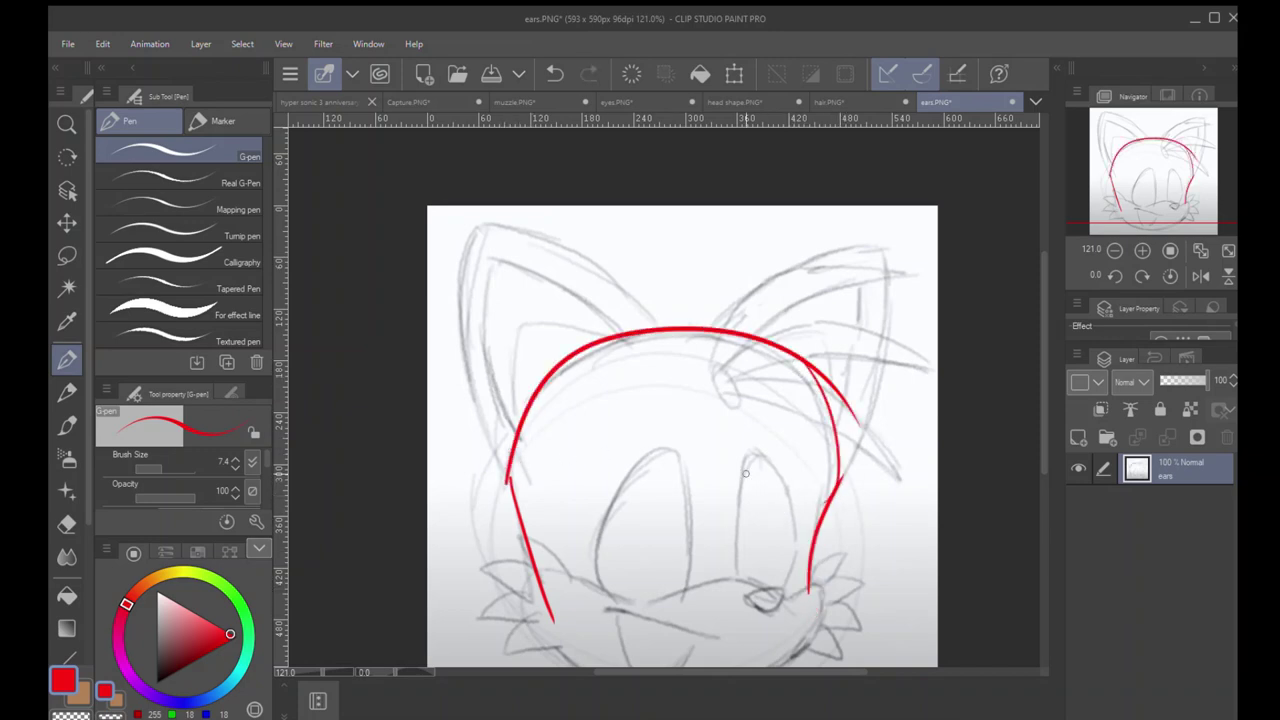
key(ctrl+z)
key(ctrl+z)
key(ctrl+z)
key(ctrl+z)
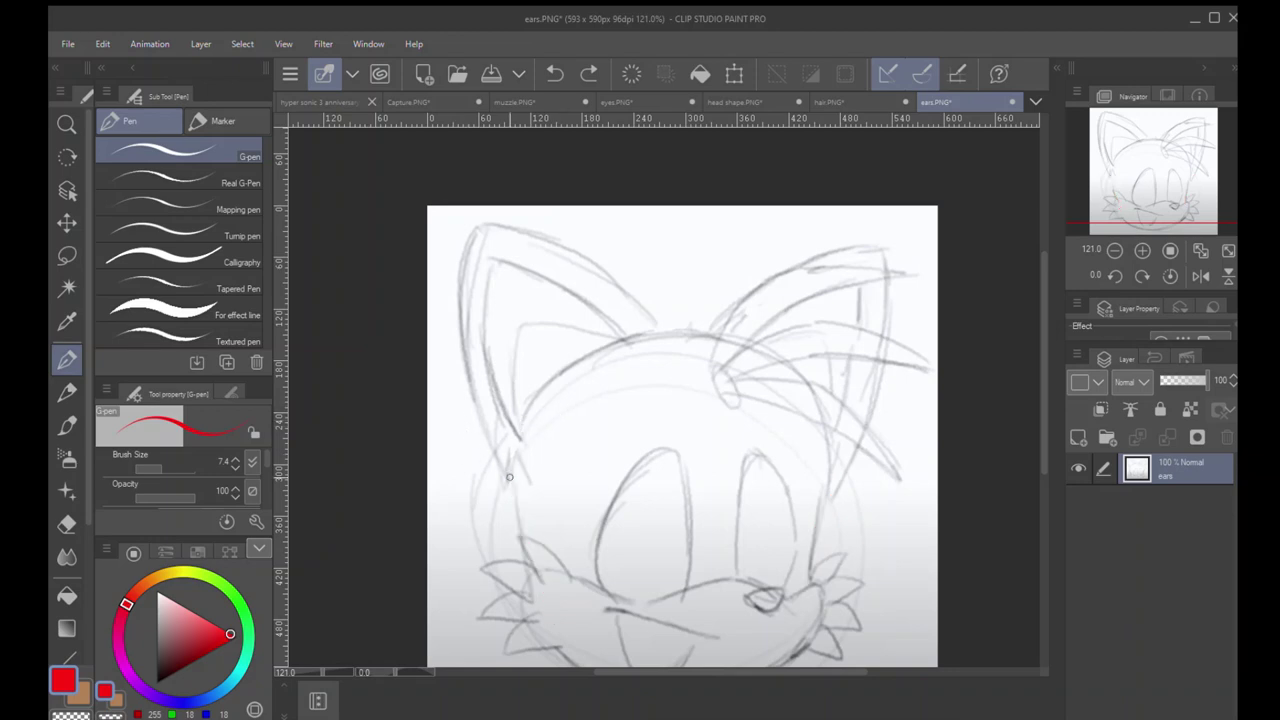
drag(507, 462, 536, 570)
drag(806, 579, 836, 474)
key(ctrl+z)
key(ctrl+z)
drag(484, 497, 784, 510)
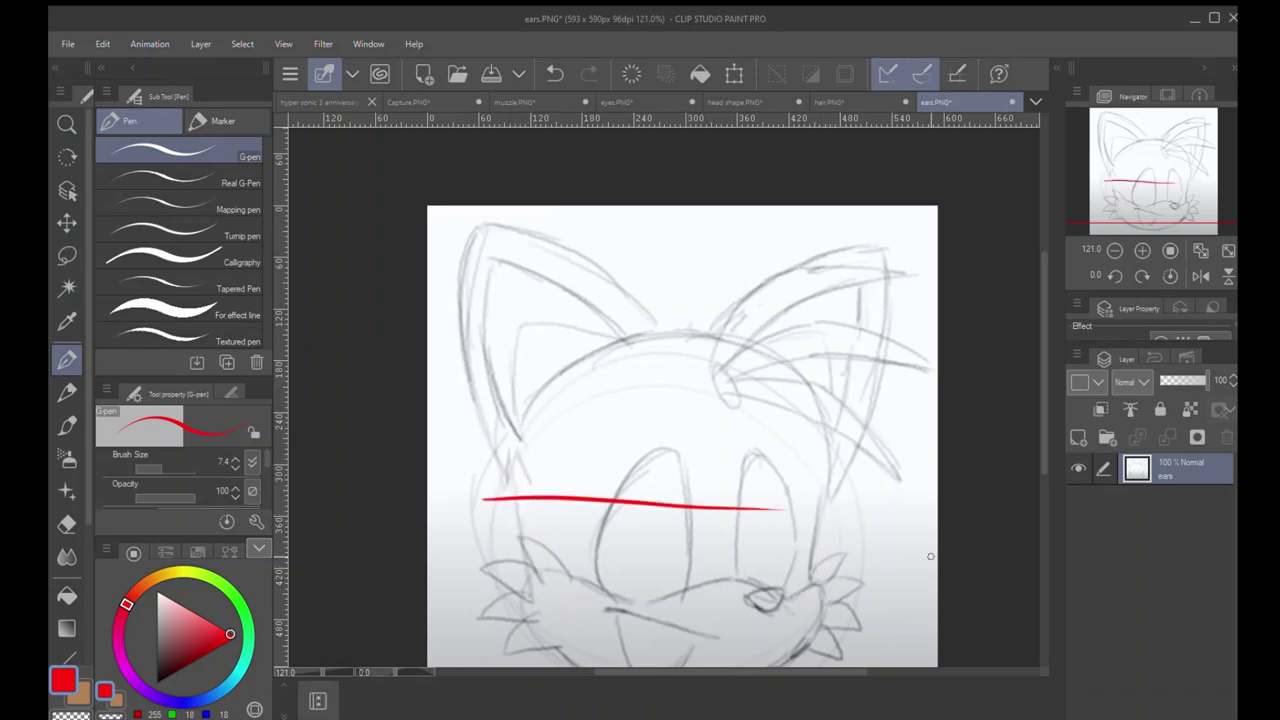
key(ctrl+z)
mouse_move(484, 488)
mouse_down()
mouse_move(654, 500)
mouse_move(932, 532)
mouse_up()
key(ctrl+z)
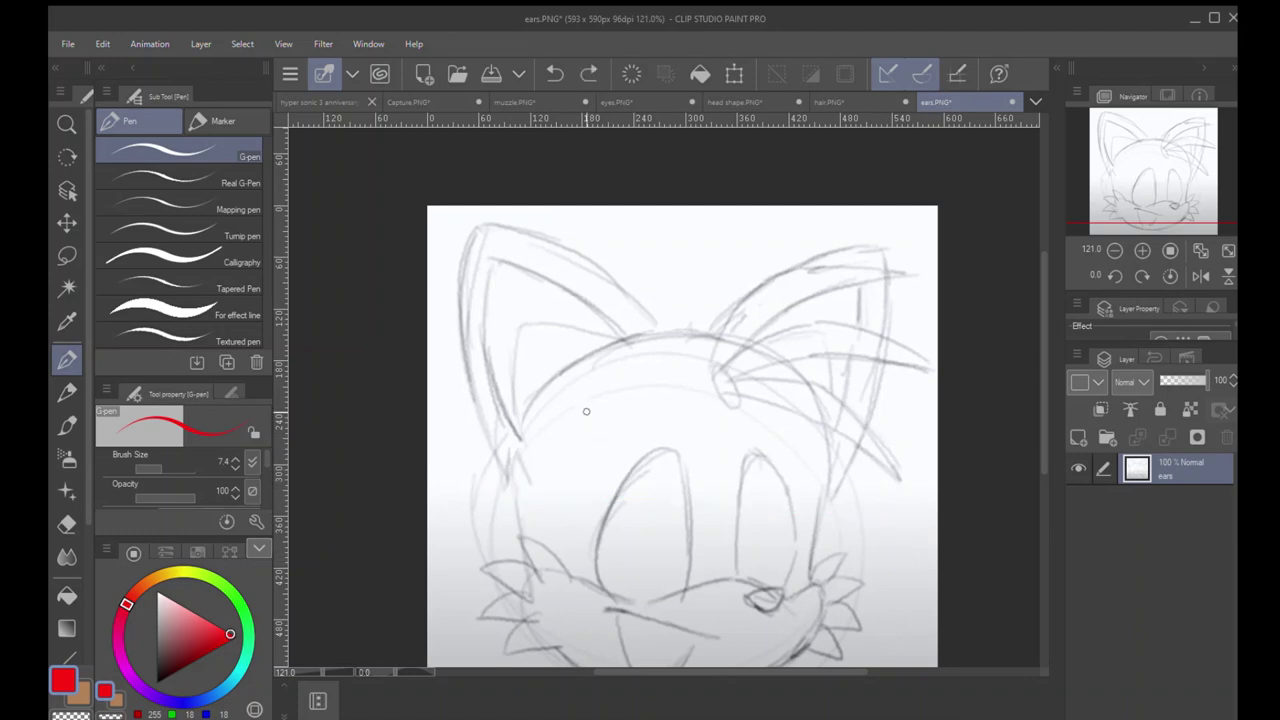
drag(600, 410, 614, 362)
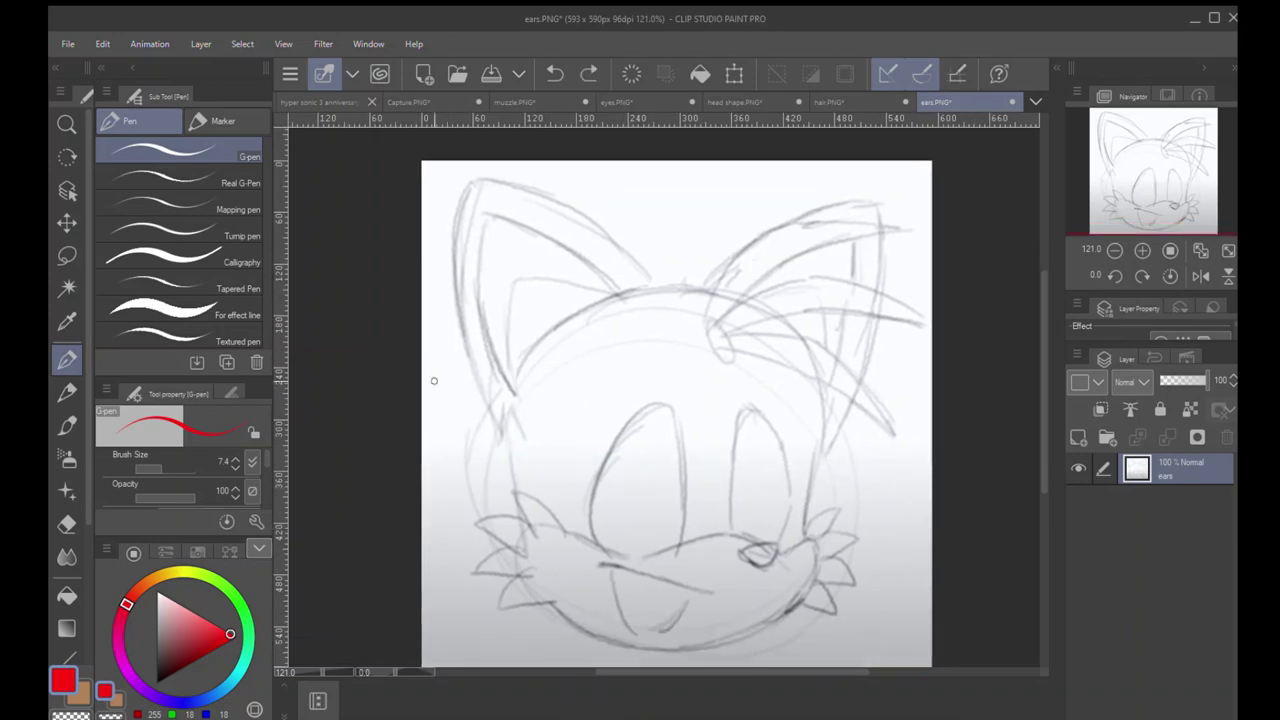
Step: Lower the sketch in view and try red outer-edge strokes and a circle on the left ear, undoing them
drag(491, 383, 489, 421)
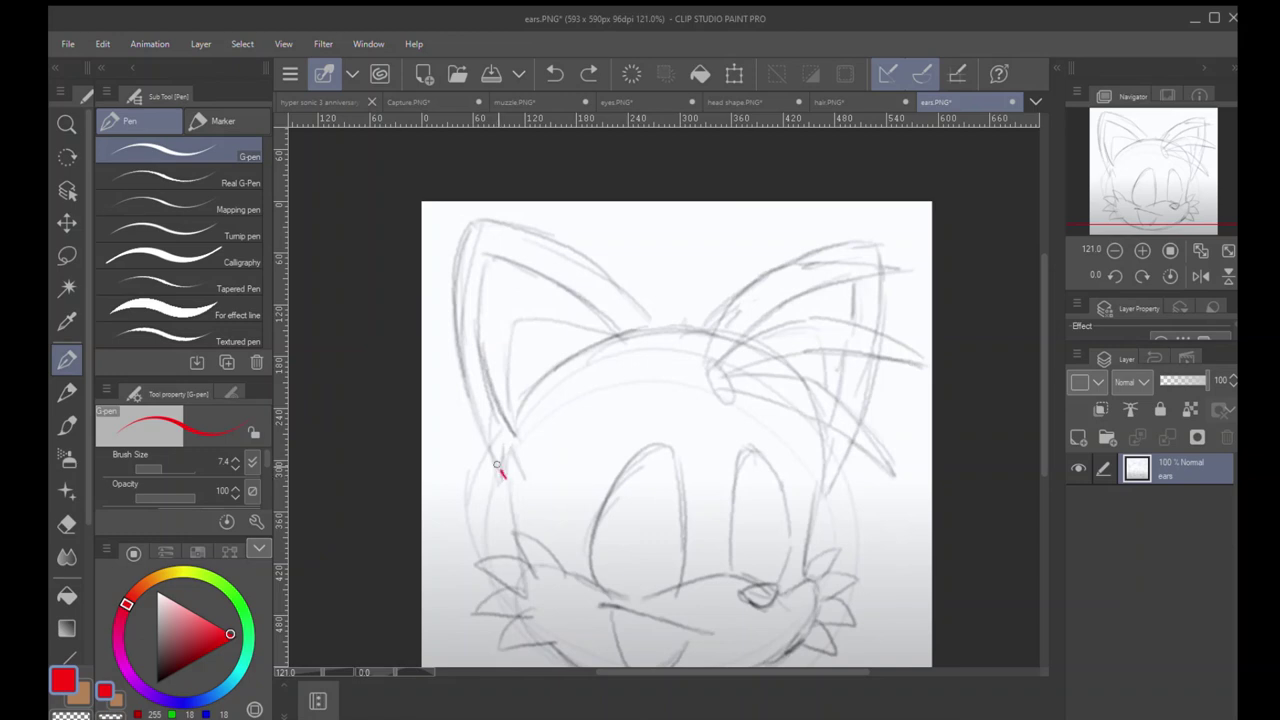
mouse_move(497, 465)
mouse_down()
mouse_move(457, 340)
mouse_move(466, 214)
mouse_up()
key(ctrl+z)
mouse_move(508, 482)
mouse_down()
mouse_move(468, 224)
mouse_move(481, 201)
mouse_move(700, 350)
mouse_up()
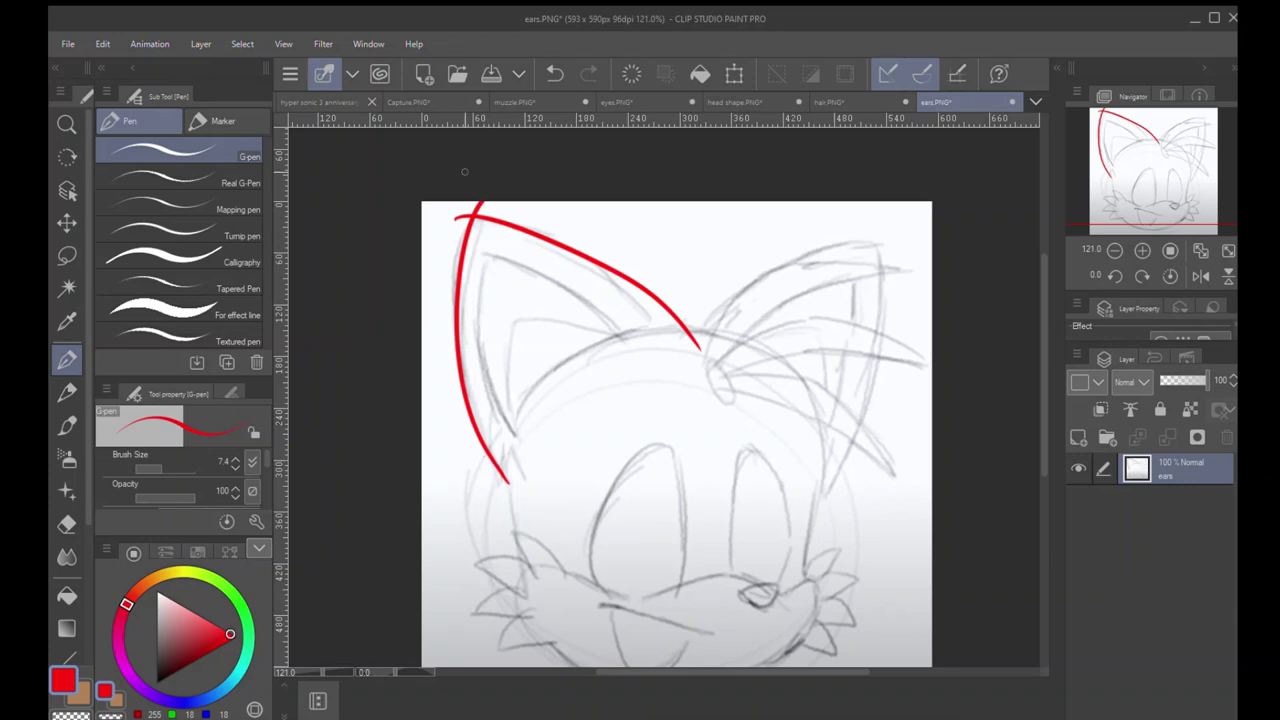
drag(425, 466, 500, 205)
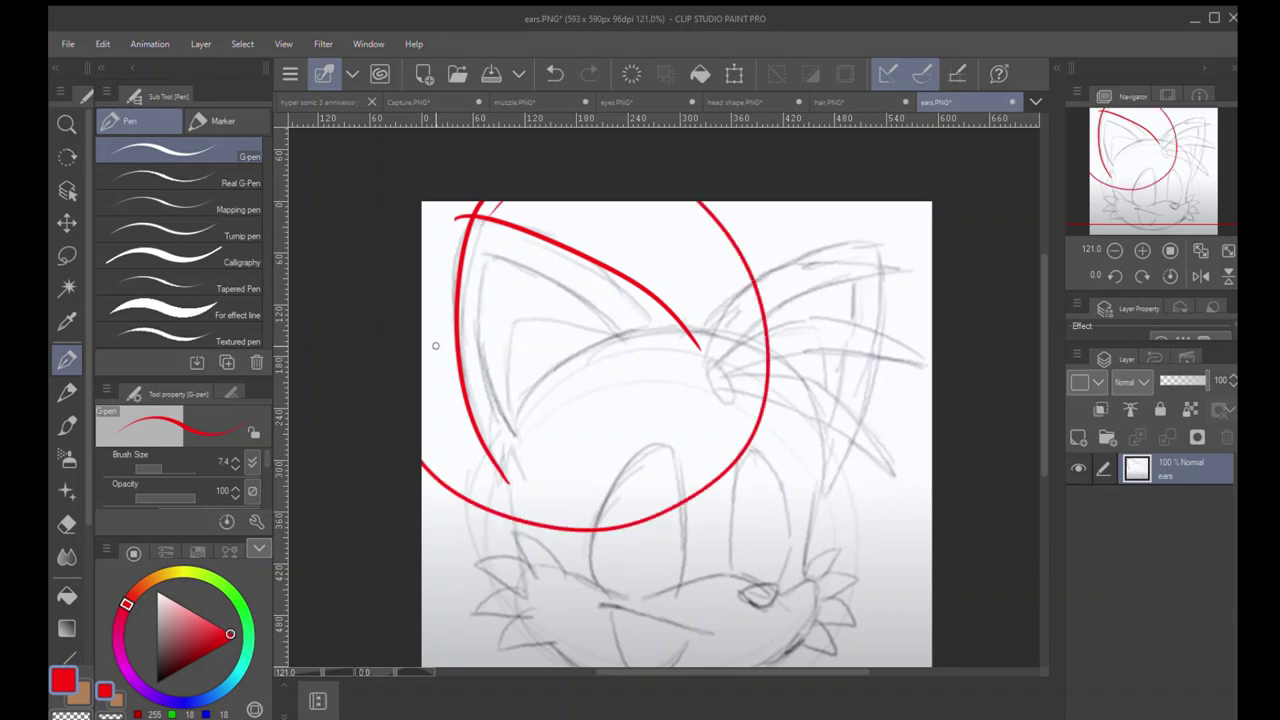
key(ctrl+z)
key(ctrl+z)
key(ctrl+z)
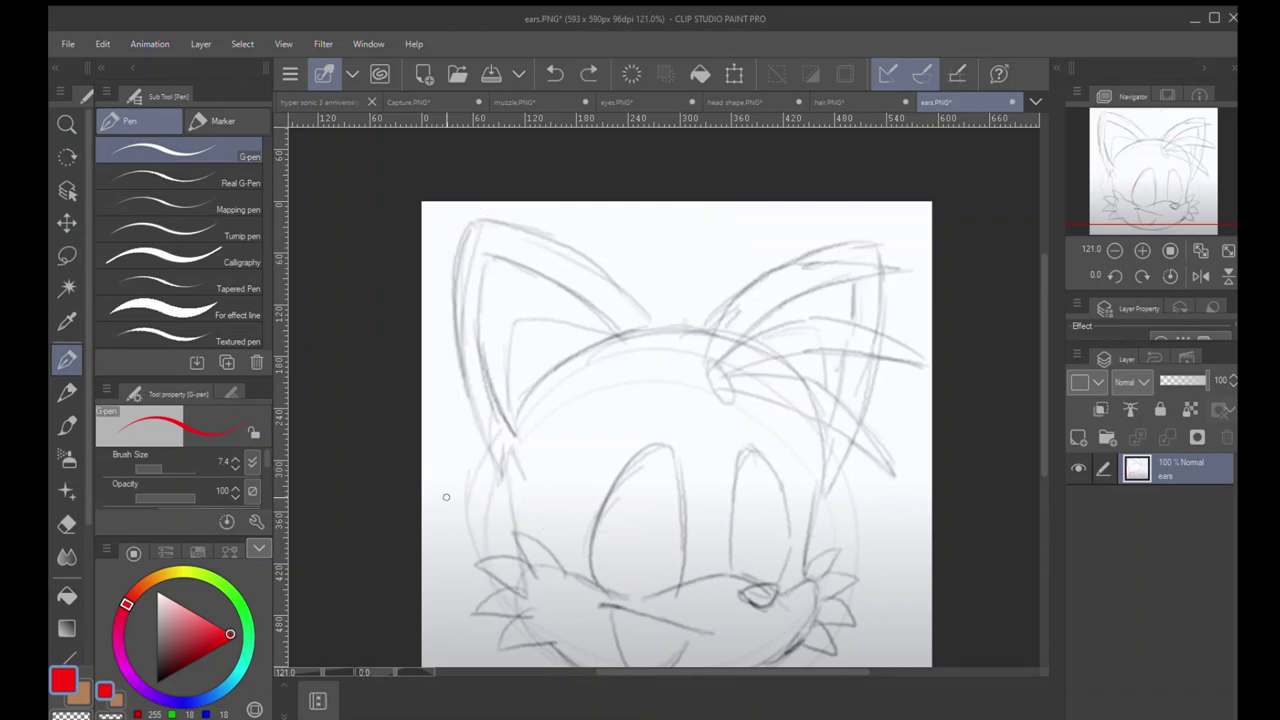
mouse_move(502, 474)
mouse_down()
mouse_move(438, 311)
mouse_move(440, 204)
mouse_up()
key(ctrl+z)
mouse_move(510, 484)
mouse_down()
mouse_move(484, 200)
mouse_move(634, 294)
mouse_move(646, 325)
mouse_move(680, 336)
mouse_up()
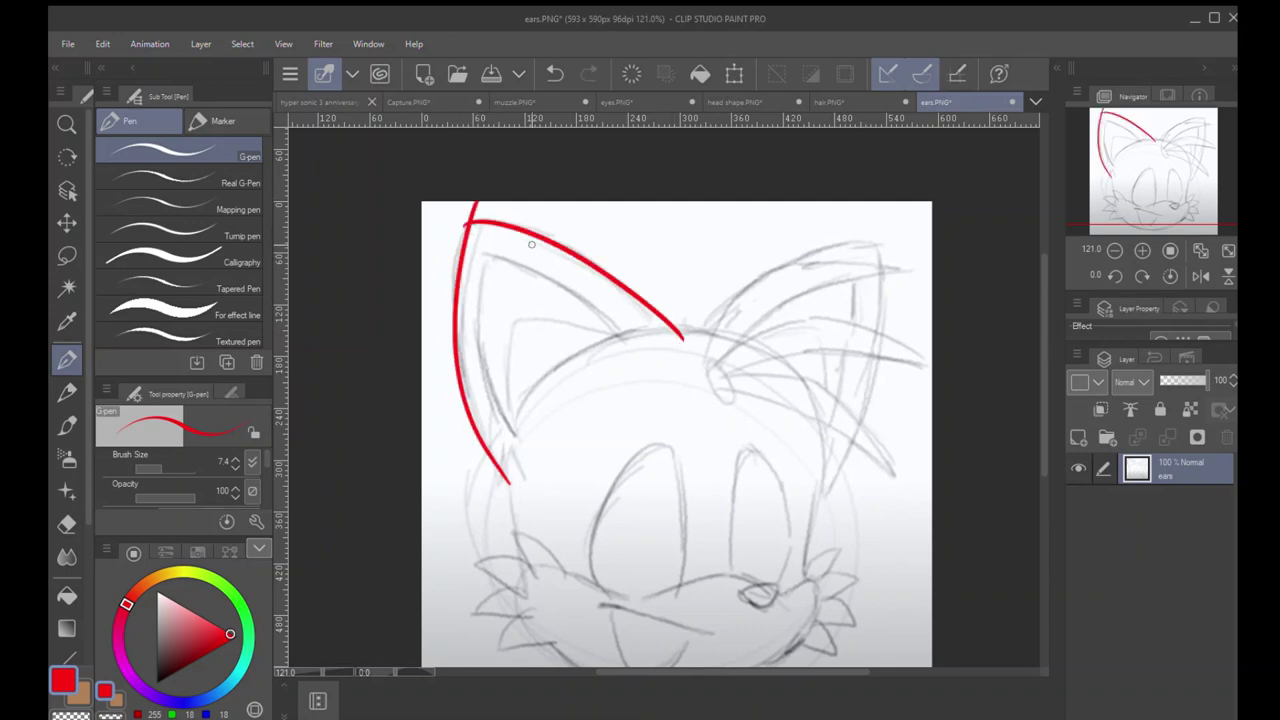
key(ctrl+z)
Step: Try red ear-top and inner-edge lines on the left ear, undoing each attempt
mouse_move(458, 212)
mouse_down()
mouse_move(554, 244)
mouse_move(678, 335)
mouse_up()
key(ctrl+z)
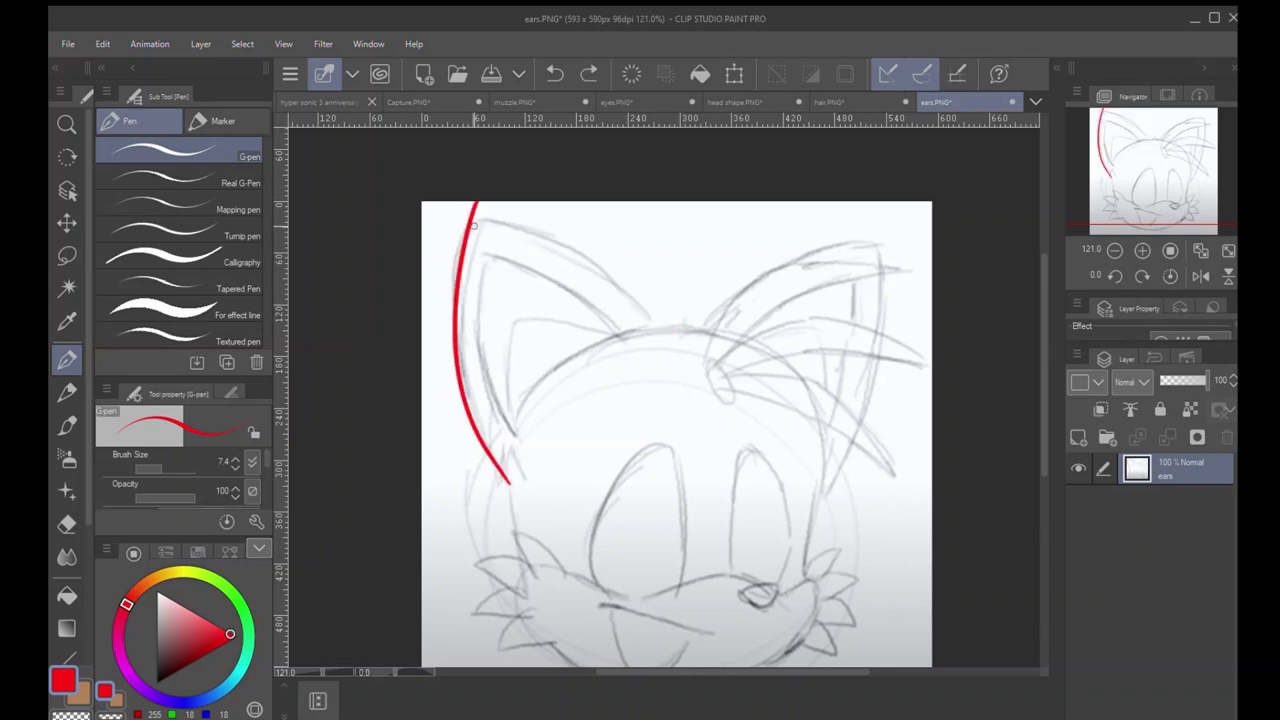
drag(464, 222, 672, 351)
drag(514, 428, 484, 232)
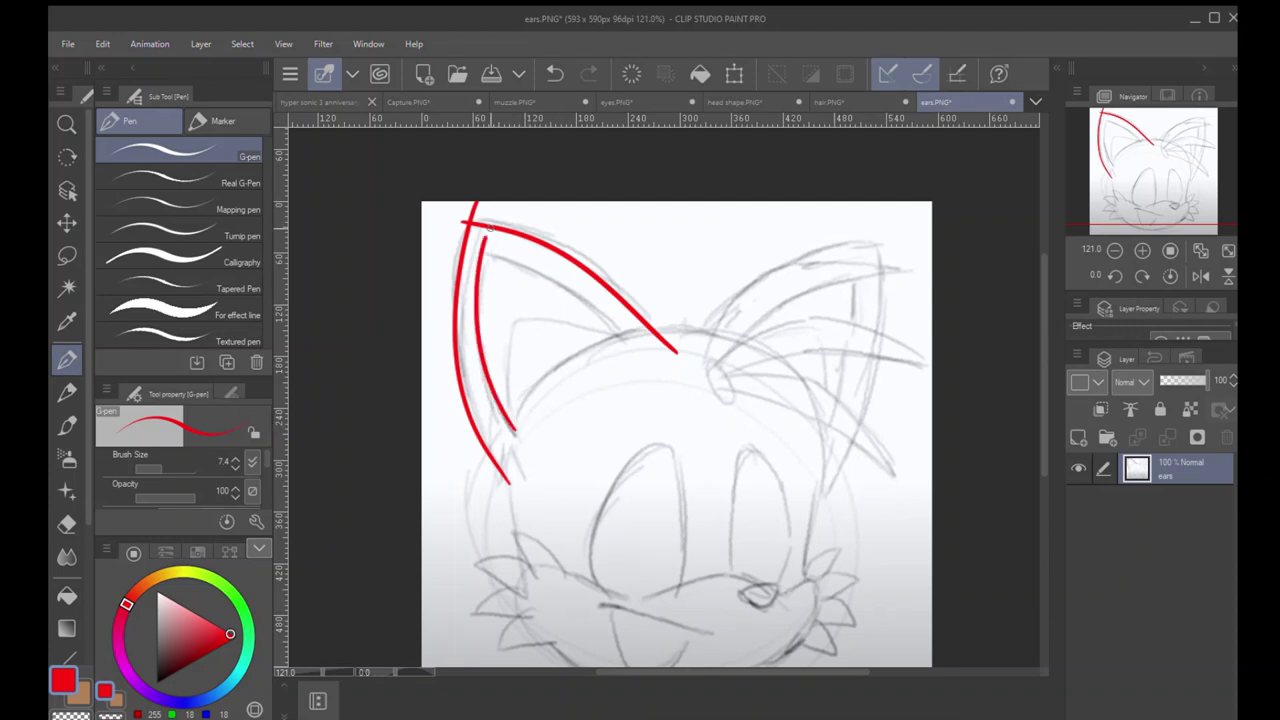
key(ctrl+z)
drag(514, 436, 492, 234)
key(ctrl+z)
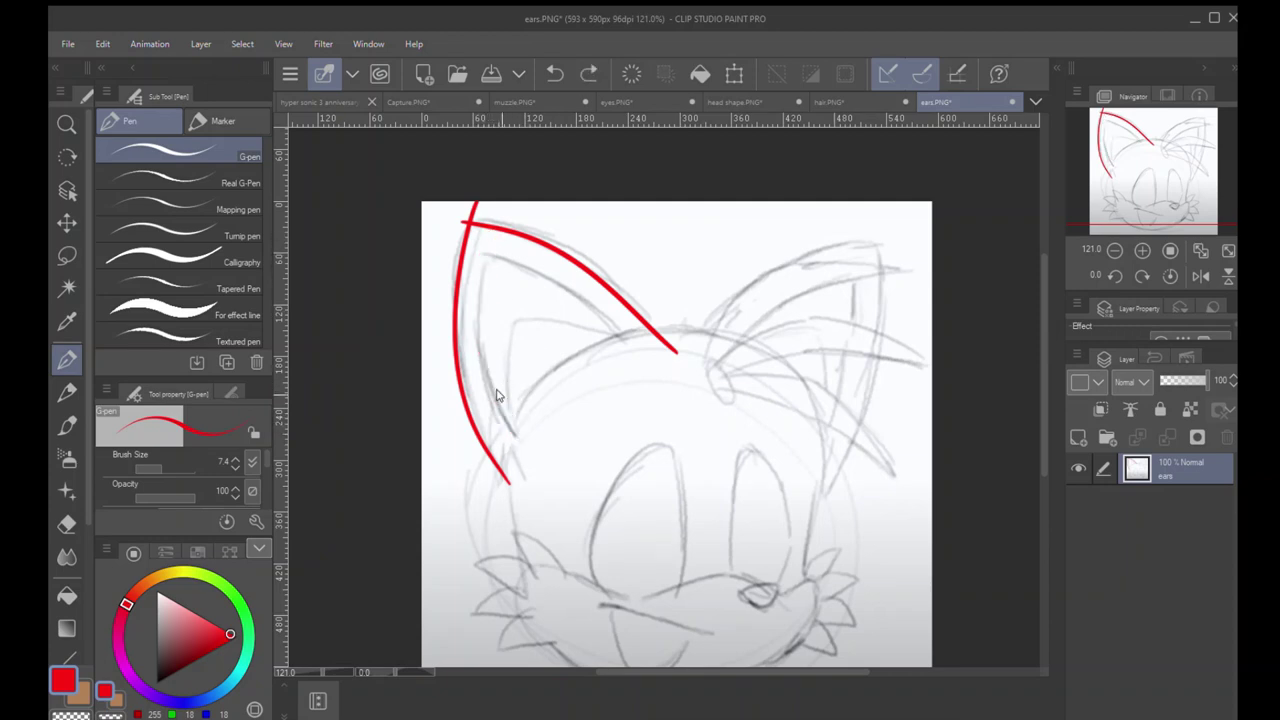
key(ctrl+z)
key(ctrl+z)
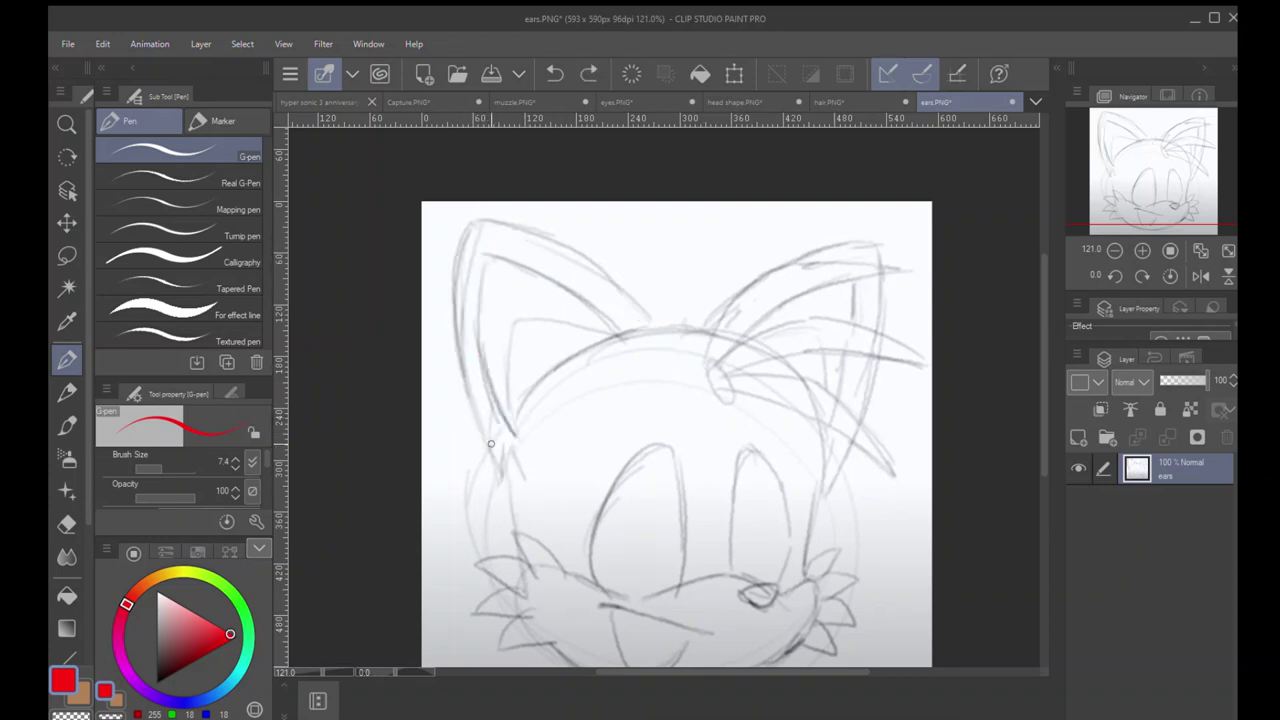
mouse_move(491, 472)
mouse_down()
mouse_move(480, 241)
mouse_move(676, 351)
mouse_up()
mouse_move(545, 215)
mouse_down()
mouse_move(491, 216)
mouse_move(540, 218)
mouse_up()
Step: Redraw the left ear's outer edge, tip loop and inner-ear line, then undo them
key(ctrl+z)
key(ctrl+z)
mouse_move(502, 473)
mouse_down()
mouse_move(466, 385)
mouse_move(455, 210)
mouse_move(468, 208)
mouse_up()
key(ctrl+z)
mouse_move(497, 463)
mouse_down()
mouse_move(472, 210)
mouse_move(643, 288)
mouse_move(662, 322)
mouse_up()
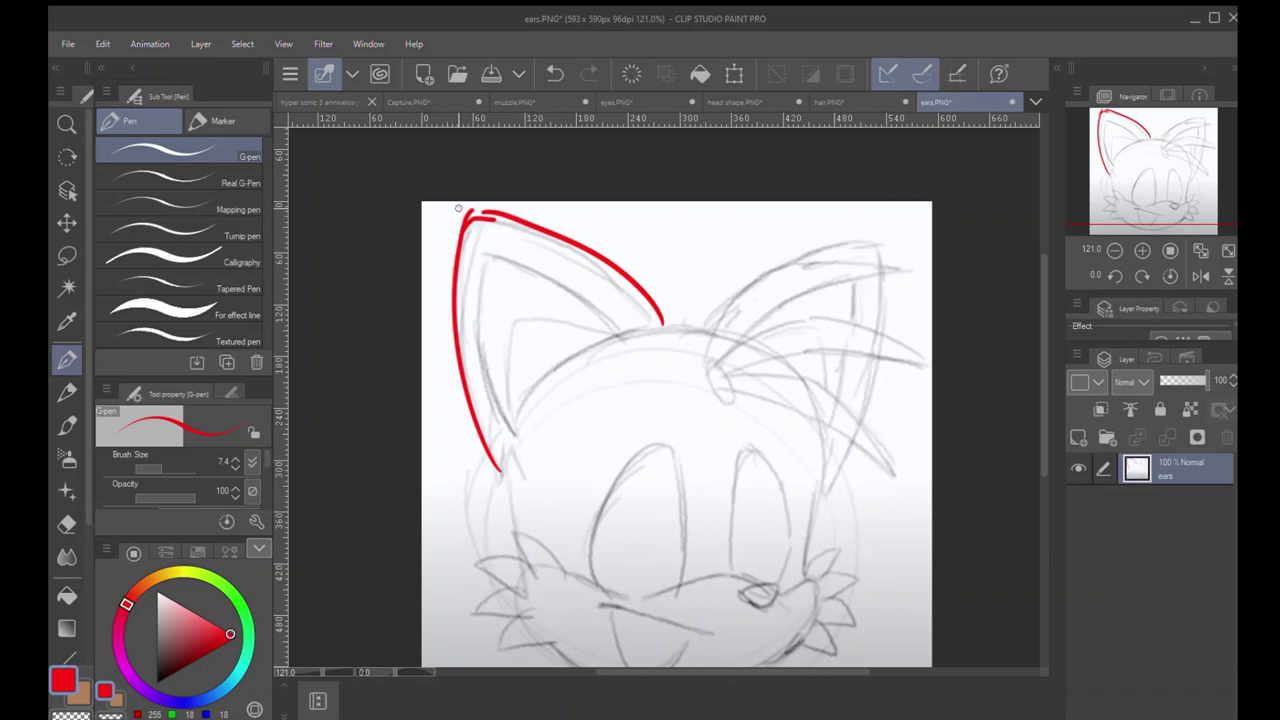
drag(458, 208, 476, 232)
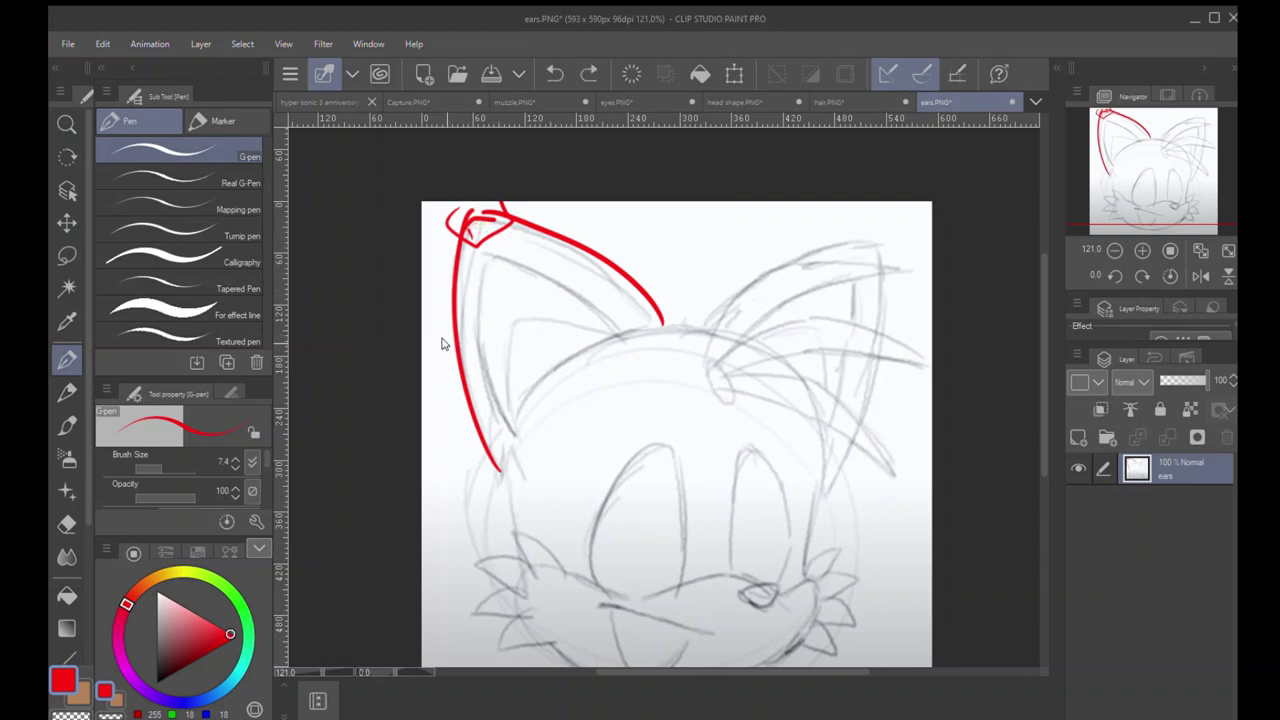
key(ctrl+z)
key(ctrl+z)
key(ctrl+z)
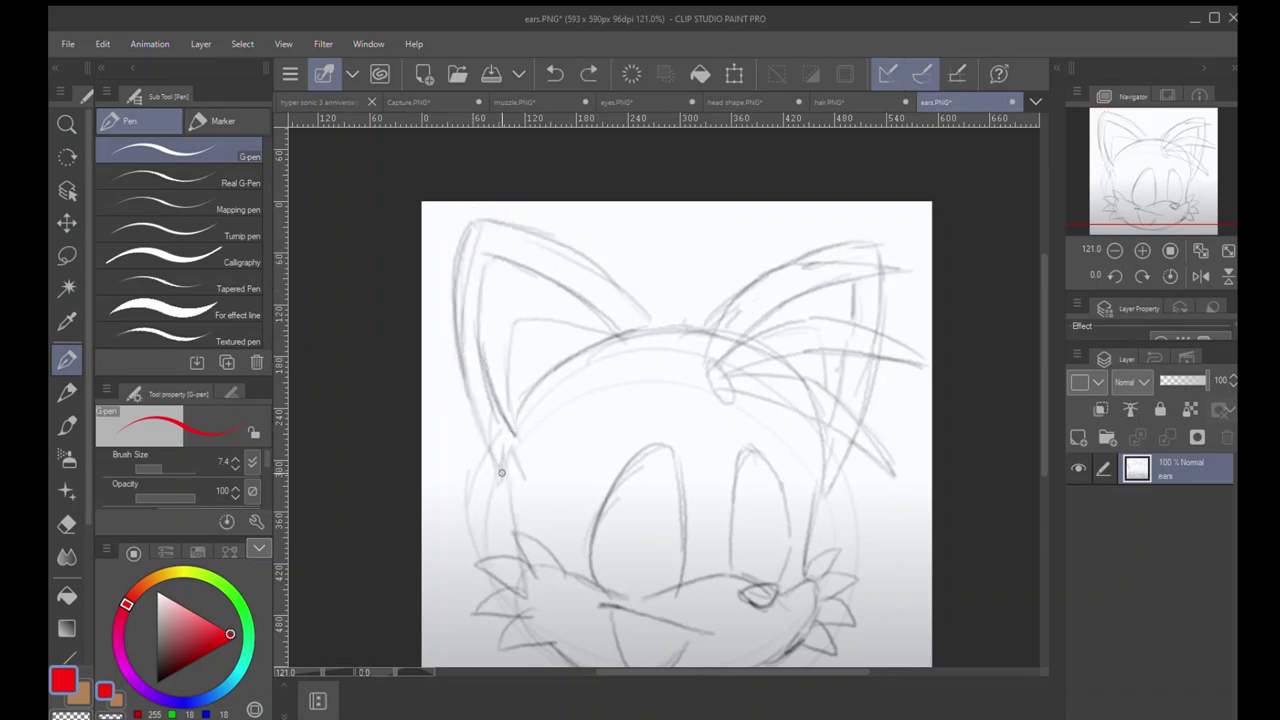
mouse_move(502, 473)
mouse_down()
mouse_move(480, 204)
mouse_move(670, 334)
mouse_up()
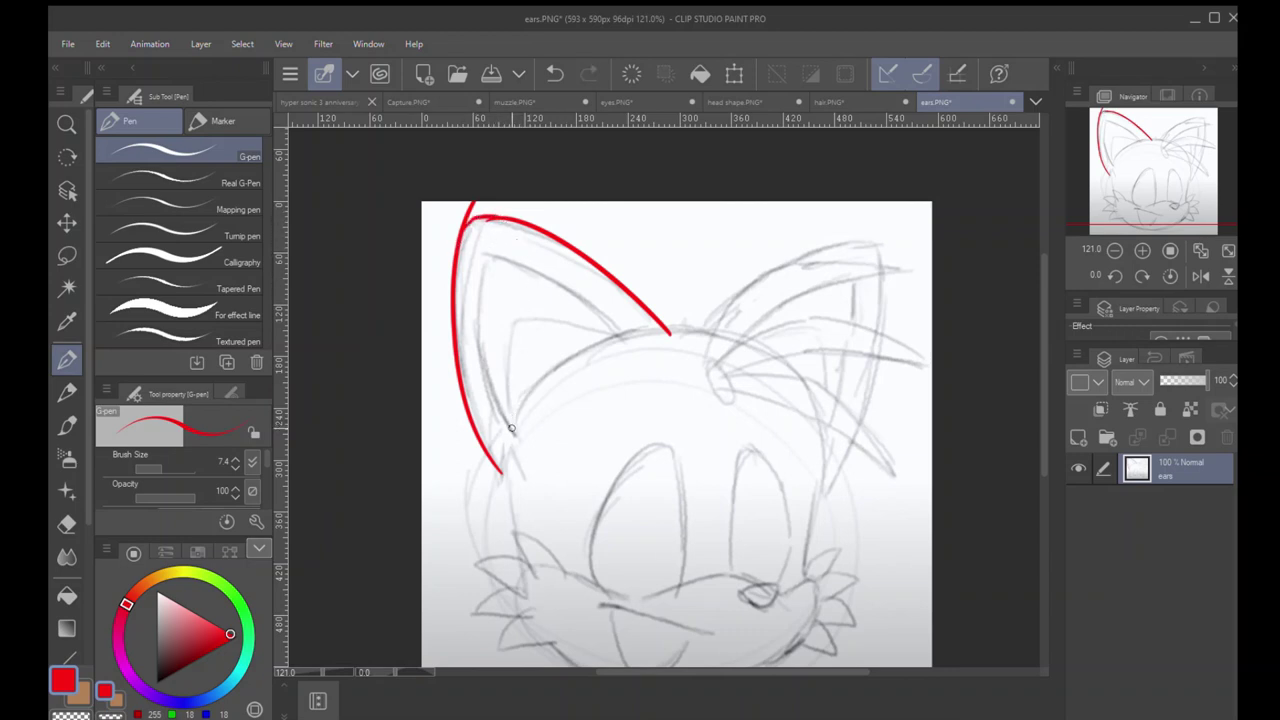
mouse_move(516, 433)
mouse_down()
mouse_move(482, 280)
mouse_move(507, 226)
mouse_up()
key(ctrl+z)
mouse_move(516, 433)
mouse_down()
mouse_move(485, 264)
mouse_move(627, 334)
mouse_up()
mouse_move(484, 258)
mouse_down()
mouse_move(533, 267)
mouse_move(625, 335)
mouse_move(514, 423)
mouse_up()
key(ctrl+z)
key(ctrl+z)
key(ctrl+z)
Step: Try inner-ear lower-edge strokes and loops, undo all remaining red ear strokes, and return to the pen
drag(476, 245, 484, 258)
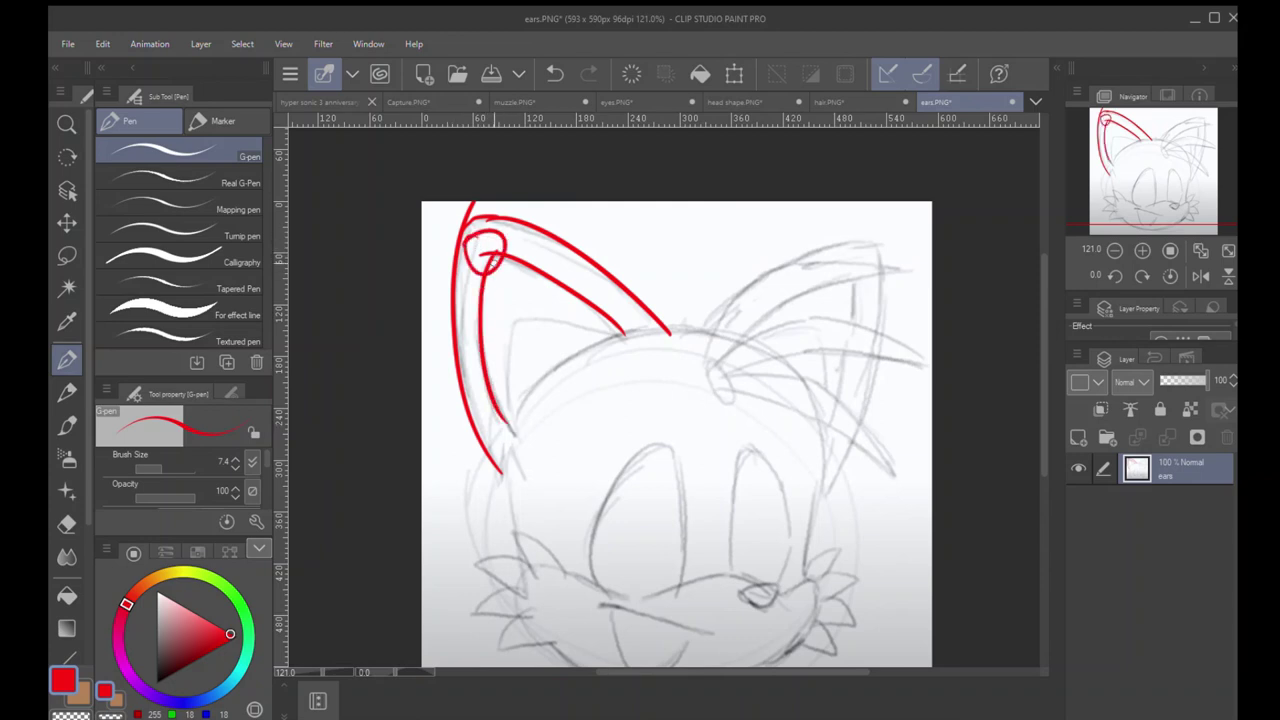
key(ctrl+z)
key(ctrl+z)
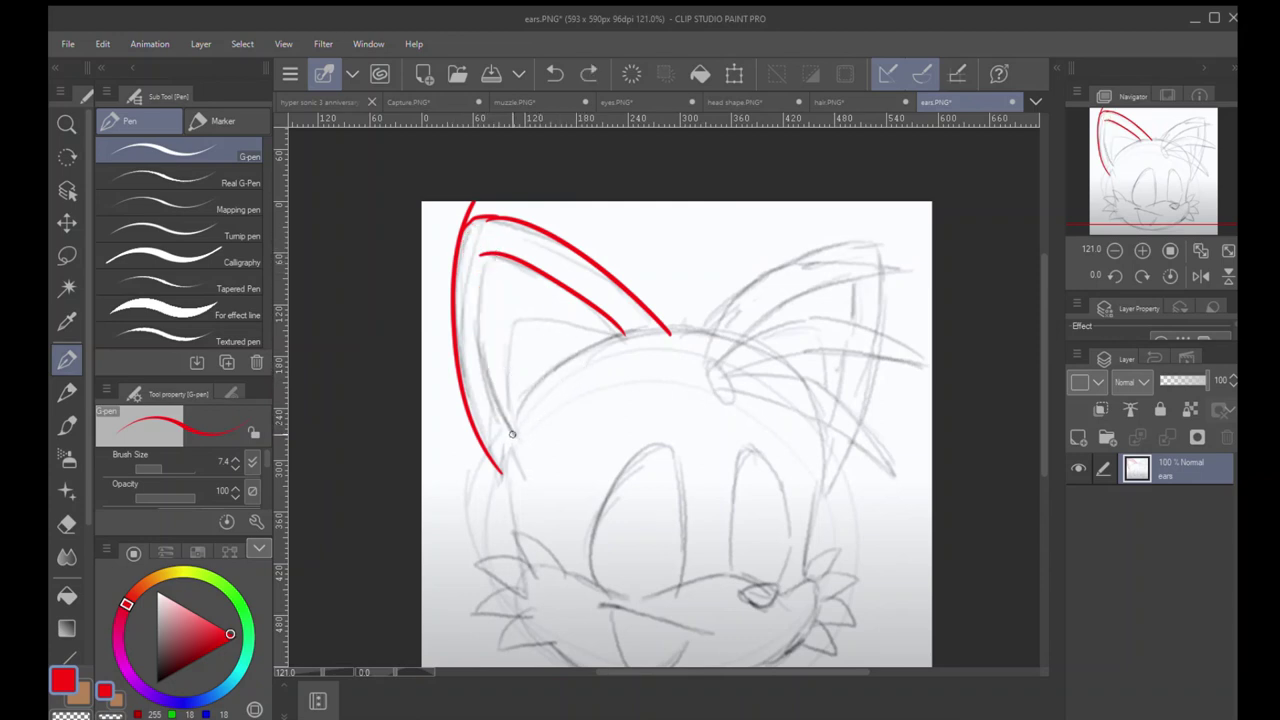
mouse_move(512, 433)
mouse_down()
mouse_move(535, 380)
mouse_move(612, 340)
mouse_move(685, 338)
mouse_up()
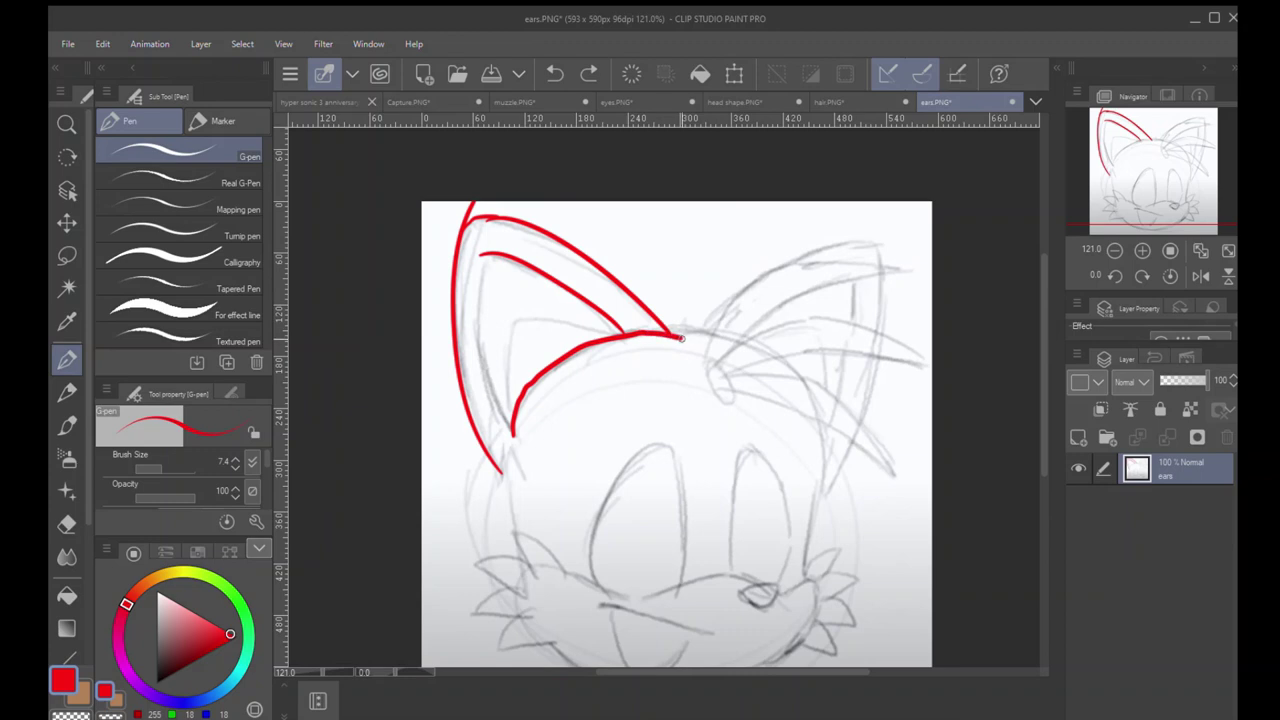
key(ctrl+z)
drag(512, 433, 786, 310)
key(ctrl+z)
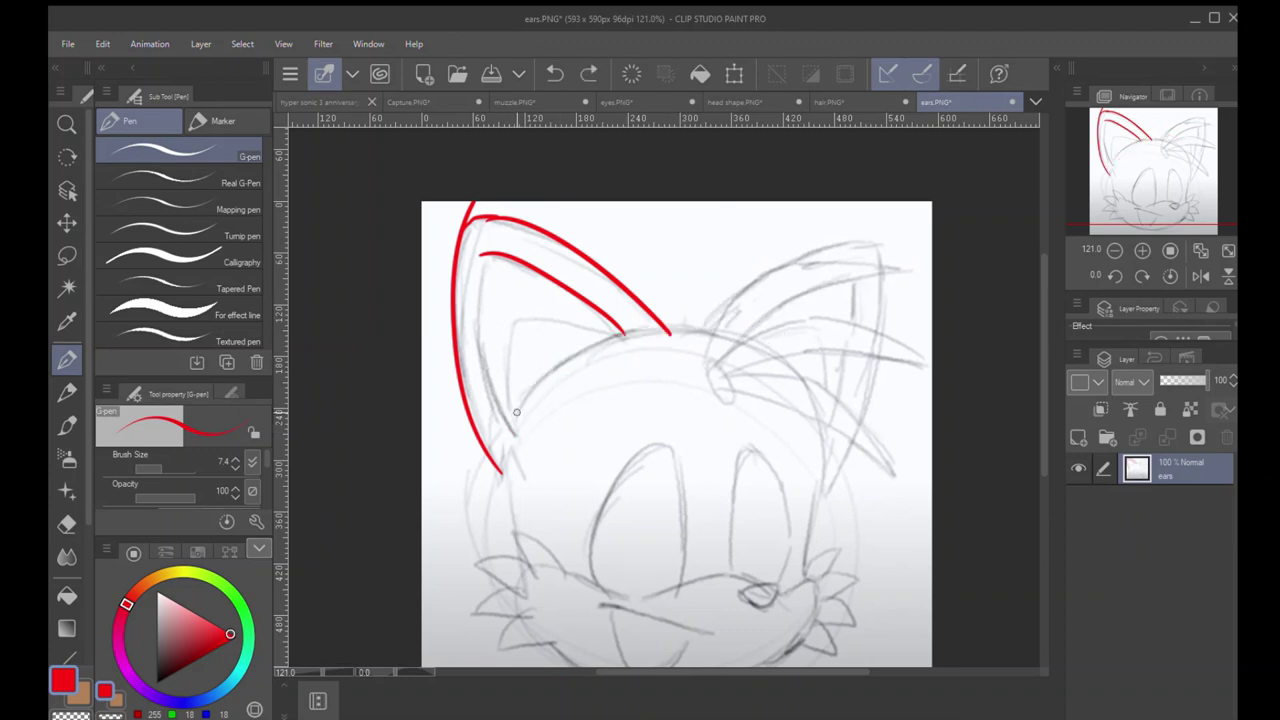
mouse_move(512, 433)
mouse_down()
mouse_move(753, 323)
mouse_move(766, 329)
mouse_up()
mouse_move(505, 397)
mouse_down()
mouse_move(636, 350)
mouse_move(490, 440)
mouse_up()
key(ctrl+z)
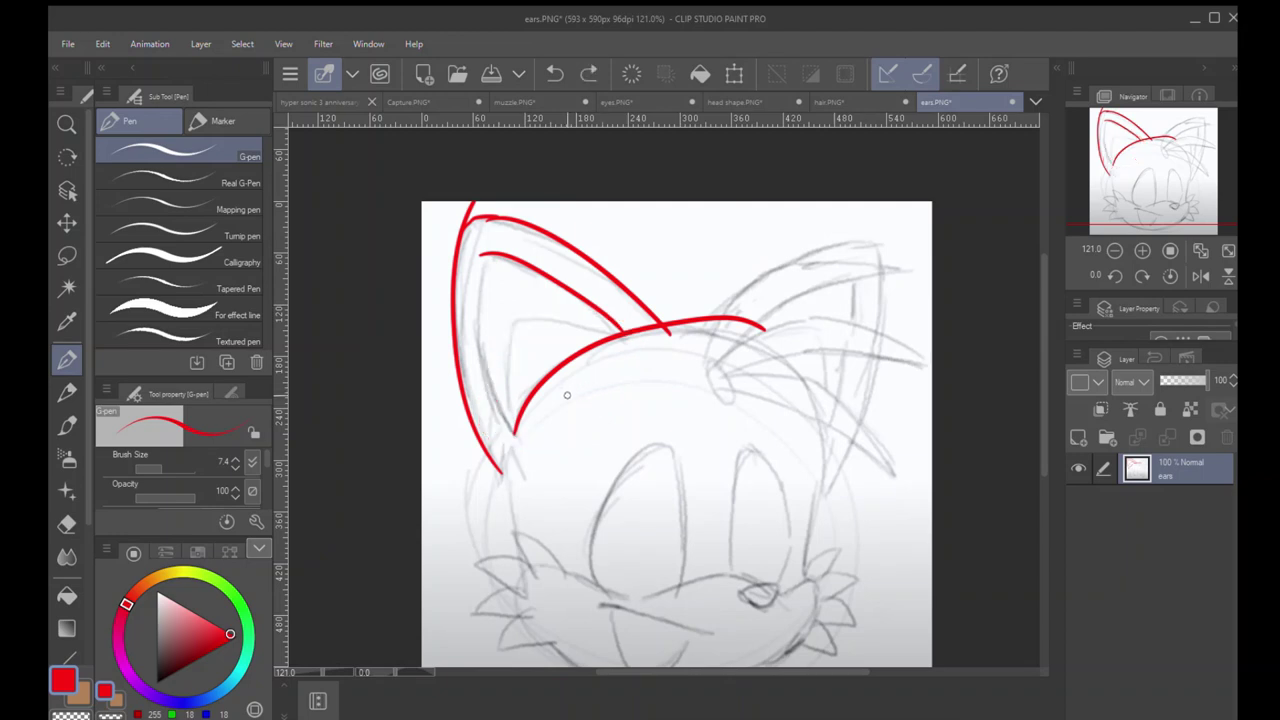
key(m)
key(ctrl+z)
key(ctrl+z)
key(ctrl+z)
key(ctrl+z)
key(ctrl+z)
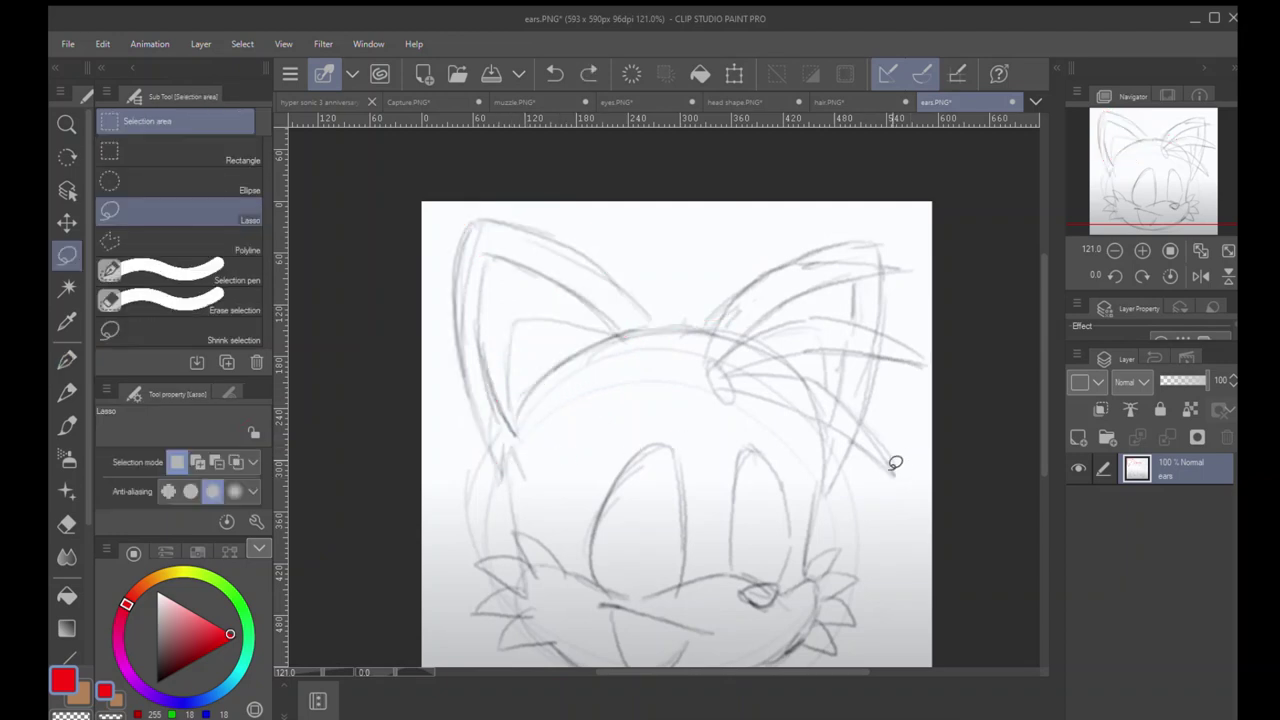
key(p)
click(1077, 438)
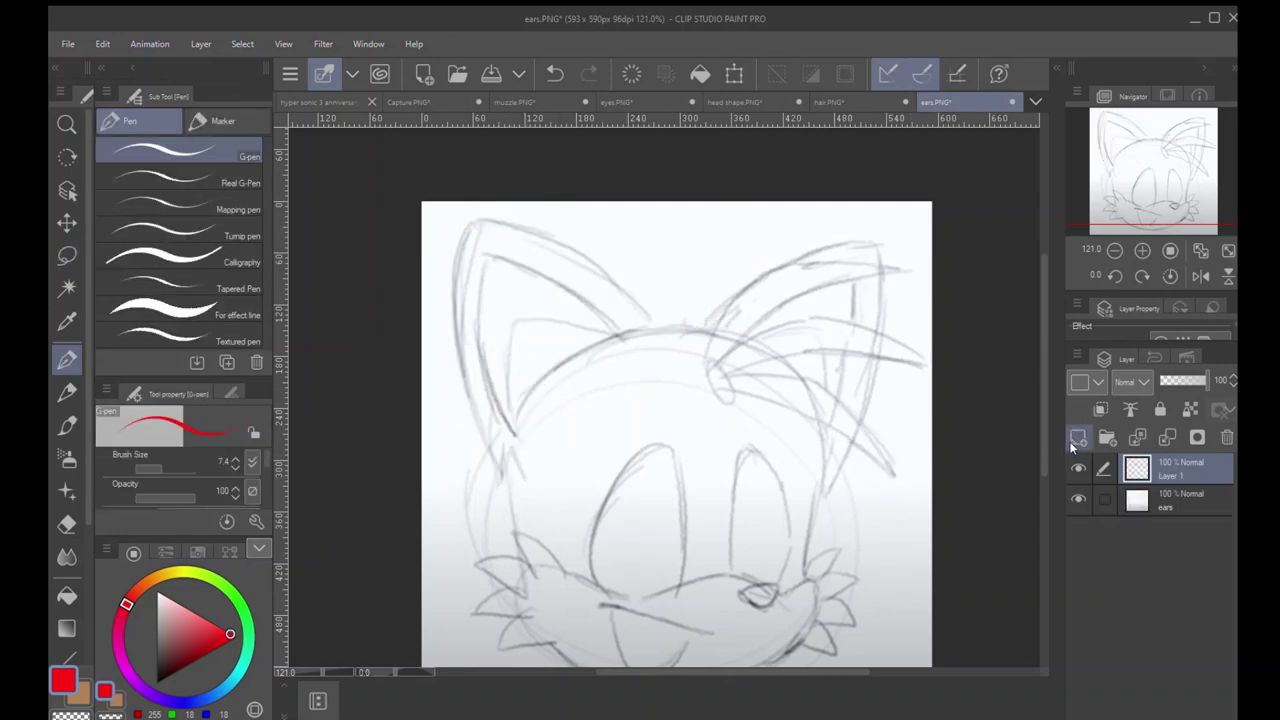
mouse_move(466, 243)
mouse_down()
mouse_move(514, 432)
mouse_move(520, 422)
mouse_up()
key(ctrl+z)
drag(488, 387, 523, 404)
drag(476, 352, 520, 382)
mouse_move(476, 332)
mouse_down()
mouse_move(536, 372)
mouse_move(550, 358)
mouse_up()
drag(478, 299, 580, 358)
mouse_move(500, 264)
mouse_down()
mouse_move(591, 332)
mouse_move(617, 333)
mouse_up()
drag(508, 264, 612, 337)
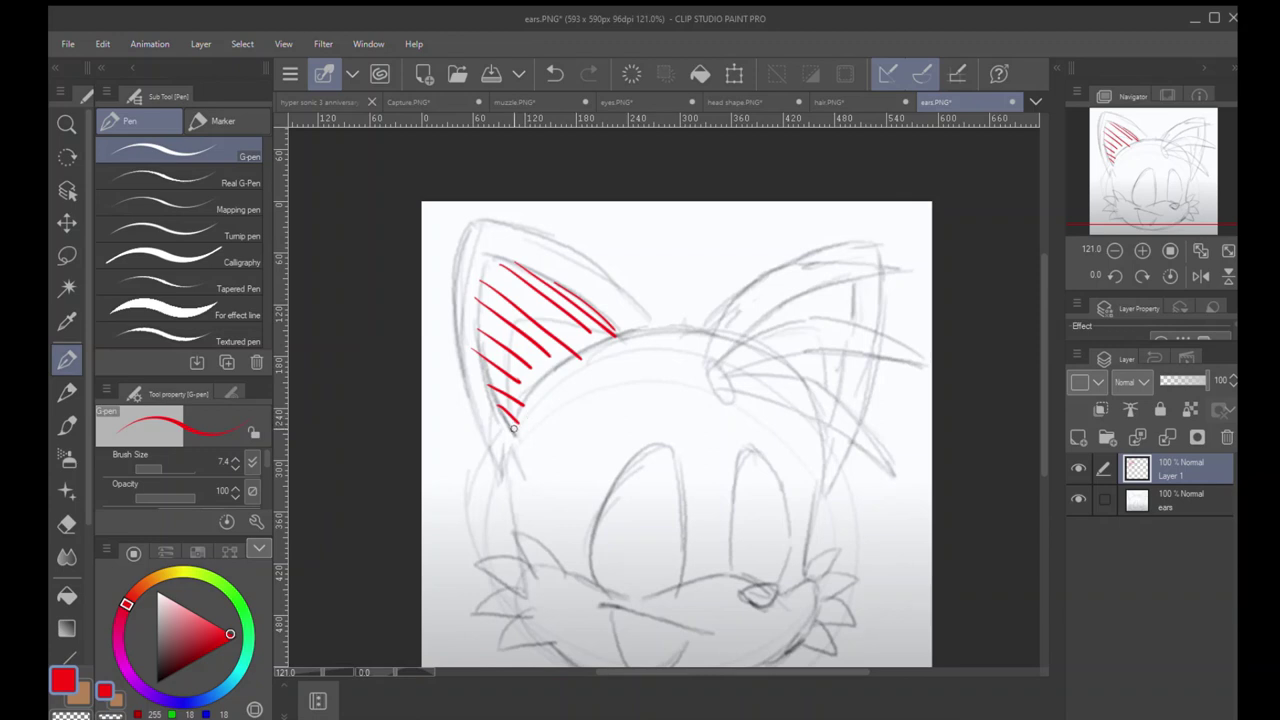
mouse_move(514, 434)
mouse_down()
mouse_move(536, 388)
mouse_move(600, 346)
mouse_move(535, 393)
mouse_move(584, 352)
mouse_move(716, 334)
mouse_move(762, 347)
mouse_move(825, 435)
mouse_up()
key(ctrl+z)
mouse_move(518, 463)
mouse_down()
mouse_move(557, 373)
mouse_move(634, 338)
mouse_move(492, 412)
mouse_up()
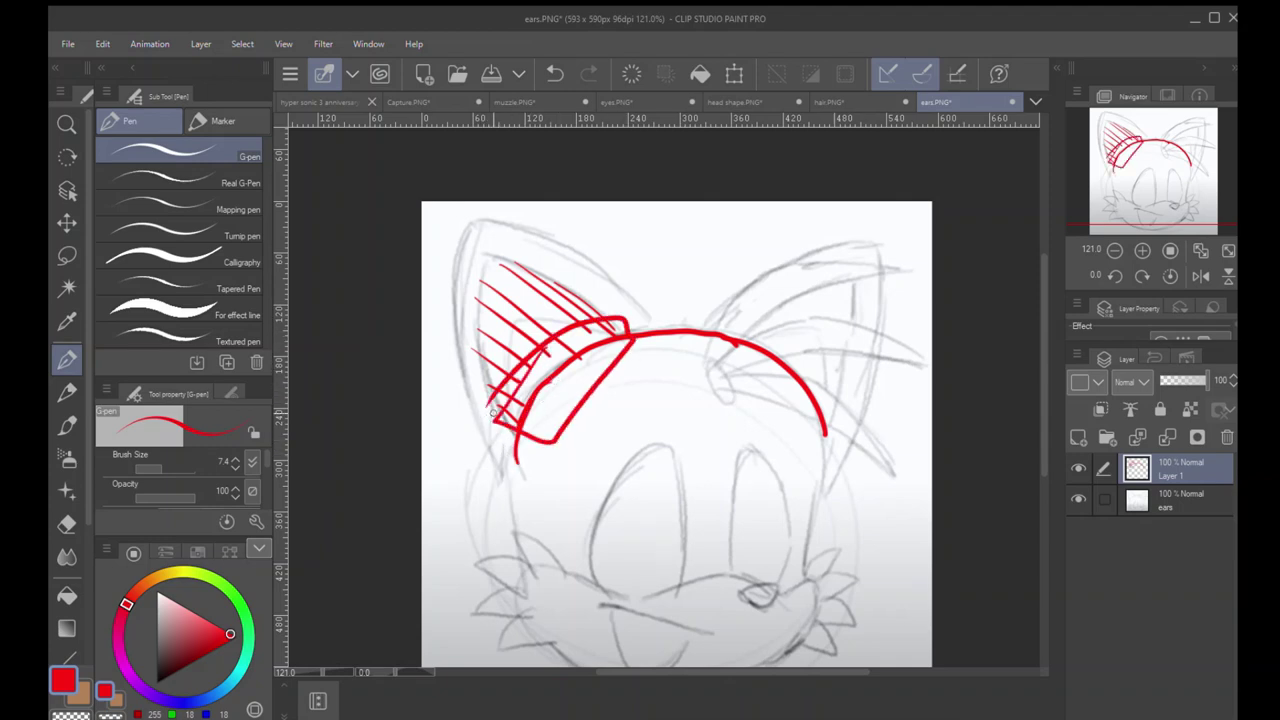
key(ctrl+z)
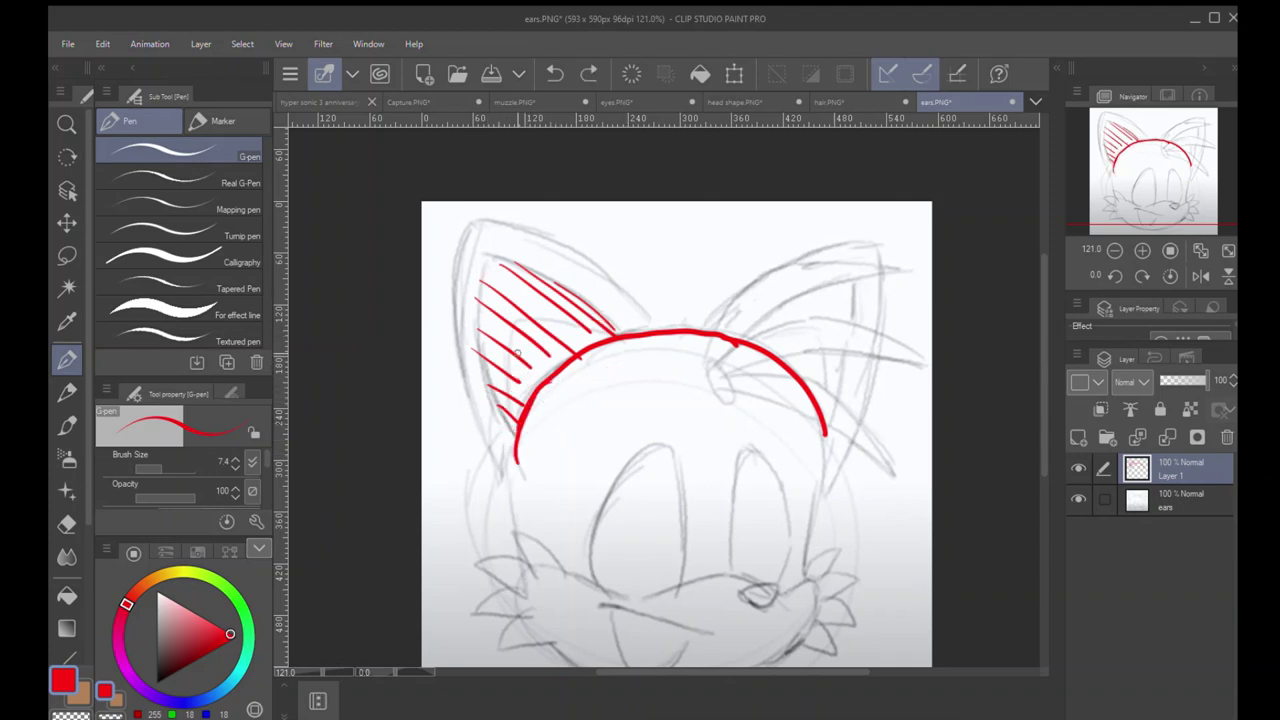
key(ctrl+z)
key(ctrl+z)
key(ctrl+z)
key(ctrl+z)
key(ctrl+z)
key(ctrl+z)
key(ctrl+z)
key(ctrl+z)
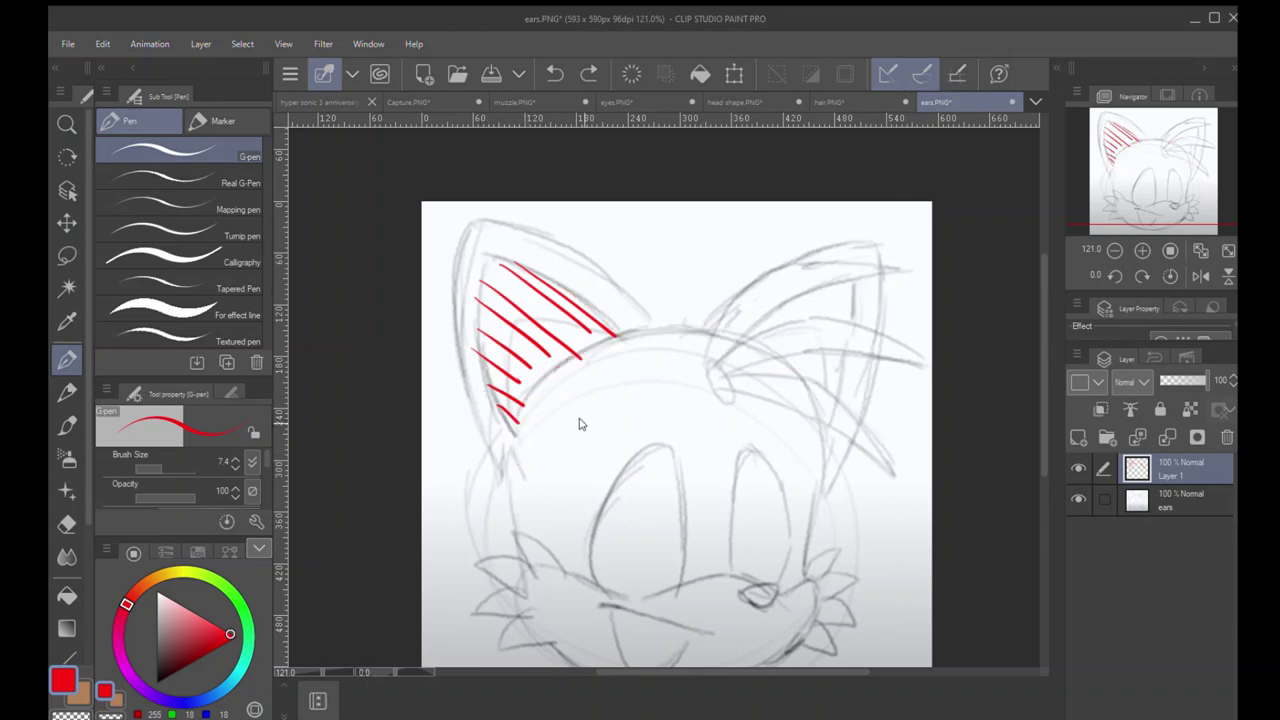
key(ctrl+z)
key(ctrl+z)
key(ctrl+z)
key(ctrl+z)
key(ctrl+z)
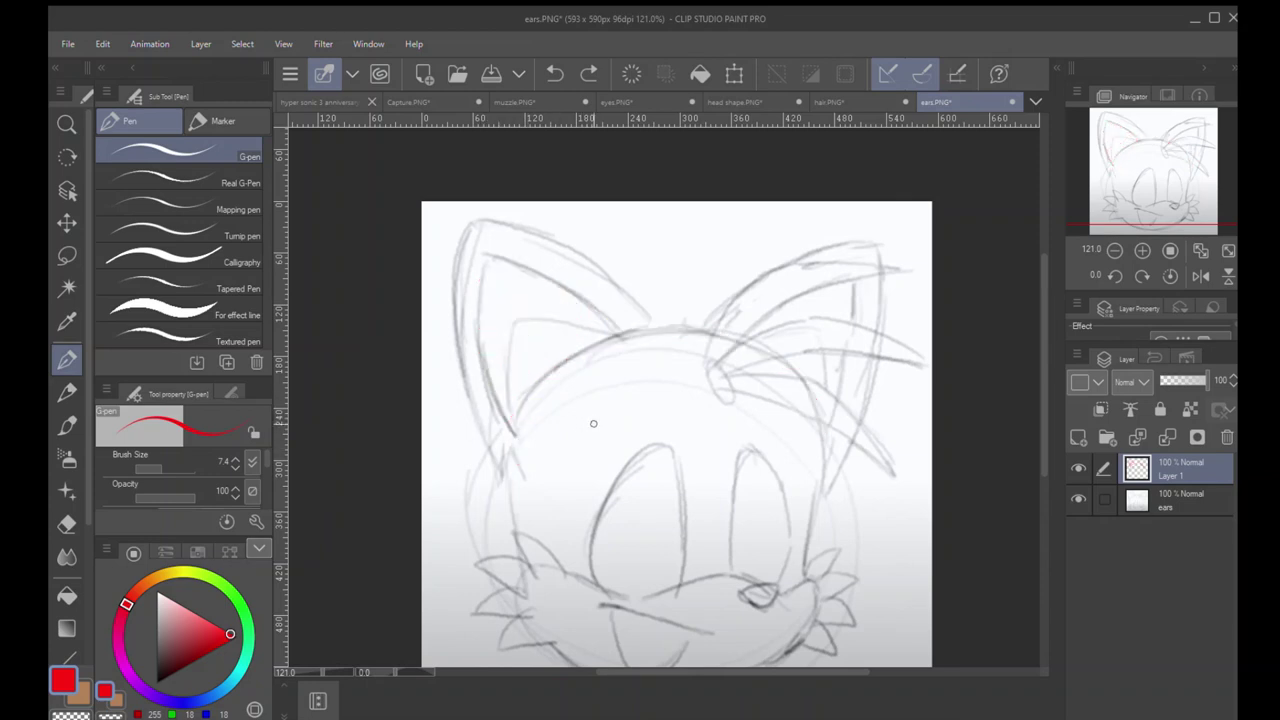
drag(620, 408, 614, 343)
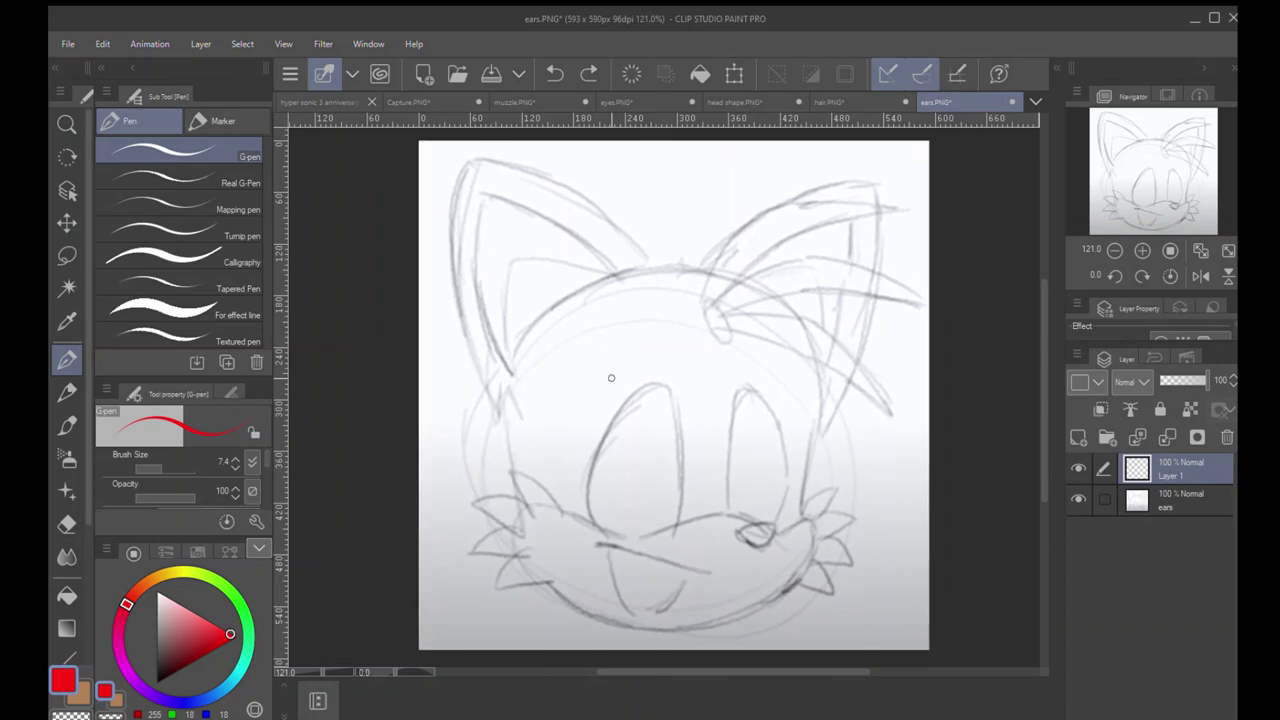